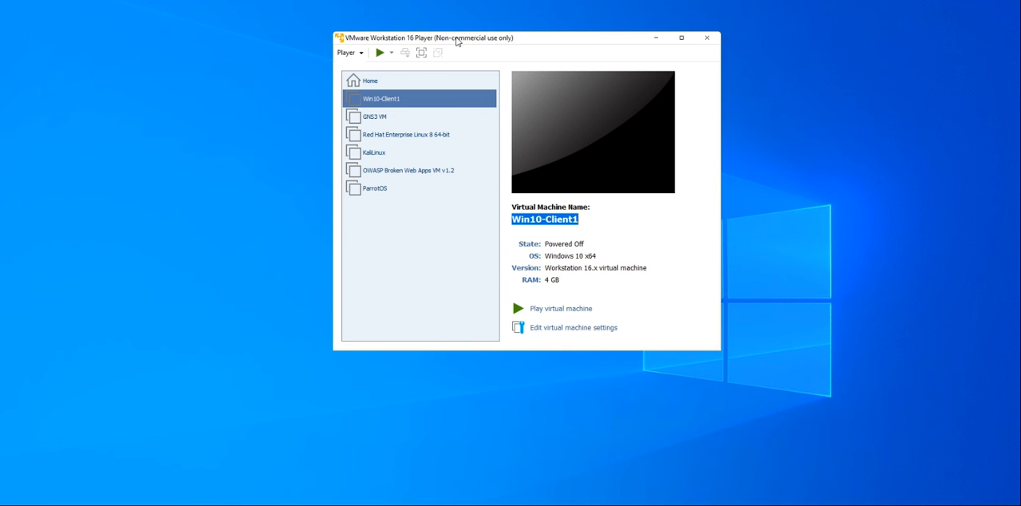
# Open the settings of the Win10-Client1 virtual machine and set the number of processor cores to 4
pyautogui.moveTo(457, 41); pyautogui.dragTo(454, 37)
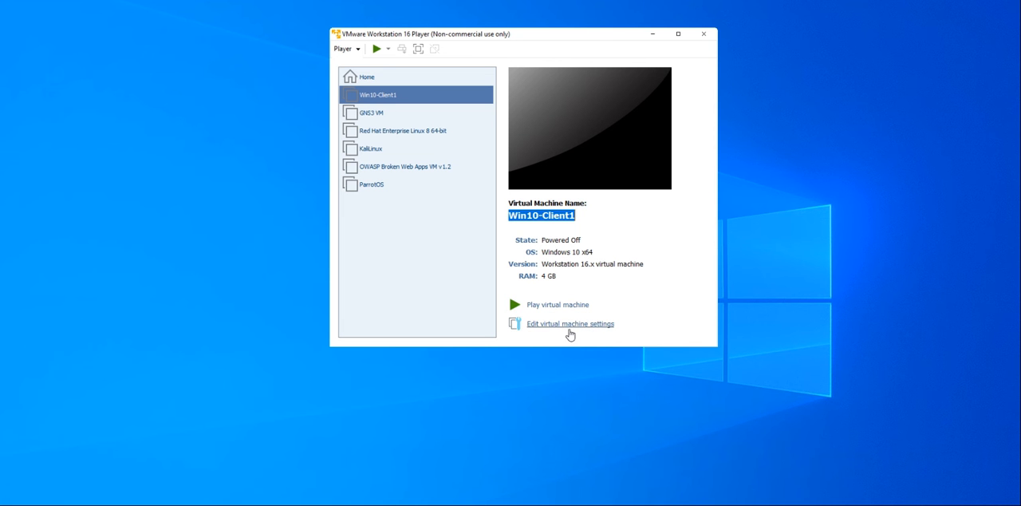
pyautogui.click(571, 326)
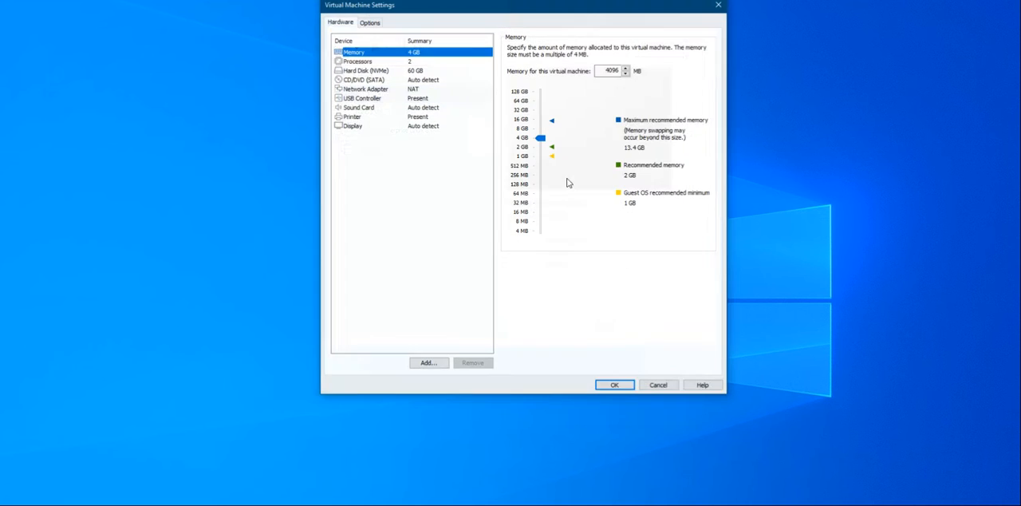
pyautogui.click(431, 62)
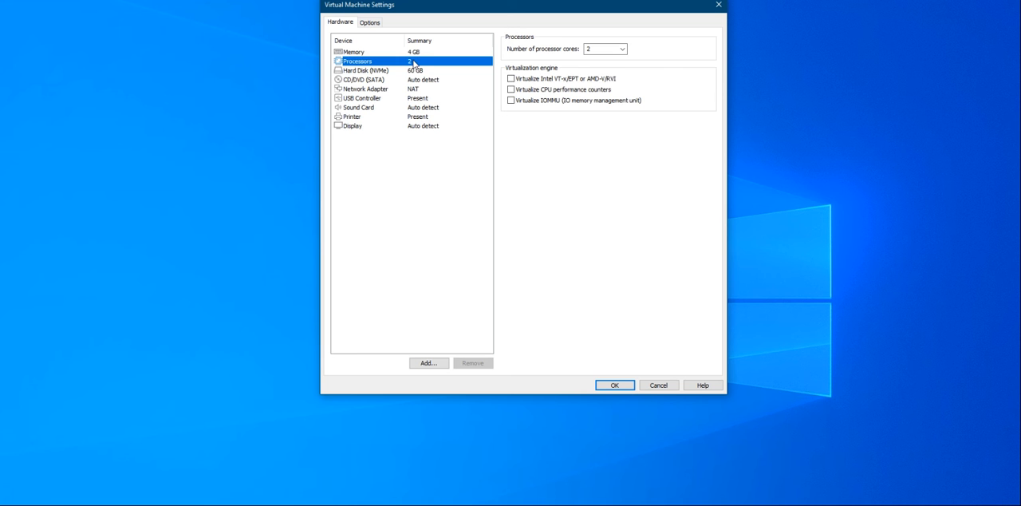
pyautogui.click(622, 49)
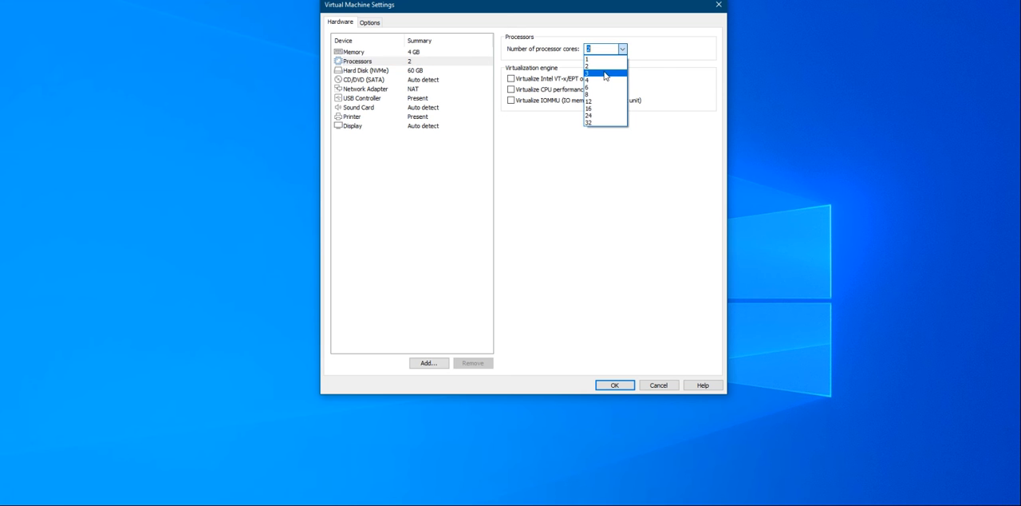
pyautogui.click(604, 75)
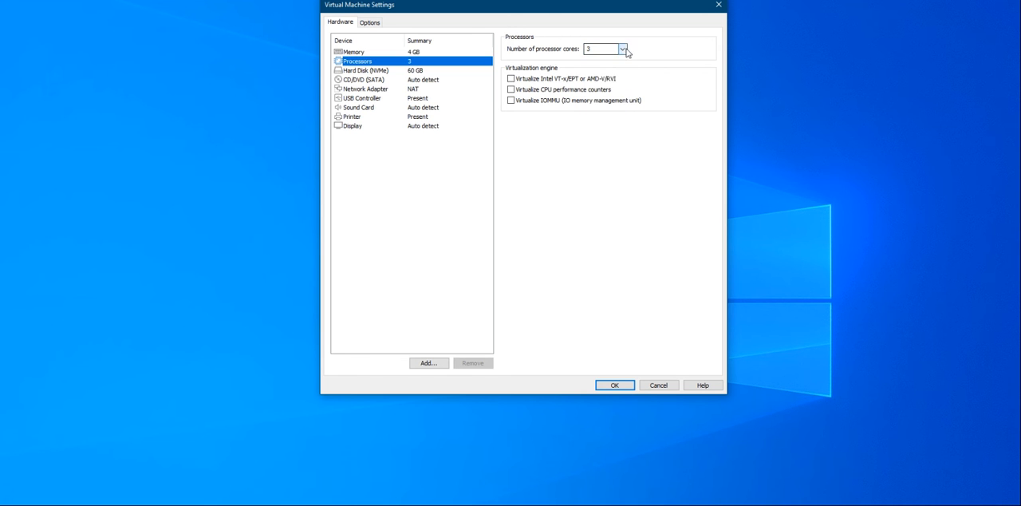
pyautogui.click(623, 49)
pyautogui.click(600, 79)
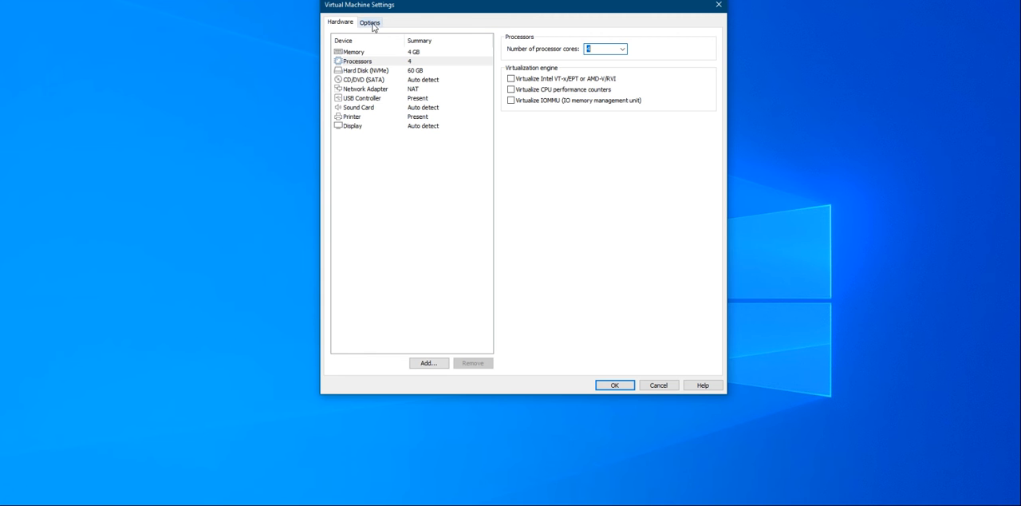
# Review the virtual machine's memory, processor core choices, hard disk and CD/DVD settings
pyautogui.click(419, 54)
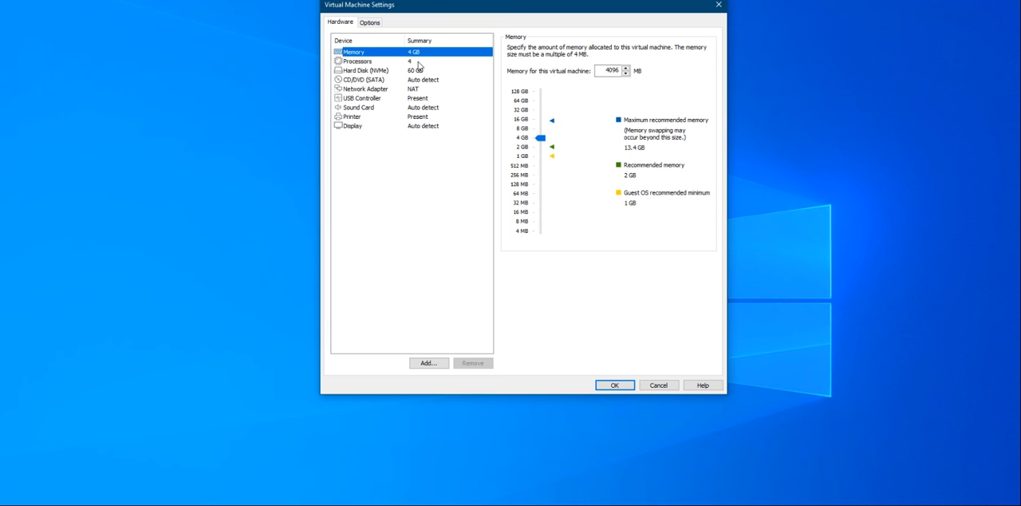
pyautogui.click(419, 64)
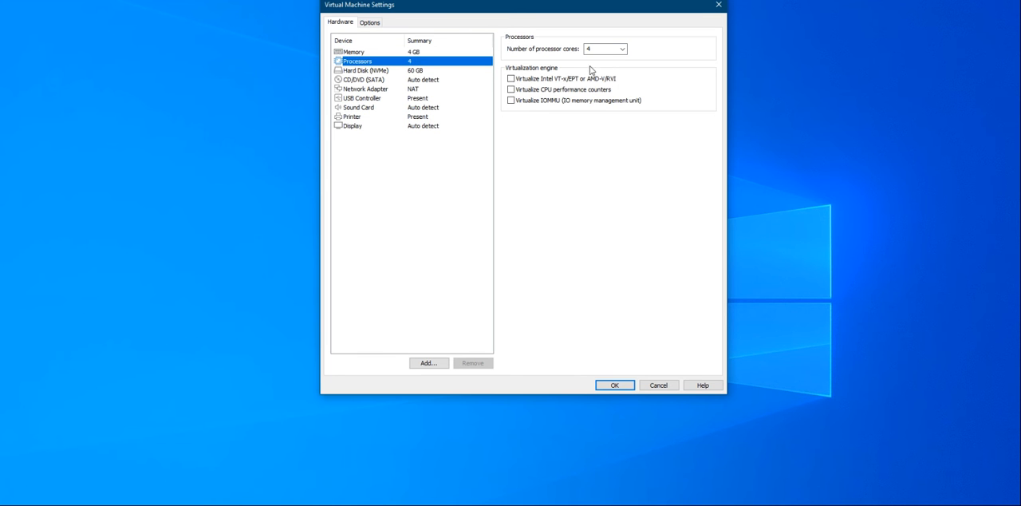
pyautogui.click(622, 49)
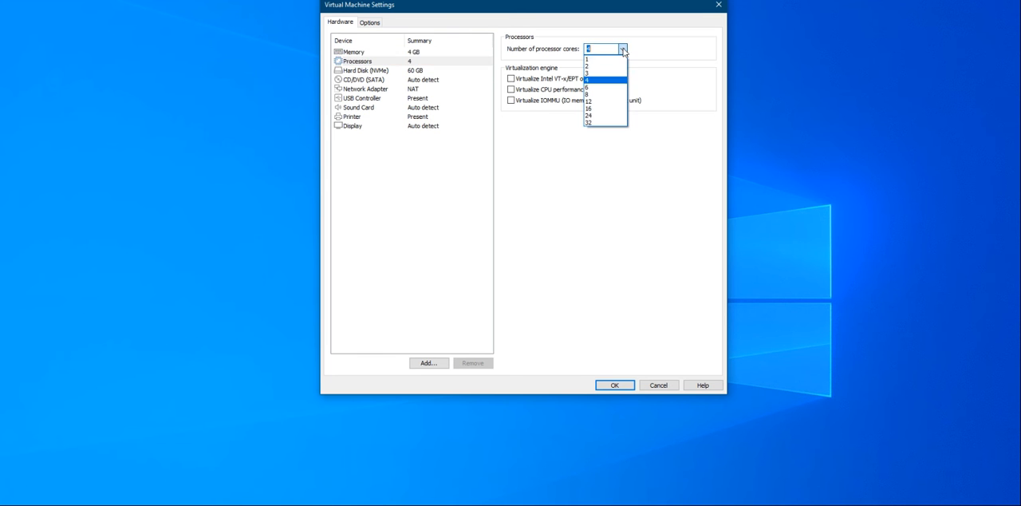
pyautogui.click(652, 65)
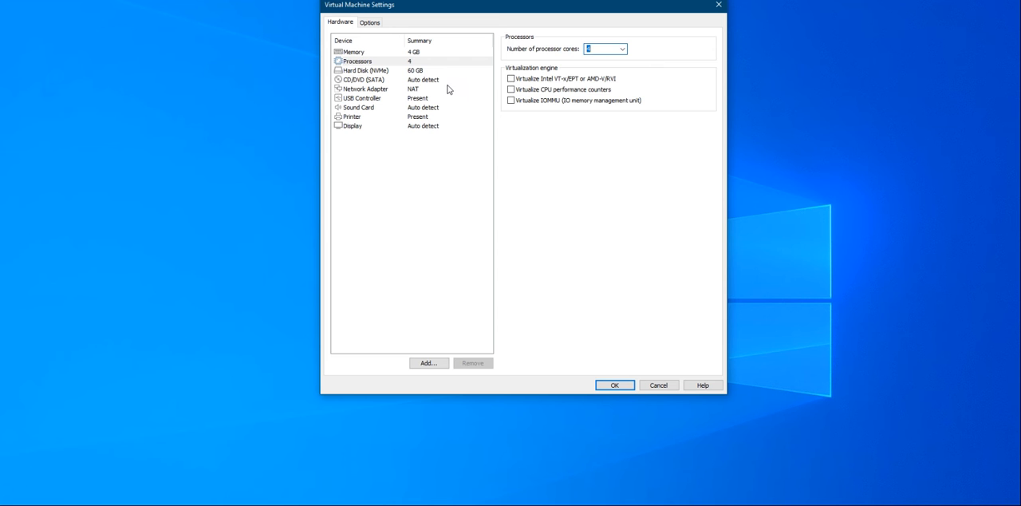
pyautogui.click(418, 73)
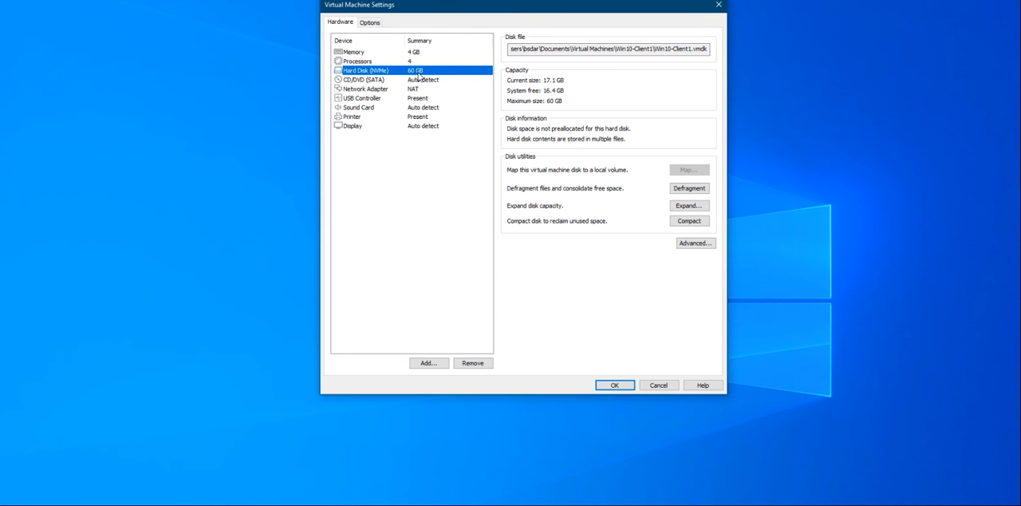
pyautogui.click(429, 82)
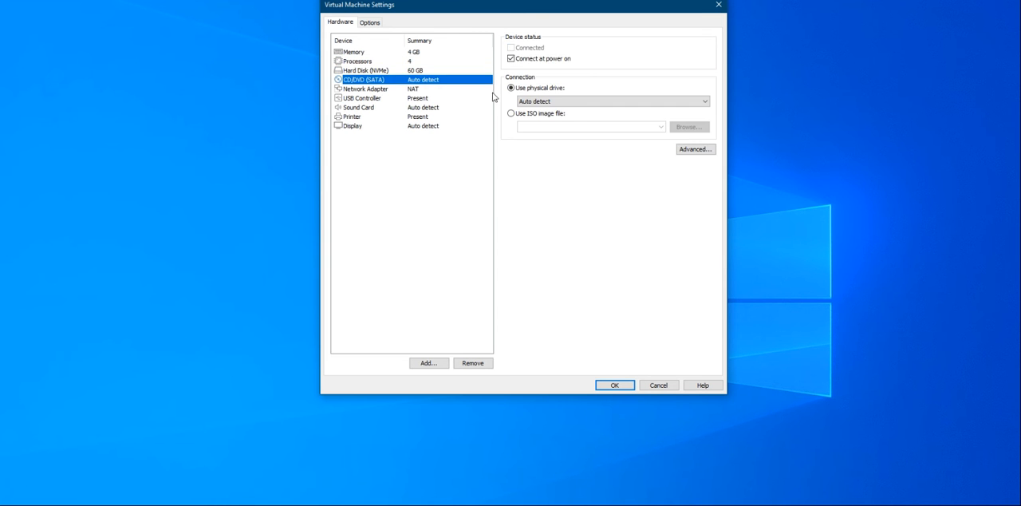
# Set the network adapter's connection to Bridged, connected directly to the physical network
pyautogui.click(371, 90)
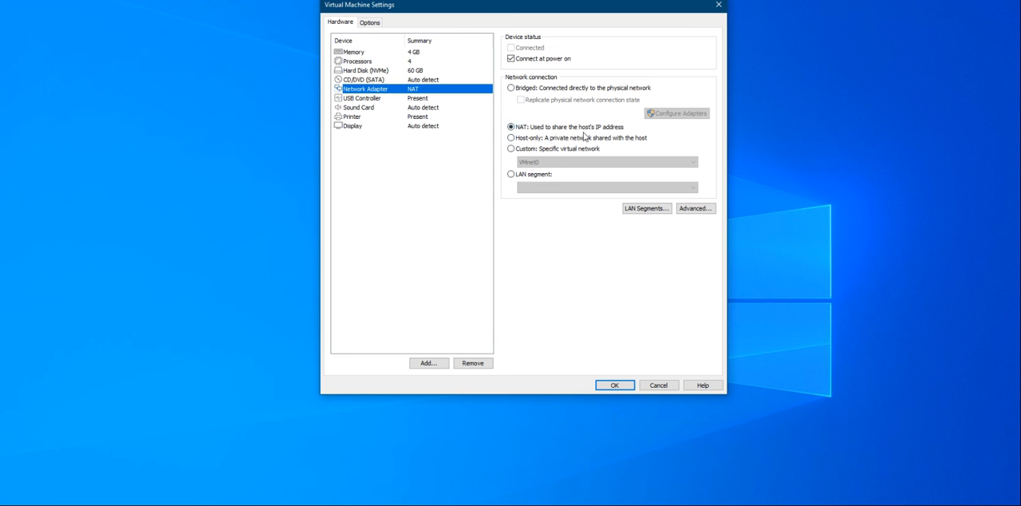
pyautogui.click(512, 90)
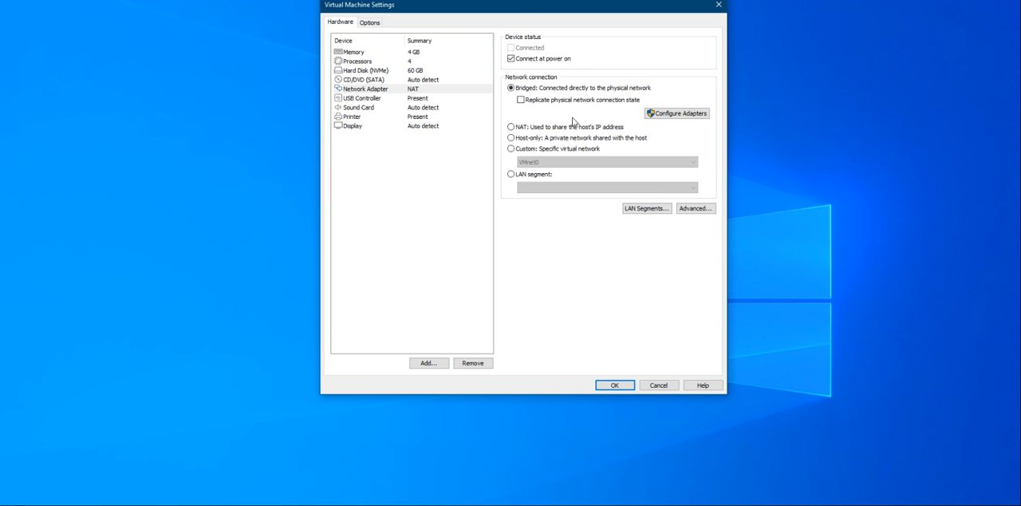
# Review the virtual machine's USB controller, sound card, printer and display settings
pyautogui.click(399, 99)
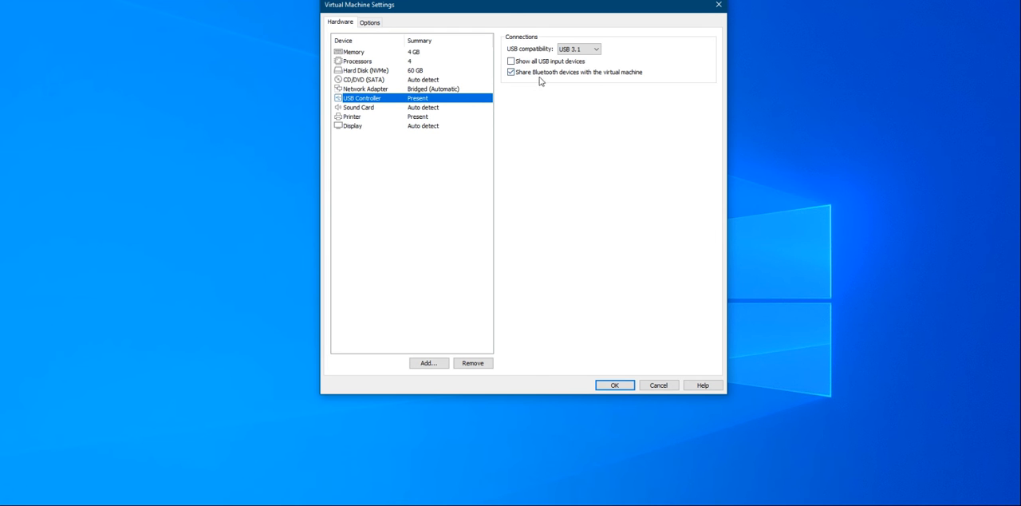
pyautogui.click(511, 62)
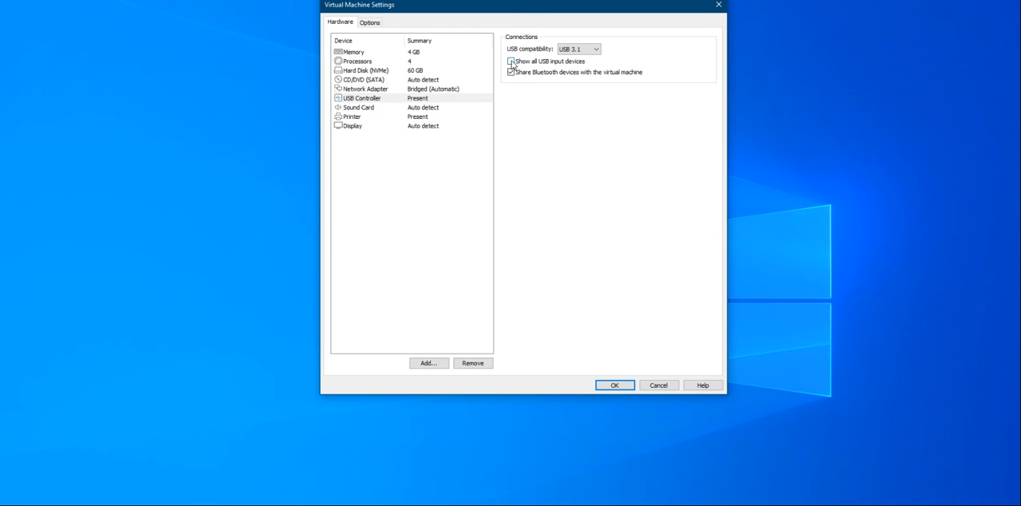
pyautogui.click(372, 109)
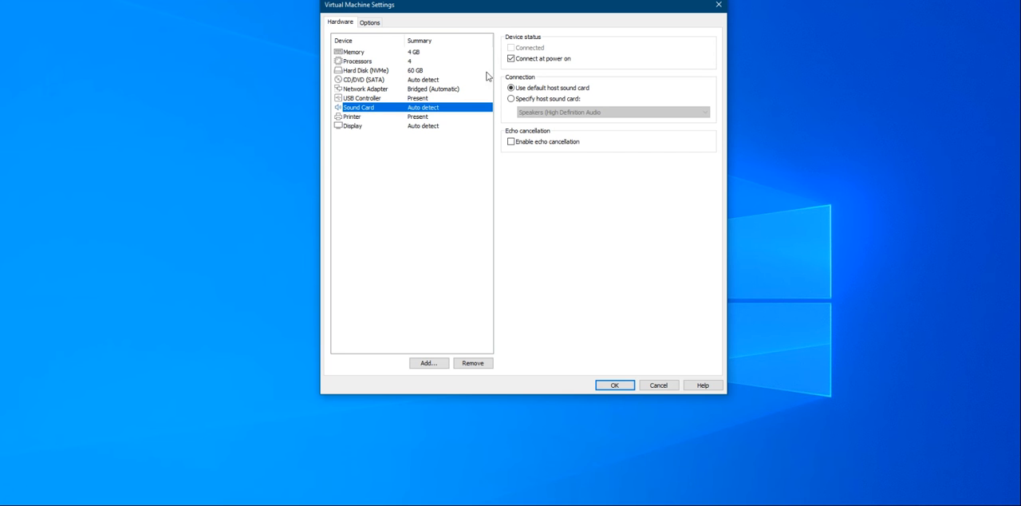
pyautogui.click(356, 118)
pyautogui.click(371, 127)
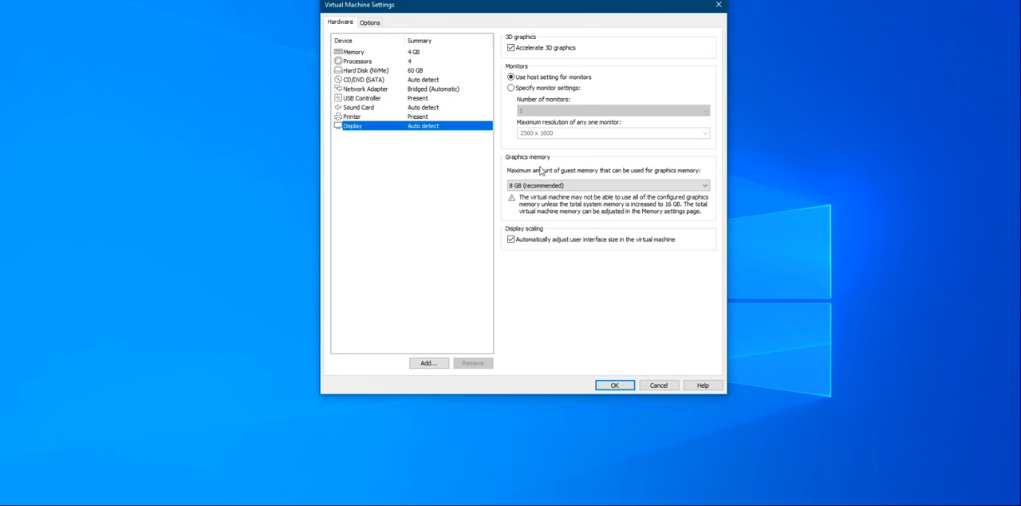
# Set the enhanced keyboard in the virtual machine's general options to "Use if available (recommended)"
pyautogui.click(369, 22)
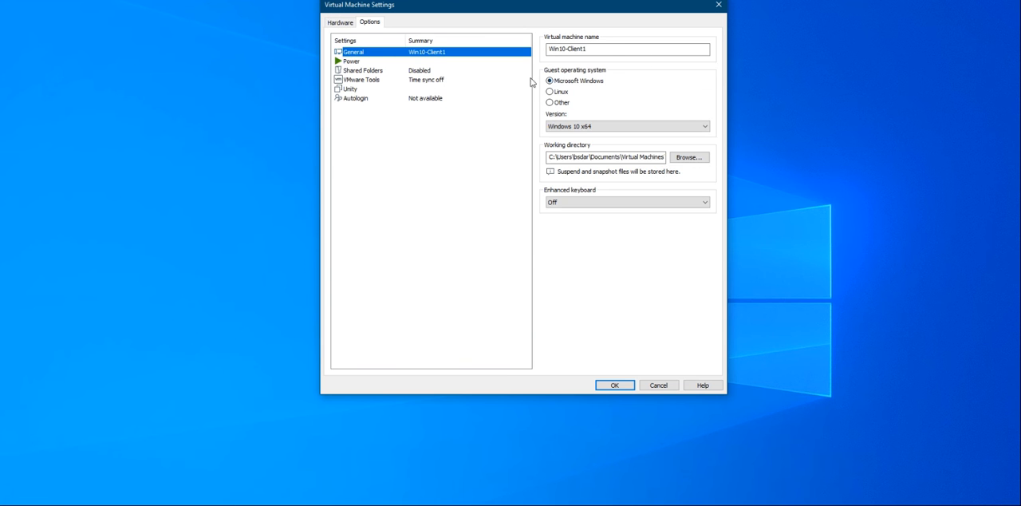
pyautogui.click(629, 202)
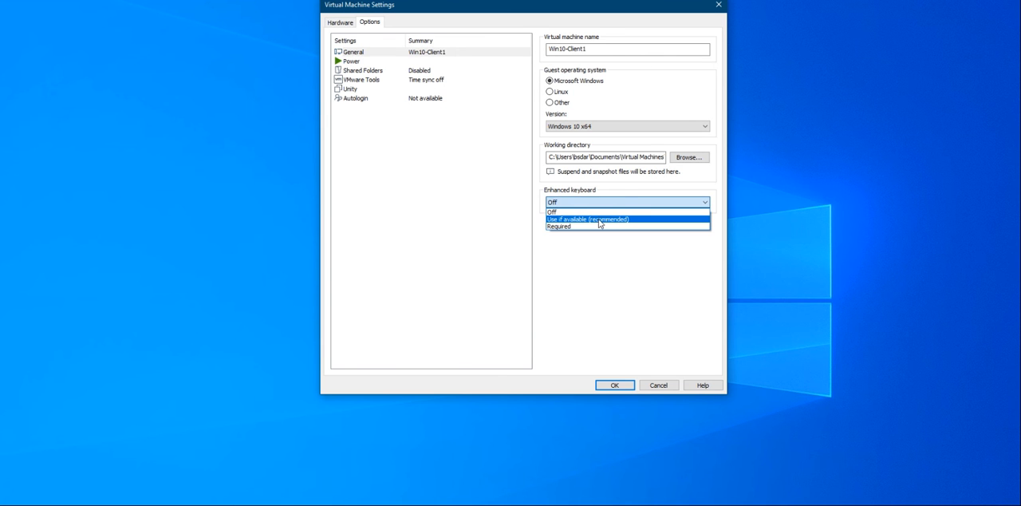
pyautogui.click(600, 220)
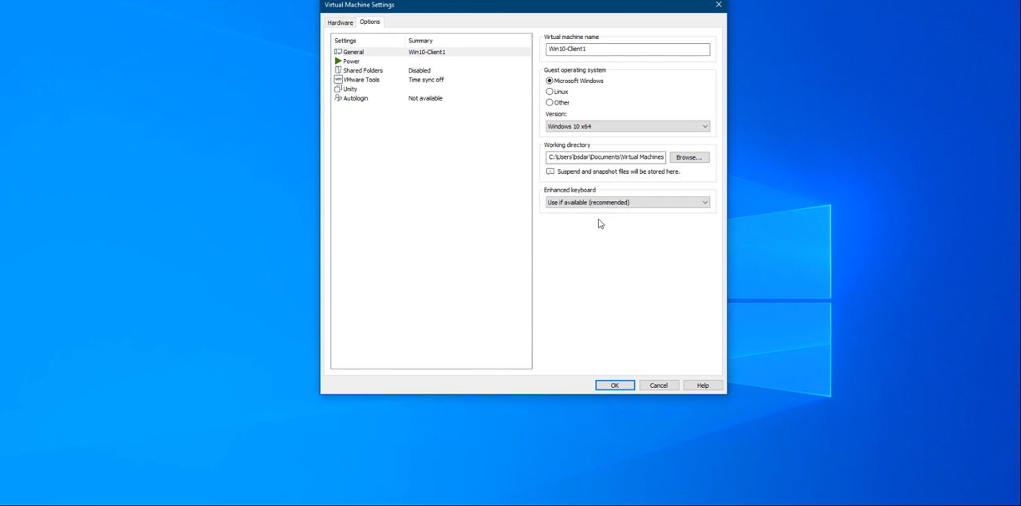
# Check the power options and set folder sharing for the virtual machine to Always enabled
pyautogui.click(348, 63)
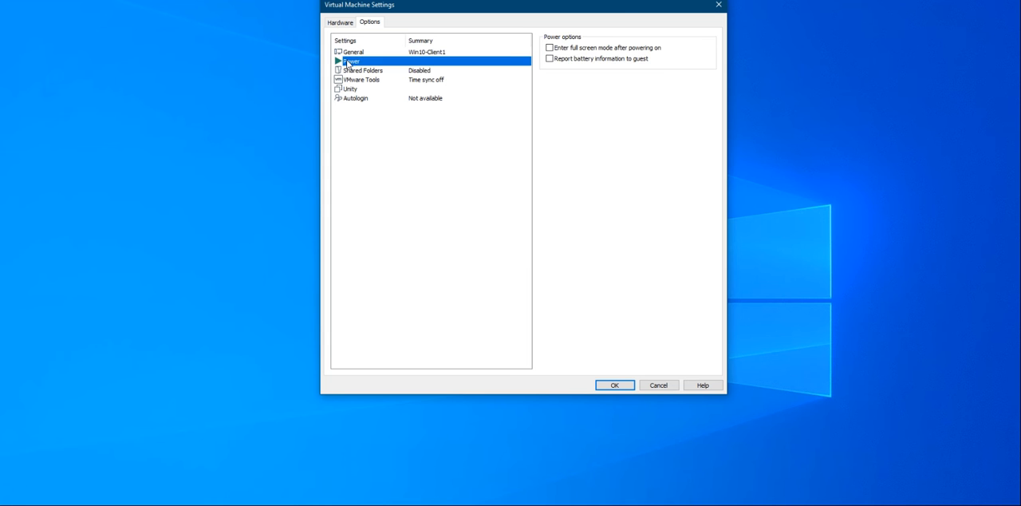
pyautogui.click(383, 81)
pyautogui.click(382, 72)
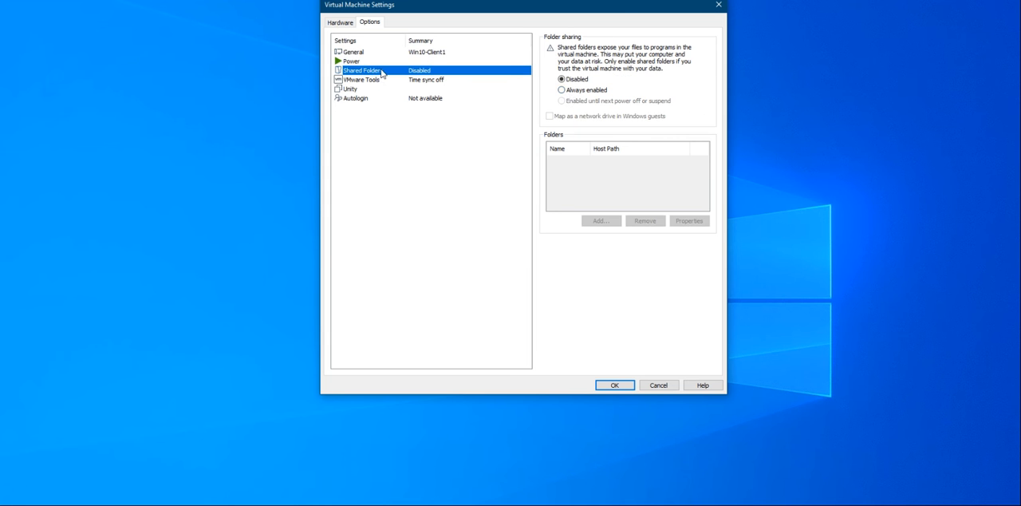
pyautogui.click(569, 92)
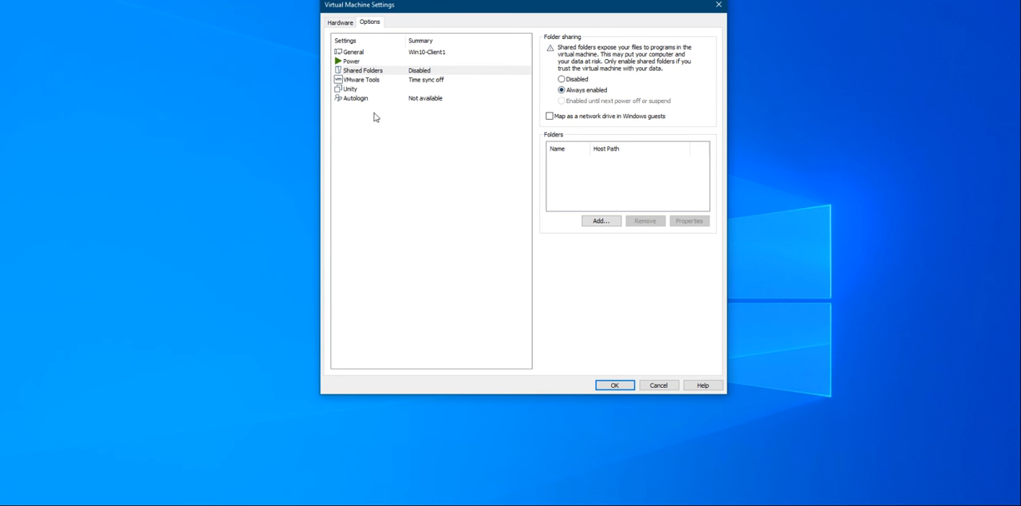
# Set VMware Tools to update automatically and save the virtual machine settings
pyautogui.click(369, 81)
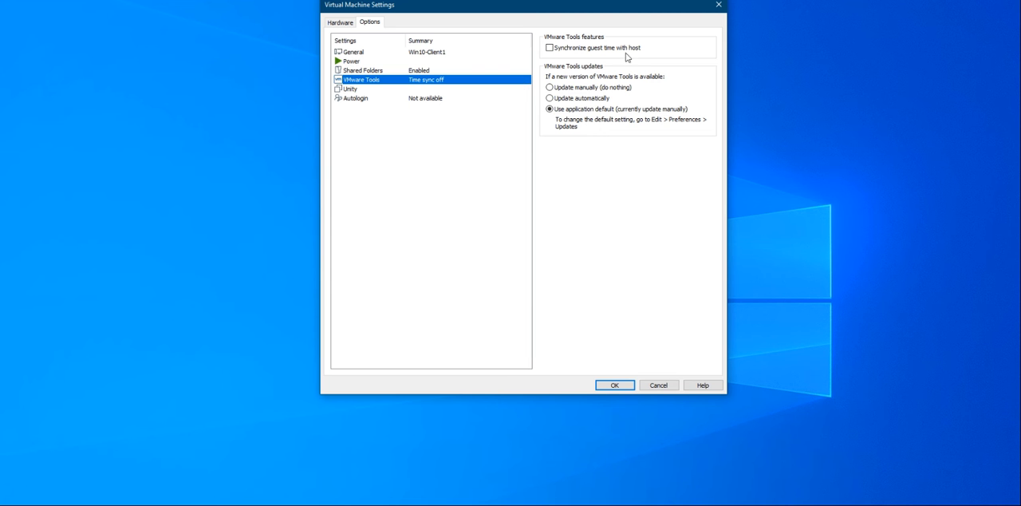
pyautogui.click(549, 99)
pyautogui.click(370, 90)
pyautogui.click(367, 100)
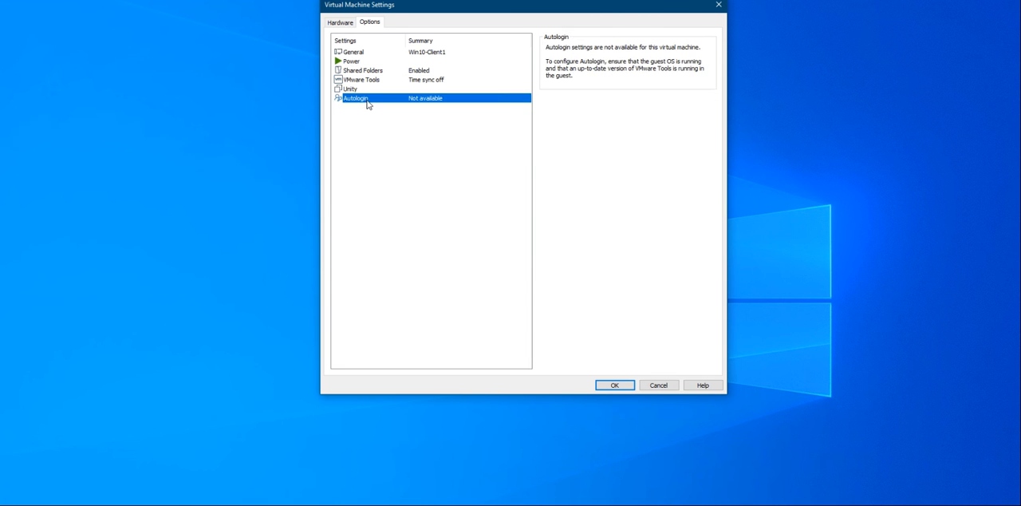
pyautogui.click(341, 22)
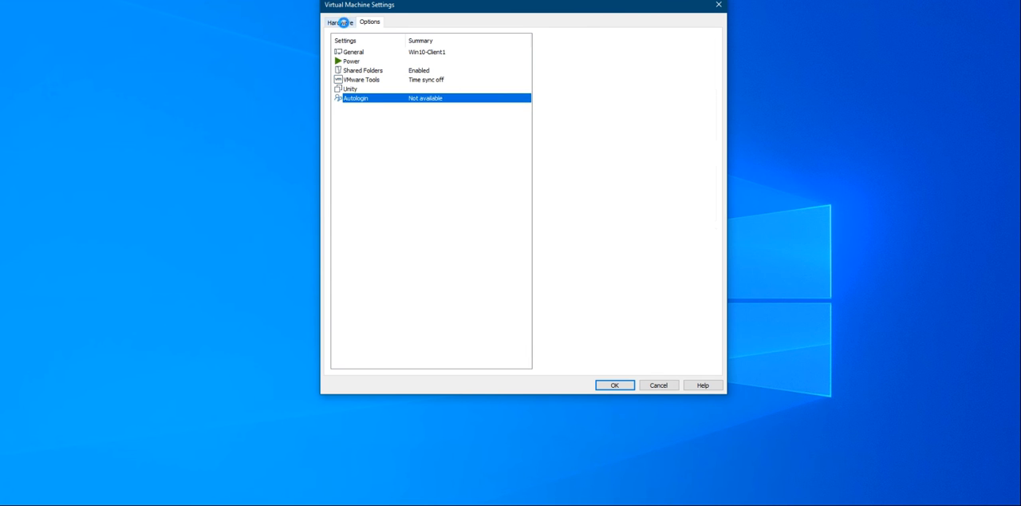
pyautogui.click(628, 385)
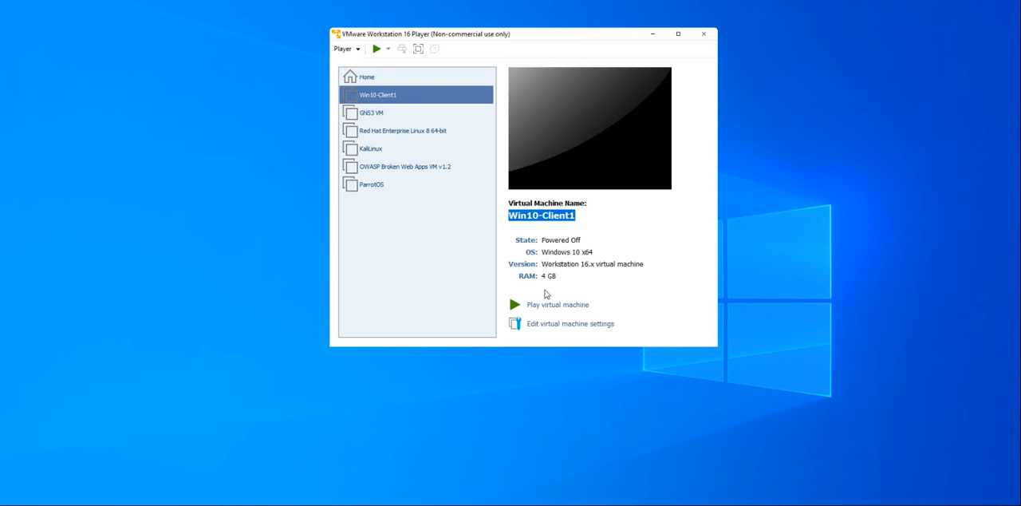
# Start the Win10-Client1 virtual machine and allow the guest PC to be discoverable on the network
pyautogui.click(549, 305)
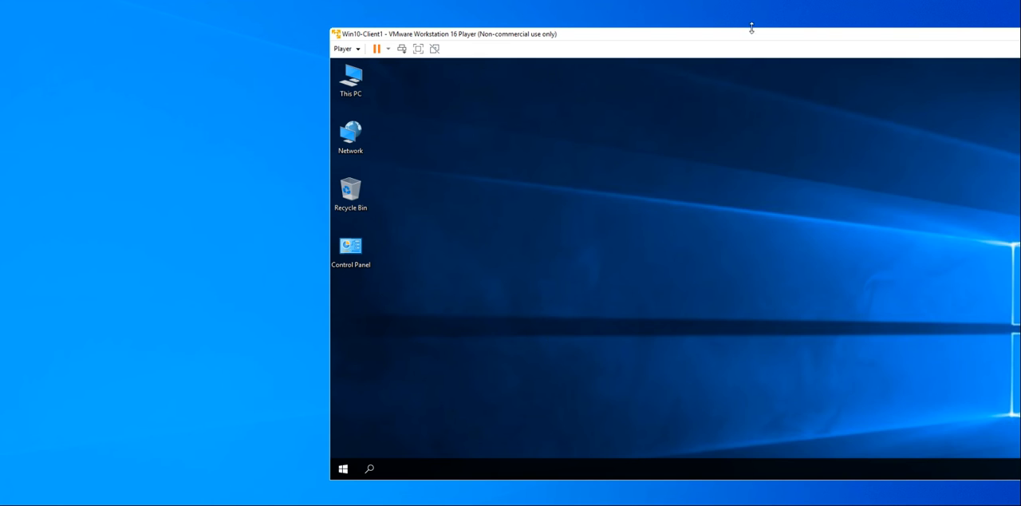
pyautogui.moveTo(747, 37); pyautogui.dragTo(652, 42)
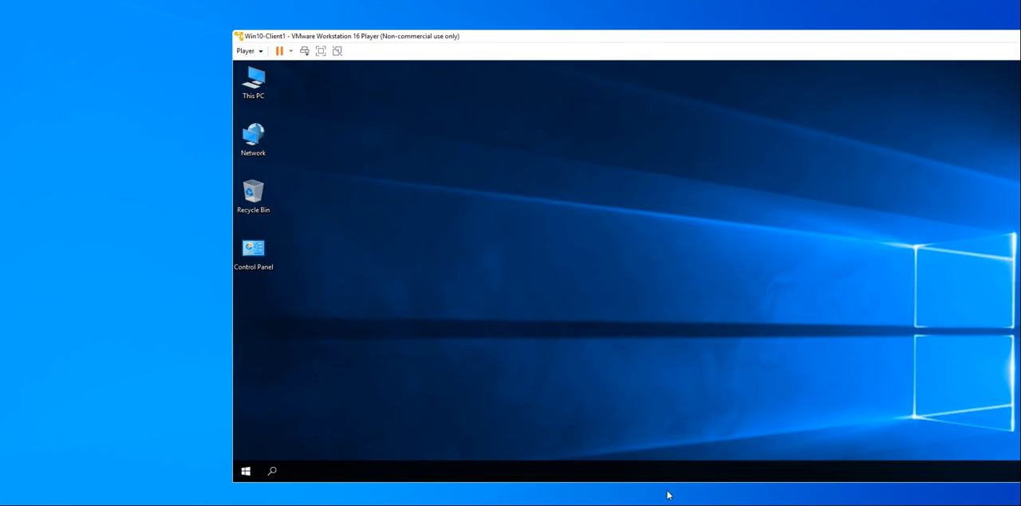
pyautogui.moveTo(777, 43); pyautogui.dragTo(541, 13)
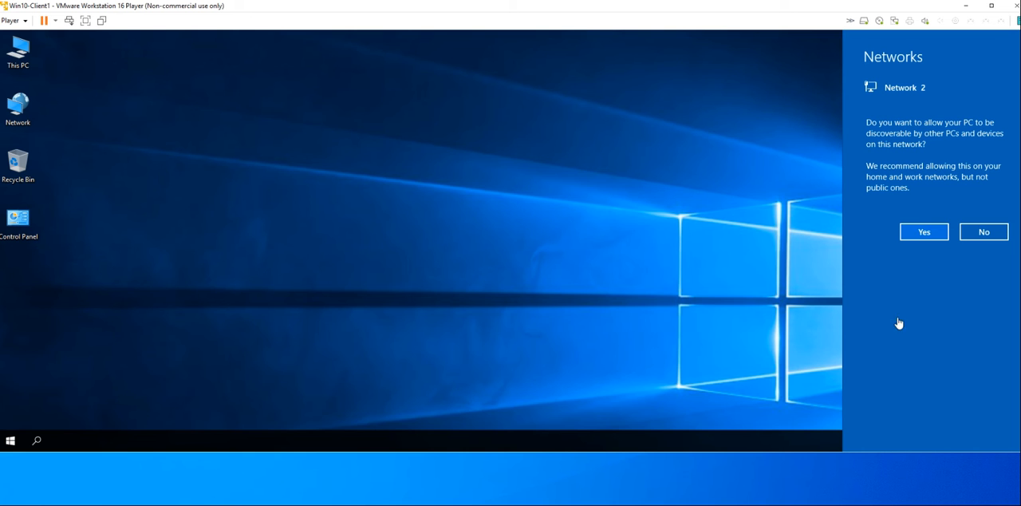
pyautogui.click(917, 235)
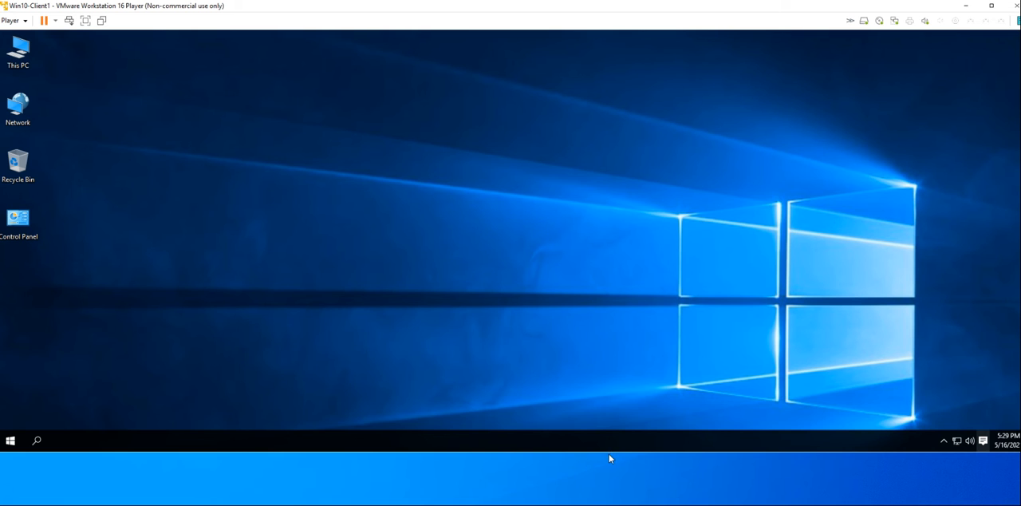
# Extend the virtual machine window down to the lower edge of the host desktop and check the guest's drives in This PC
pyautogui.moveTo(609, 452); pyautogui.dragTo(594, 504)
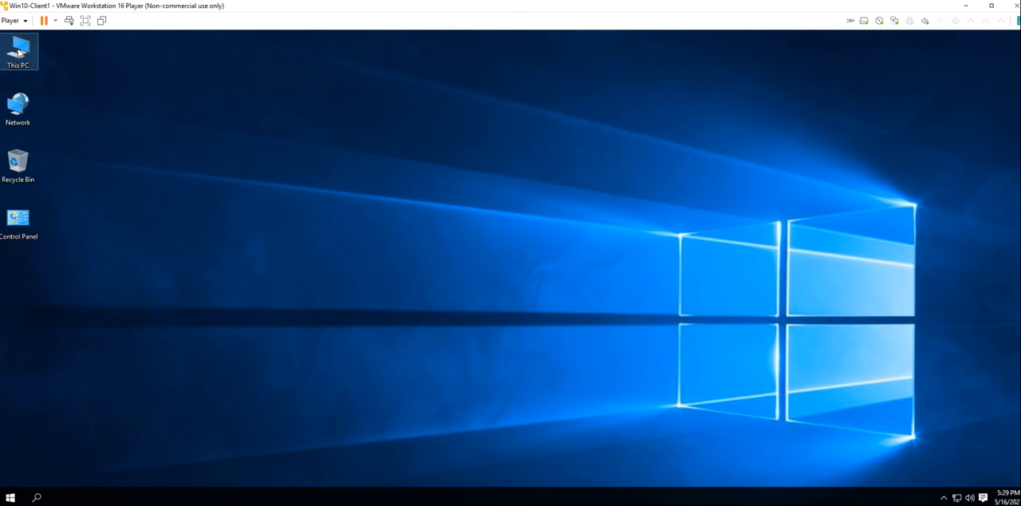
pyautogui.doubleClick(22, 52)
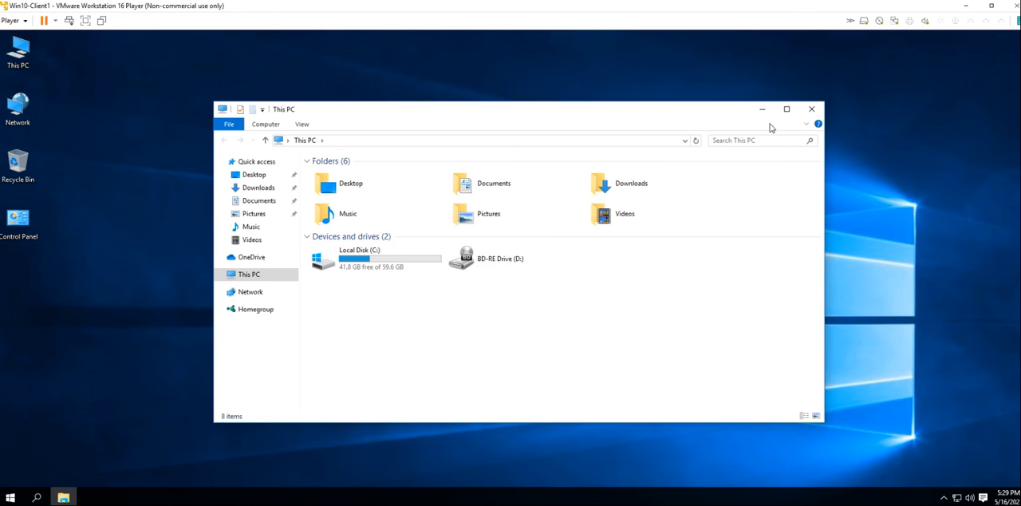
pyautogui.click(811, 110)
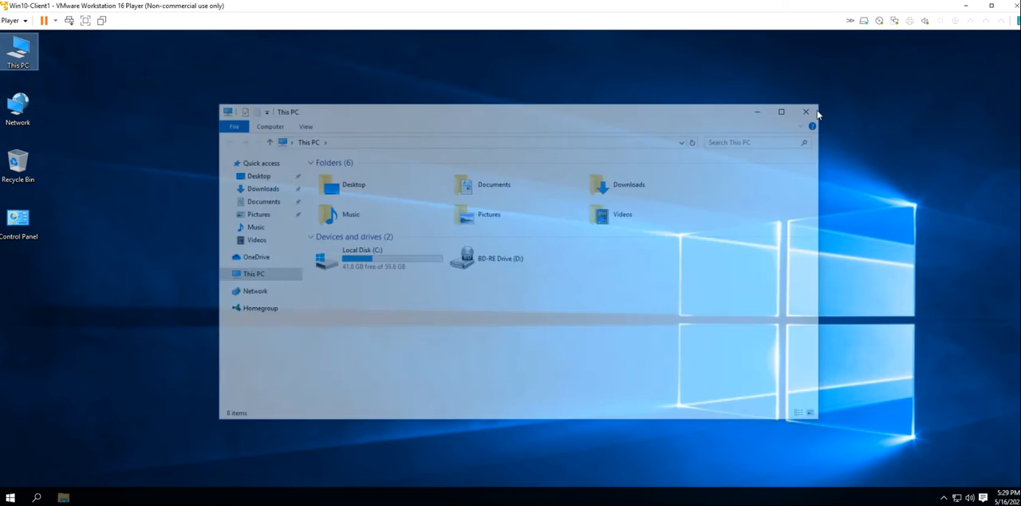
# Connect the virtual machine's CD/DVD drive to the Office 2016 Professional Plus ISO image file and save the settings
pyautogui.click(12, 20)
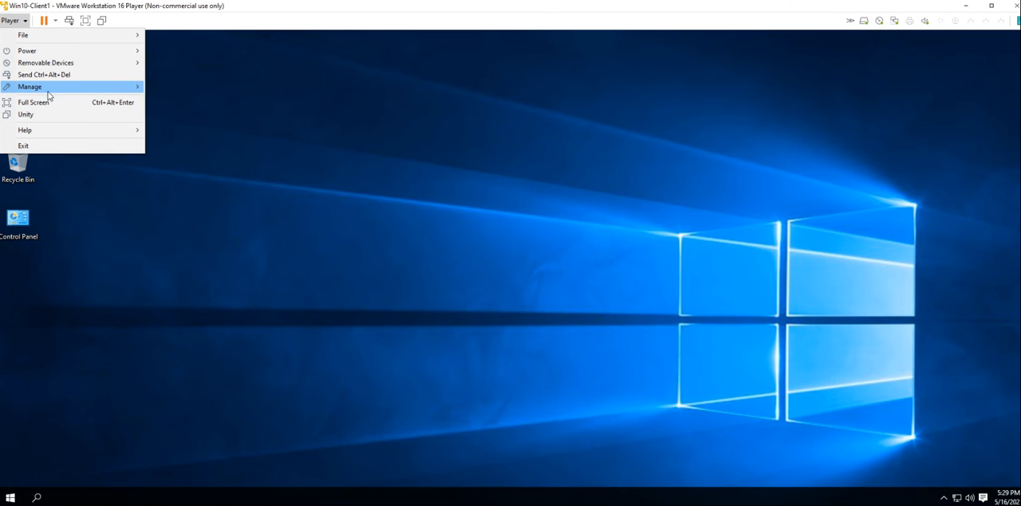
pyautogui.moveTo(52, 90)
pyautogui.click(192, 116)
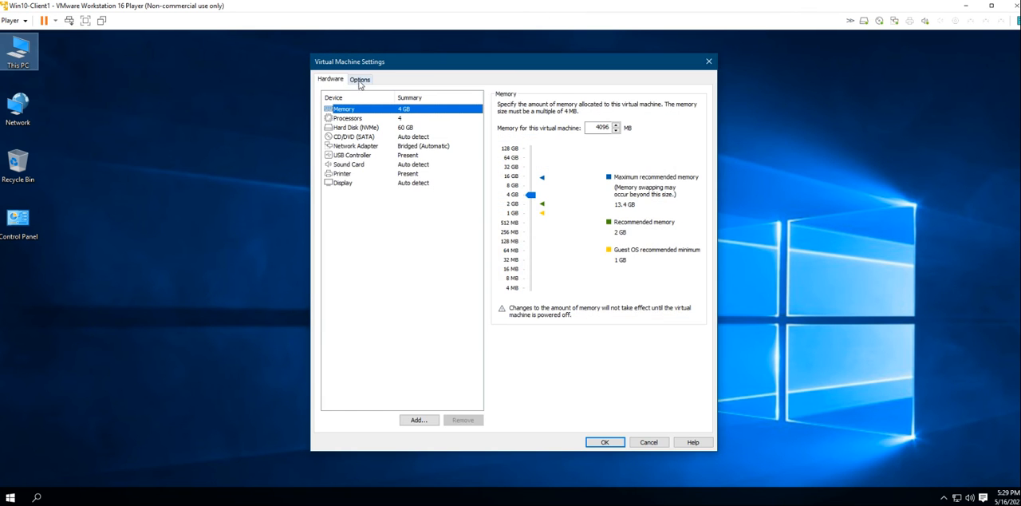
pyautogui.click(360, 79)
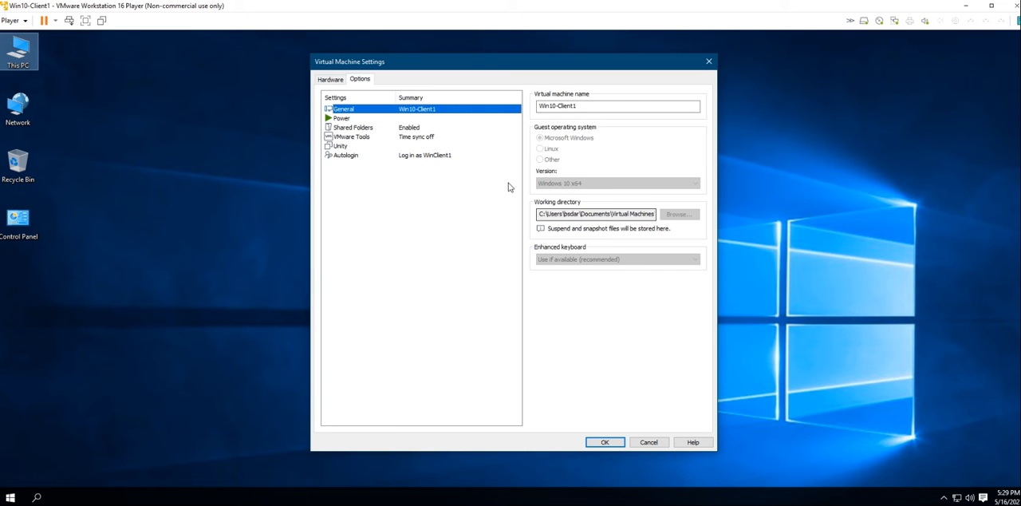
pyautogui.click(331, 79)
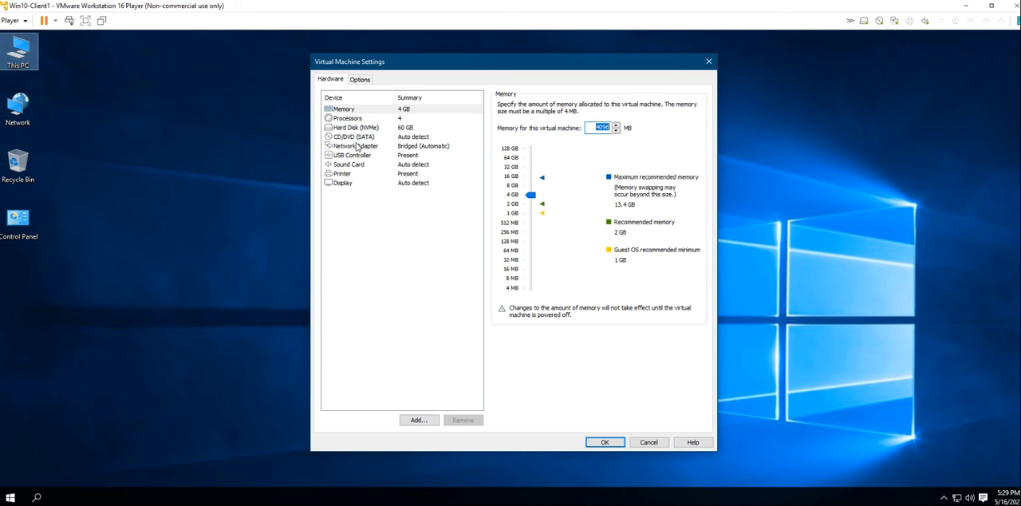
pyautogui.click(355, 137)
pyautogui.click(501, 170)
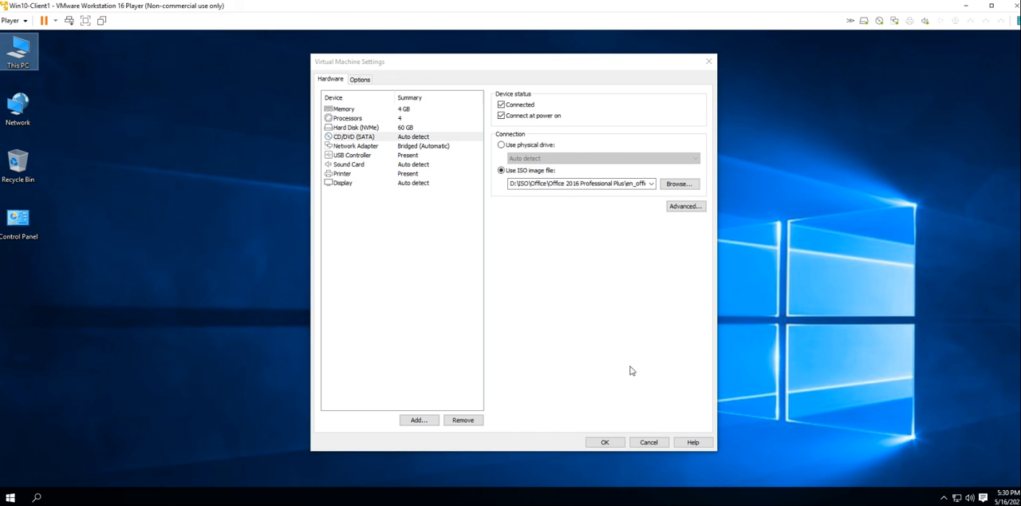
pyautogui.click(607, 442)
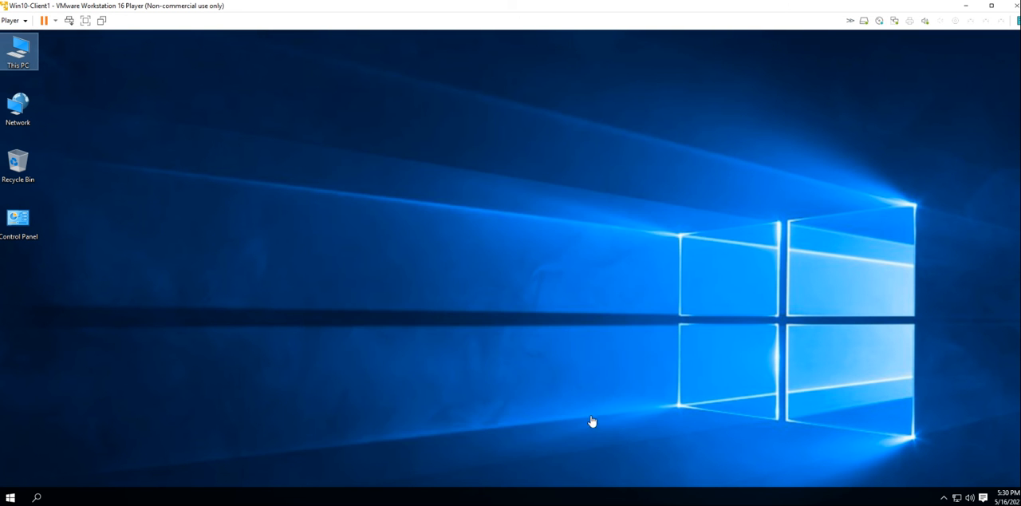
# Start the Office installation from the guest's BD-RE Drive (D:), allowing it to make changes, and close the This PC window
pyautogui.click(24, 53)
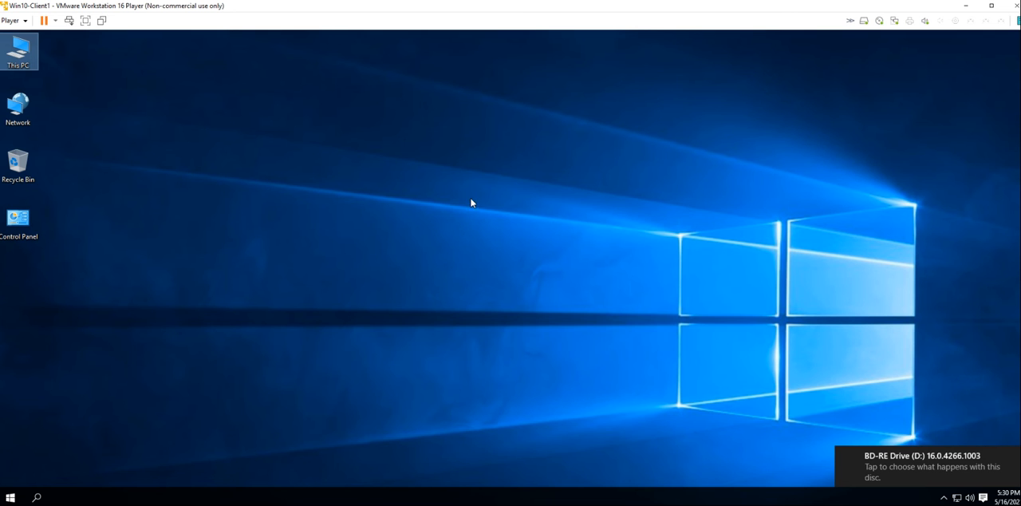
pyautogui.rightClick(20, 51)
pyautogui.click(39, 59)
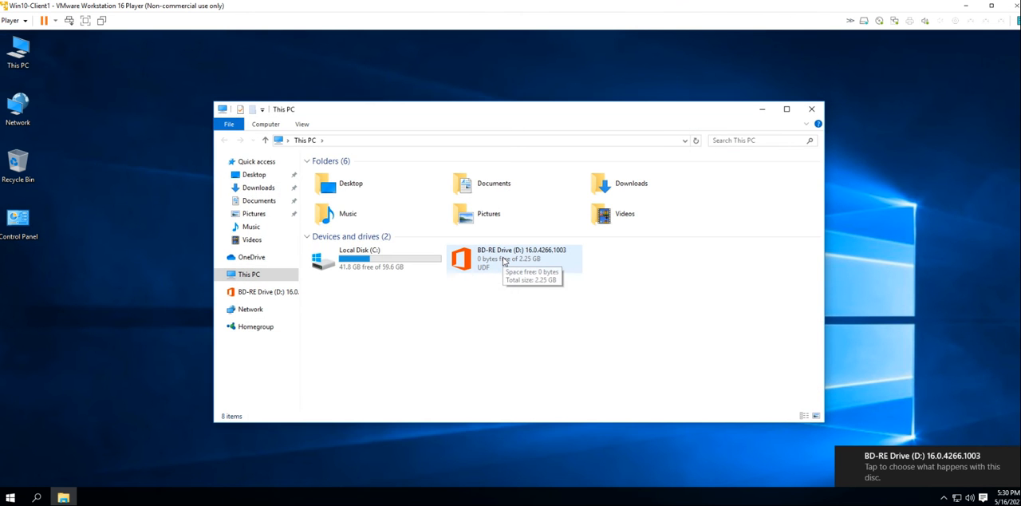
pyautogui.click(504, 261)
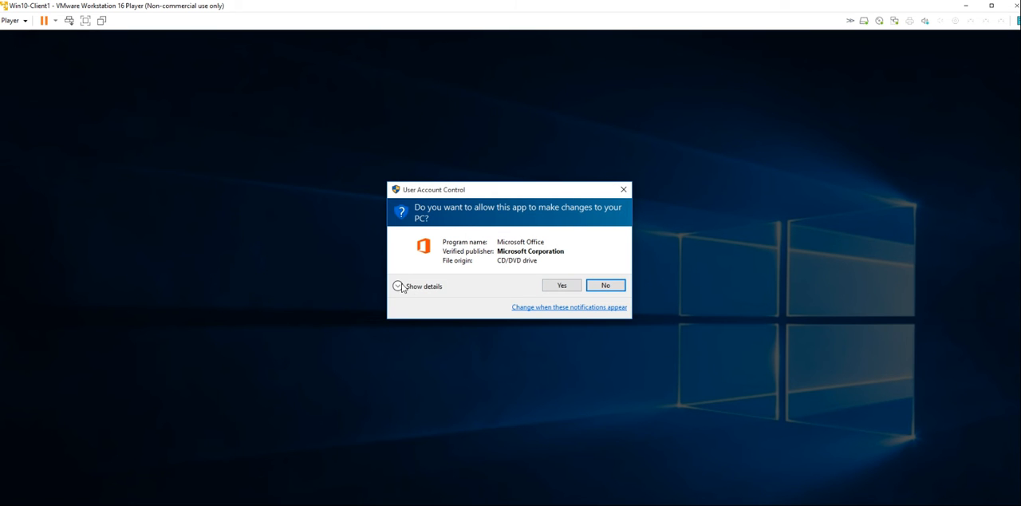
pyautogui.click(401, 287)
pyautogui.click(561, 303)
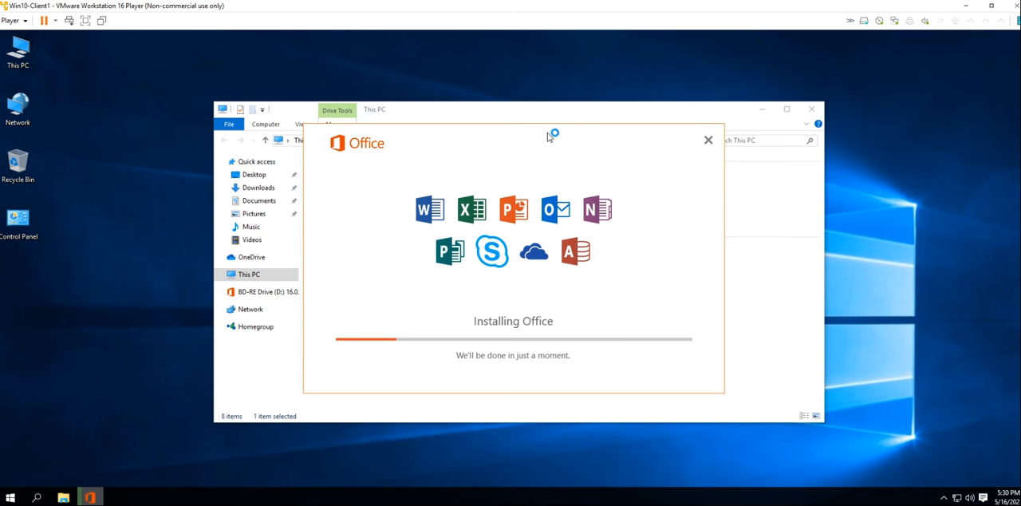
pyautogui.moveTo(551, 134)
pyautogui.mouseDown()
pyautogui.moveTo(615, 137)
pyautogui.moveTo(540, 147)
pyautogui.mouseUp()
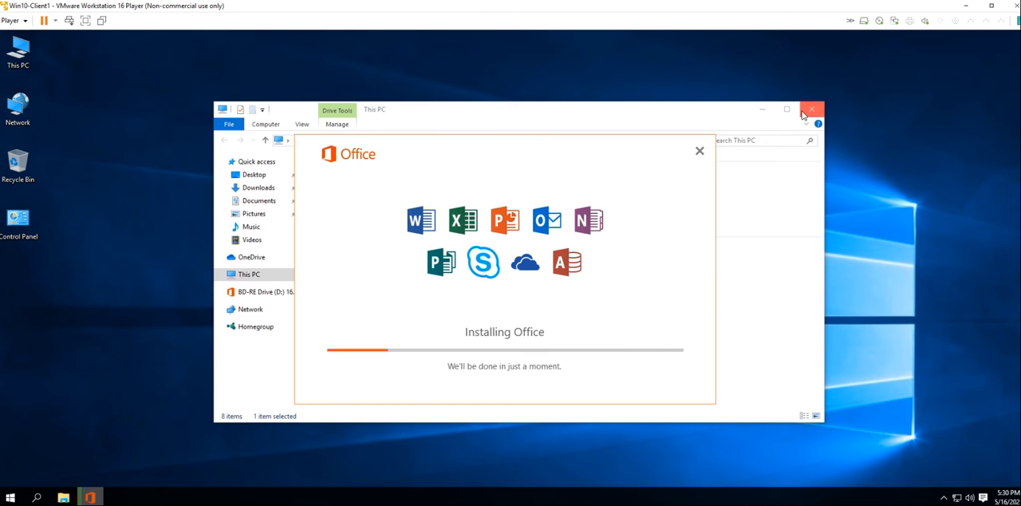
pyautogui.click(811, 109)
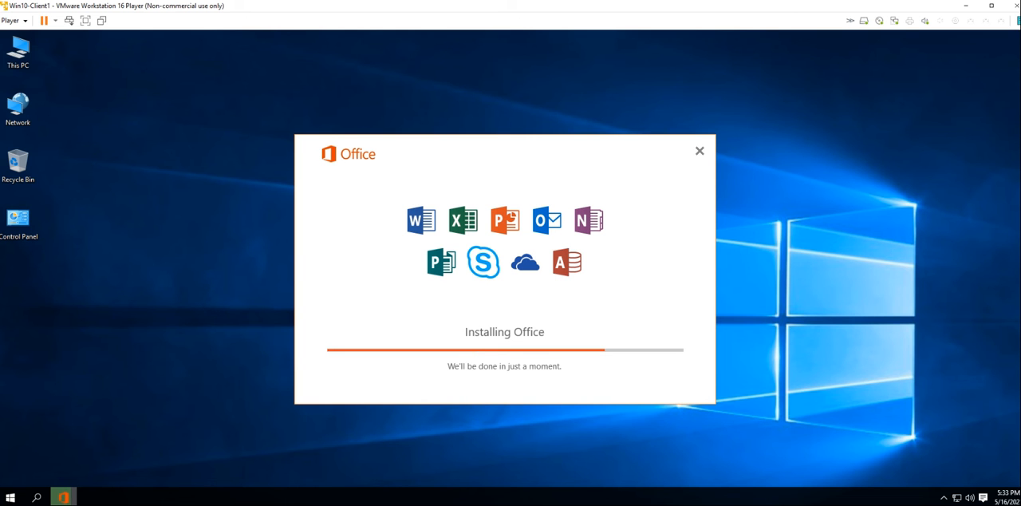
# Check the guest's CPU, memory, disk and Ethernet performance in Task Manager while Office installs
pyautogui.rightClick(679, 499)
pyautogui.click(708, 460)
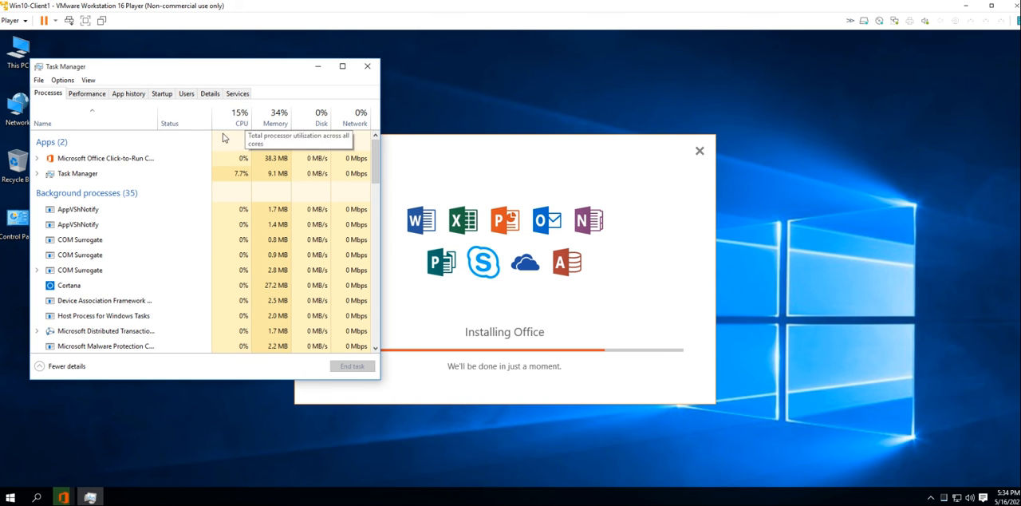
pyautogui.click(87, 95)
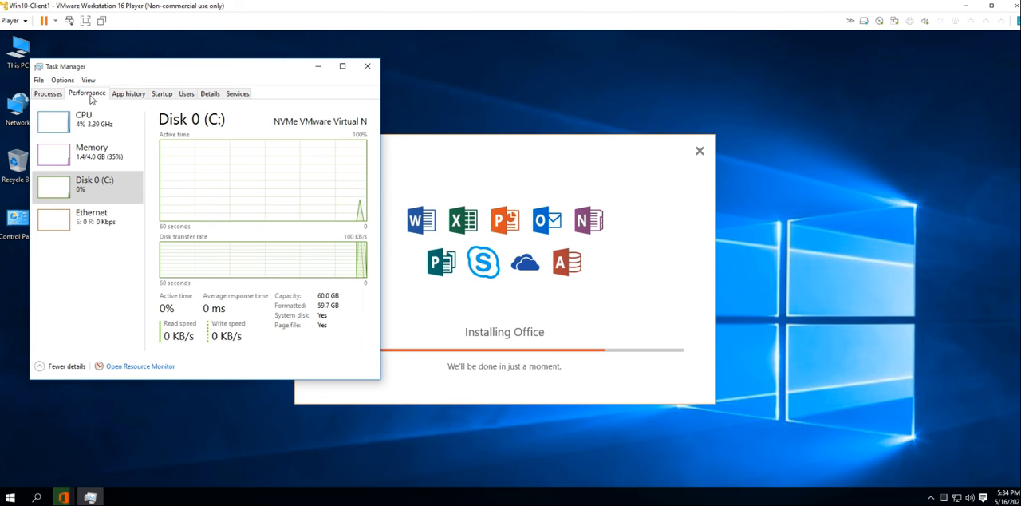
pyautogui.click(90, 128)
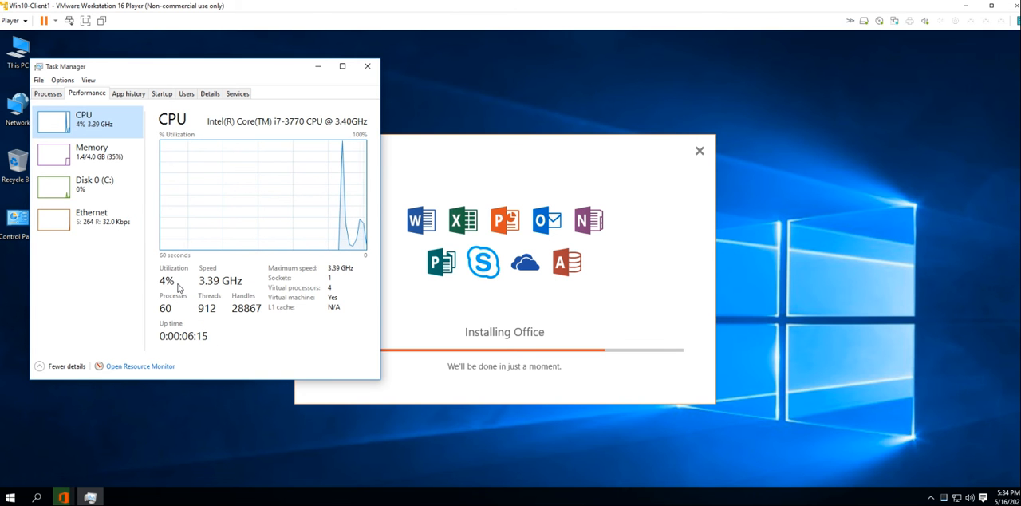
pyautogui.click(82, 156)
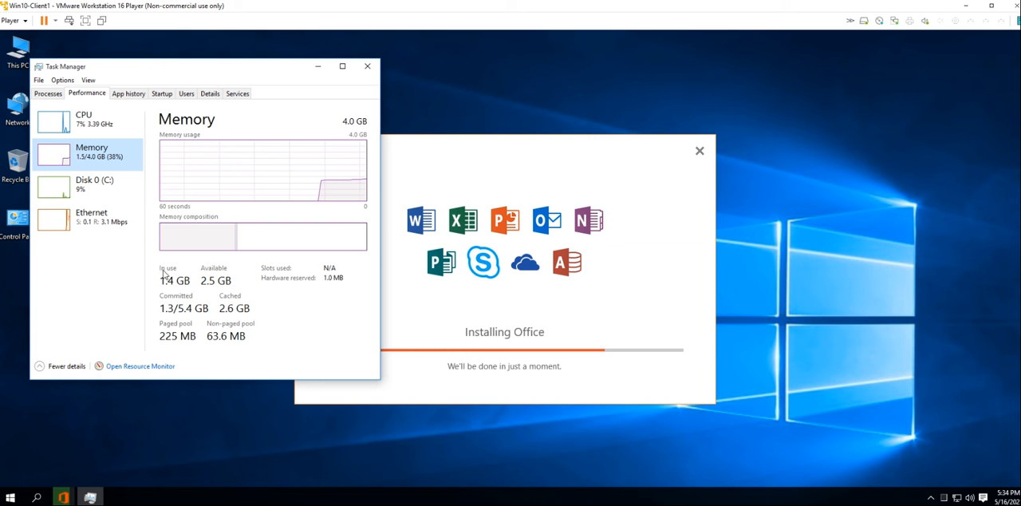
pyautogui.click(89, 191)
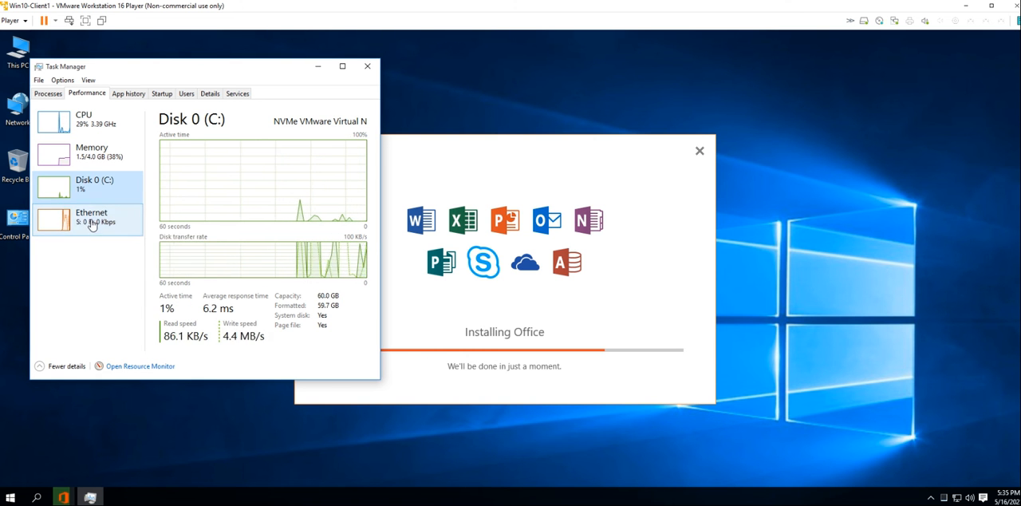
pyautogui.click(93, 224)
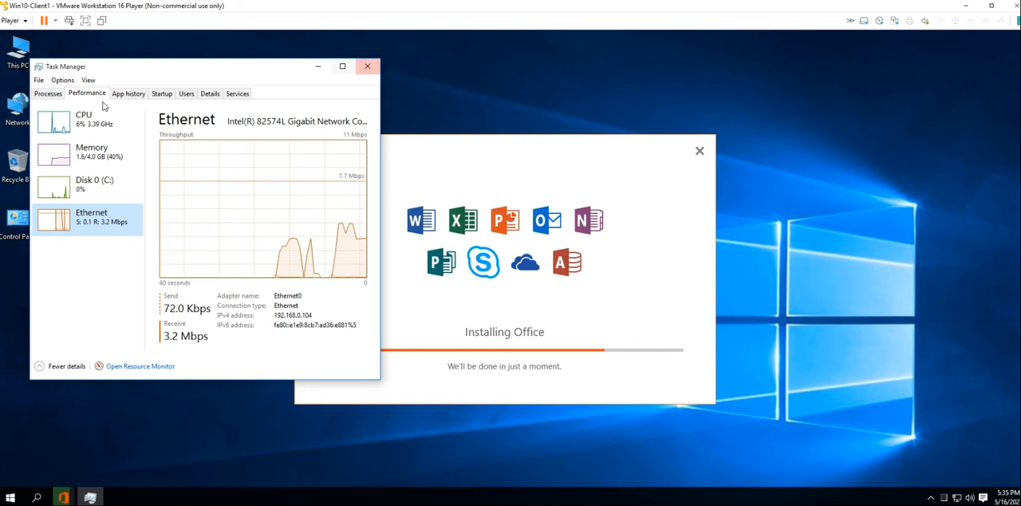
# Look through the running processes and enlarge the Task Manager window down to the guest's taskbar
pyautogui.click(48, 93)
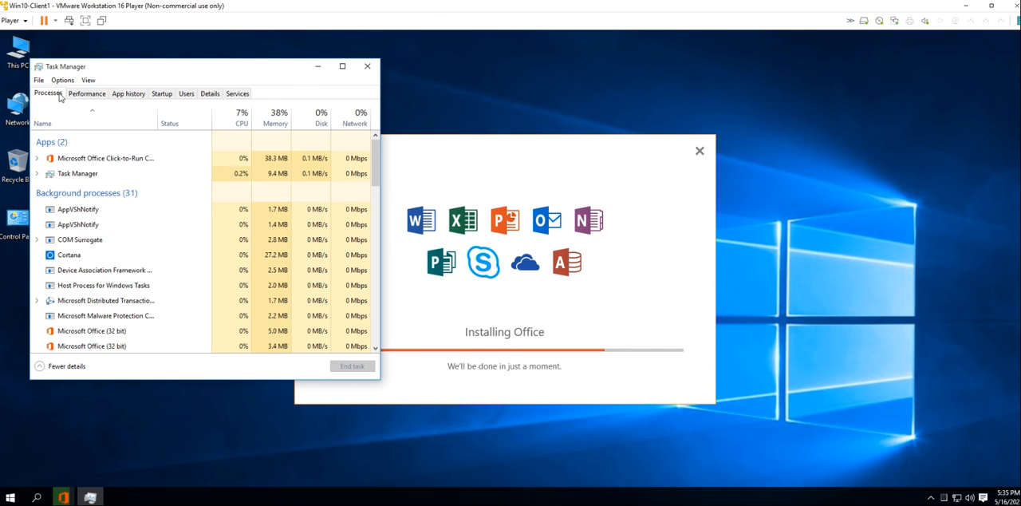
pyautogui.scroll(-1, 122, 256)
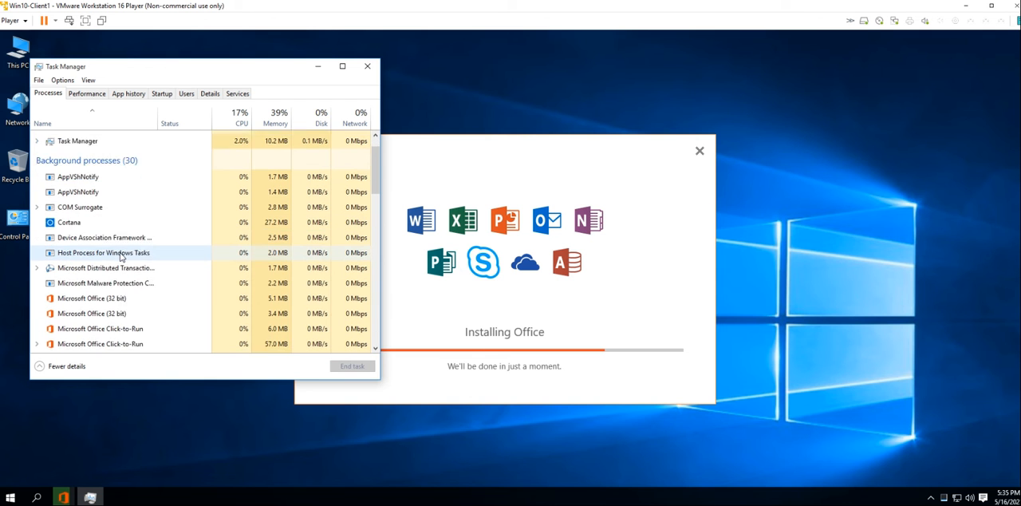
pyautogui.scroll(-1, 121, 255)
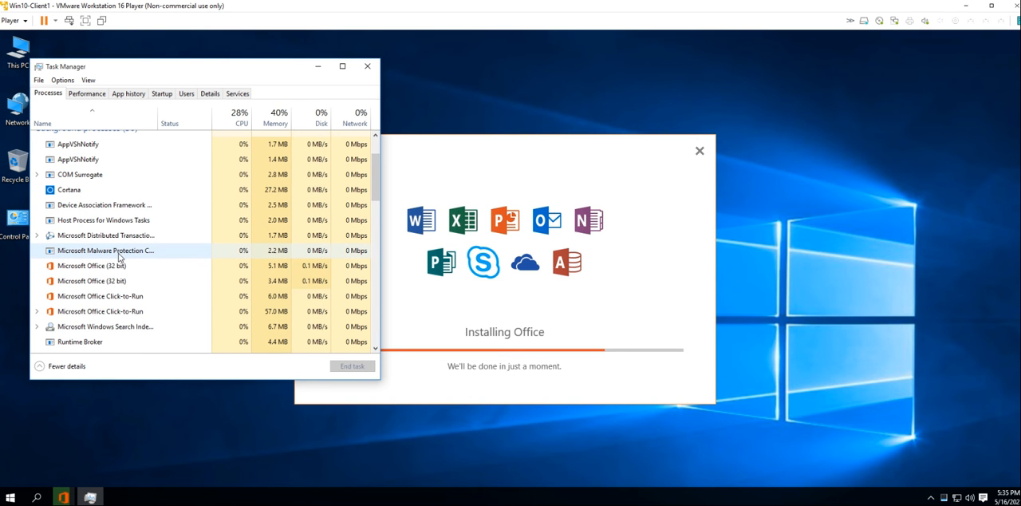
pyautogui.scroll(2, 120, 255)
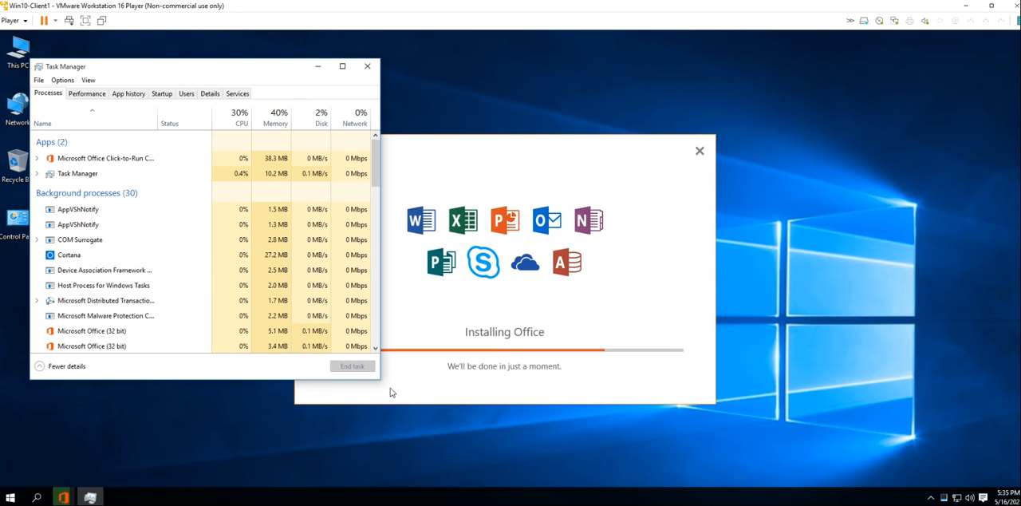
pyautogui.moveTo(379, 378); pyautogui.dragTo(512, 488)
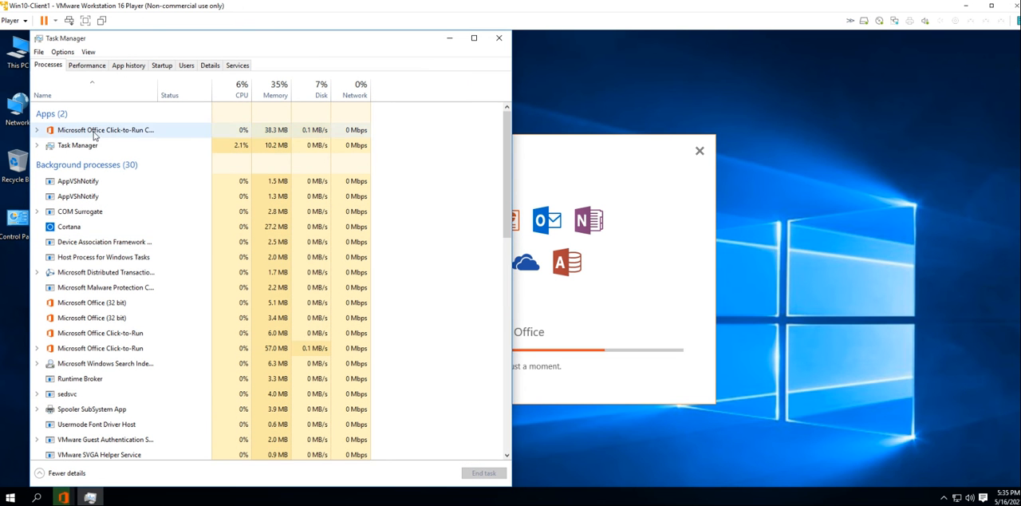
# Examine what runs under the Microsoft Office Click-to-Run app entry, and review the background and Windows processes
pyautogui.click(42, 133)
pyautogui.click(38, 132)
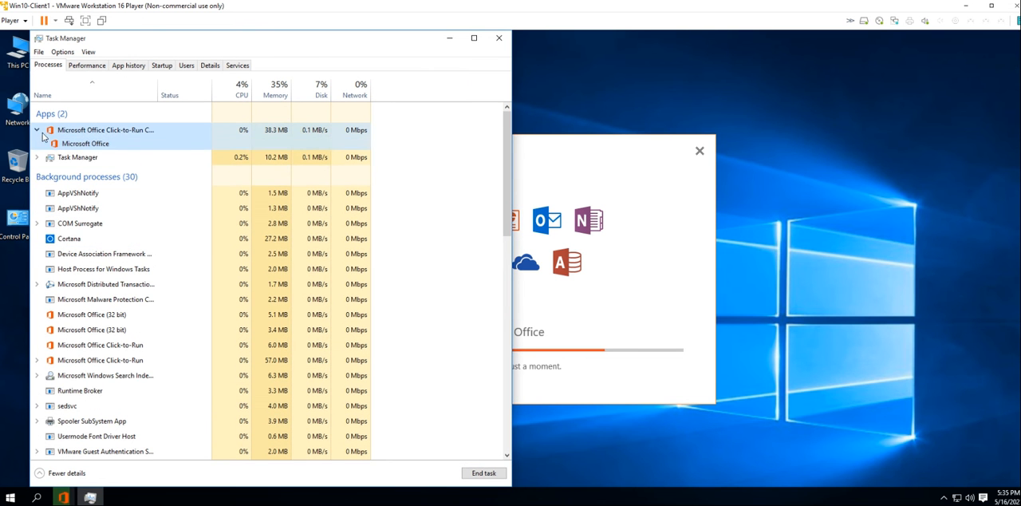
pyautogui.click(37, 131)
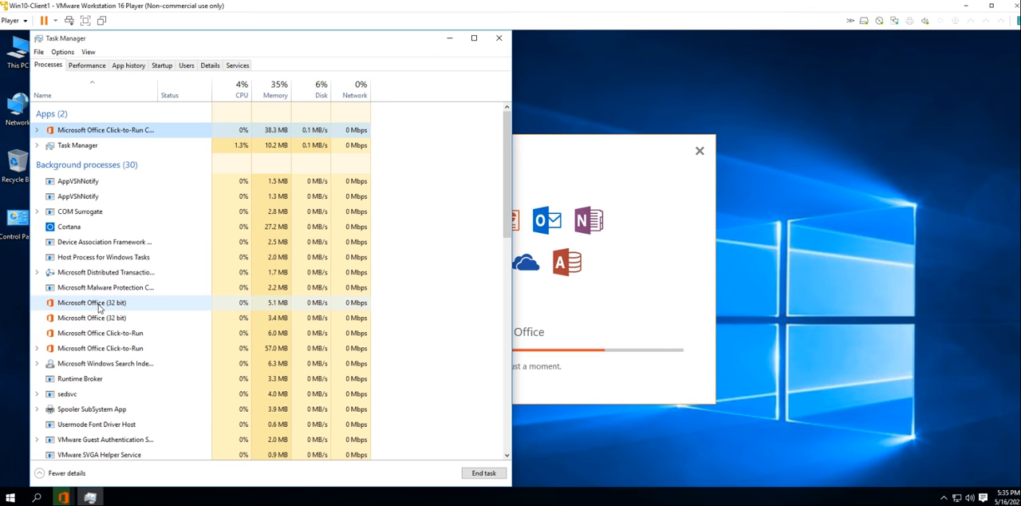
pyautogui.scroll(-1, 137, 356)
pyautogui.scroll(1, 137, 356)
pyautogui.scroll(-5, 119, 311)
pyautogui.scroll(-3, 140, 322)
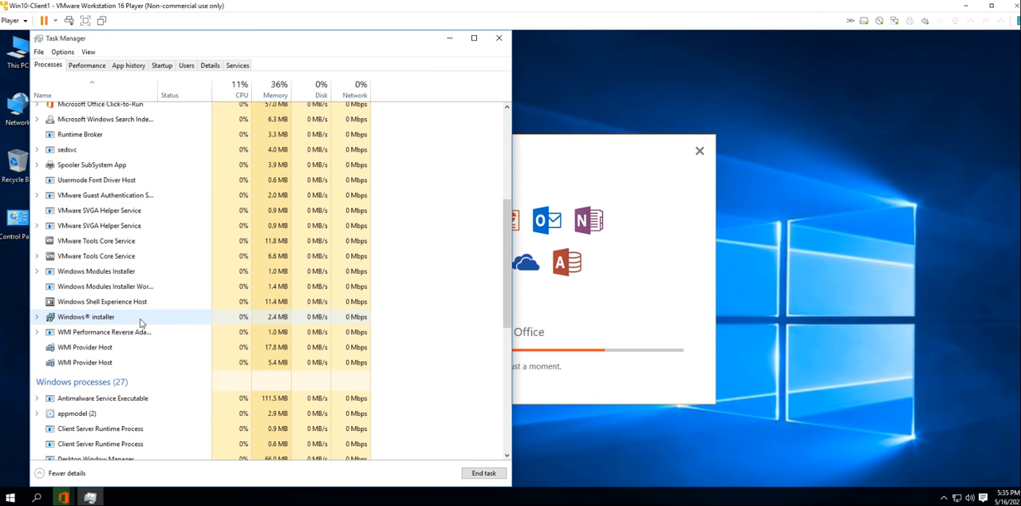
pyautogui.scroll(-8, 121, 267)
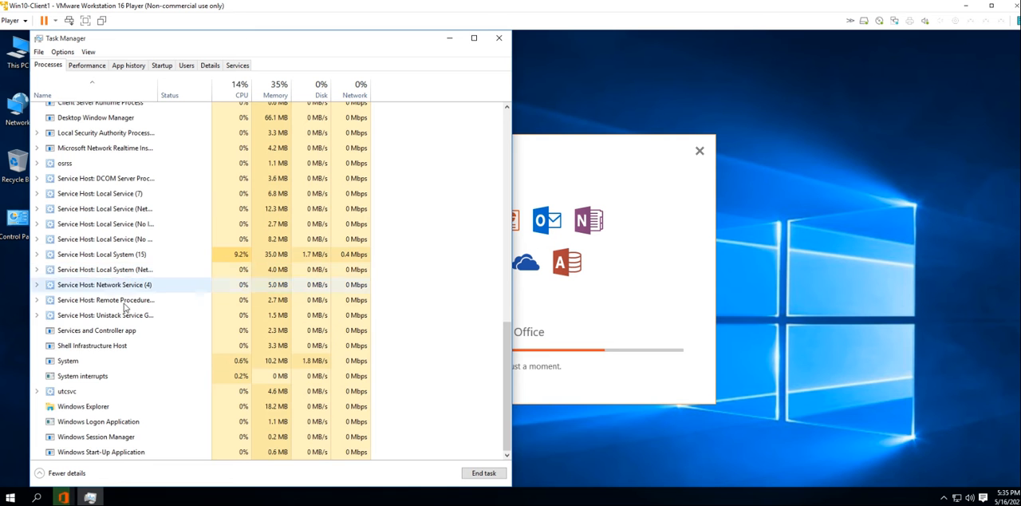
pyautogui.scroll(7, 132, 358)
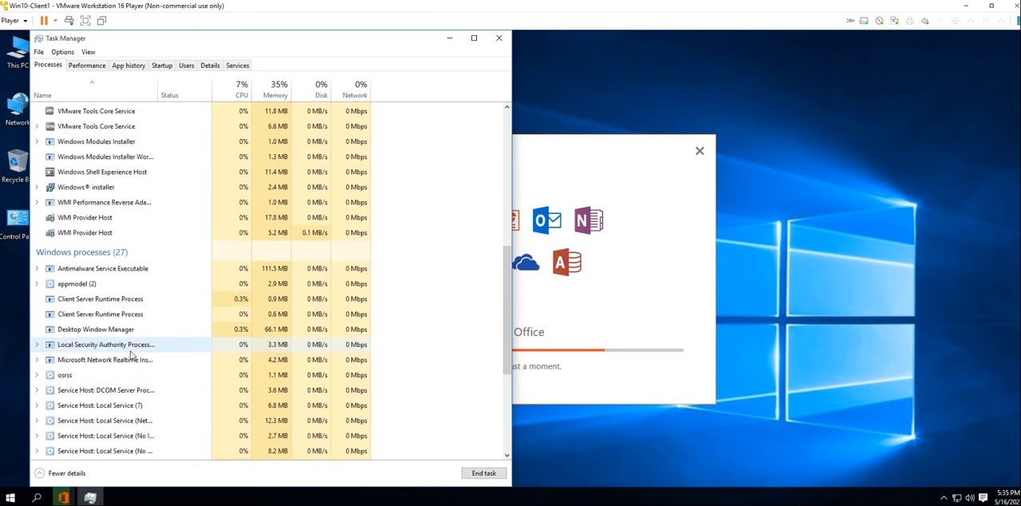
# Inspect the Office installer's setup32.exe and OfficeC2RClient.exe entries in the detailed process list
pyautogui.click(210, 67)
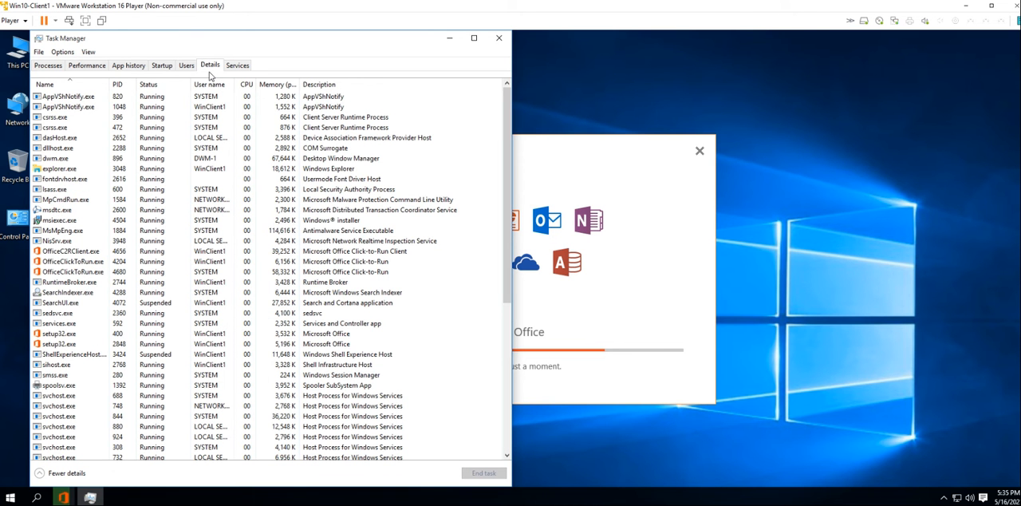
pyautogui.scroll(-3, 86, 248)
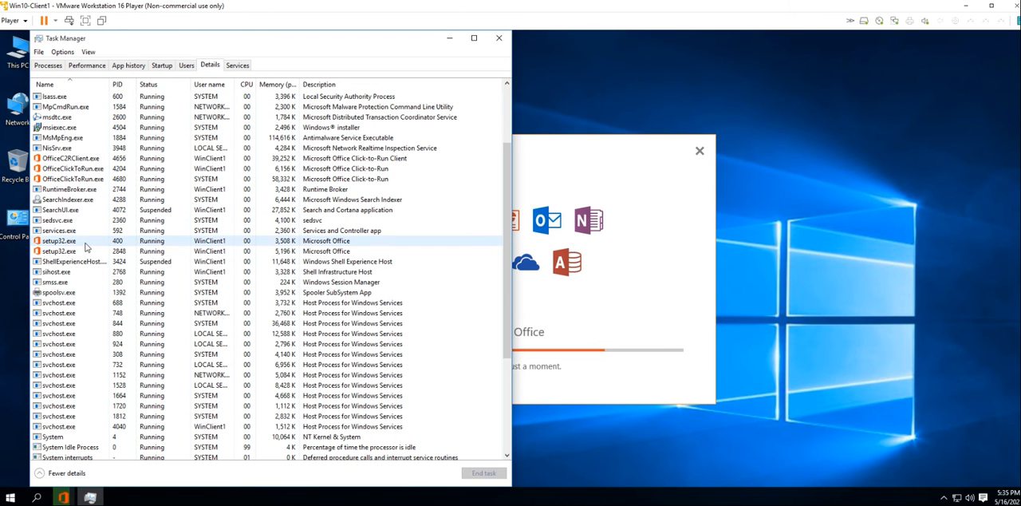
pyautogui.click(77, 243)
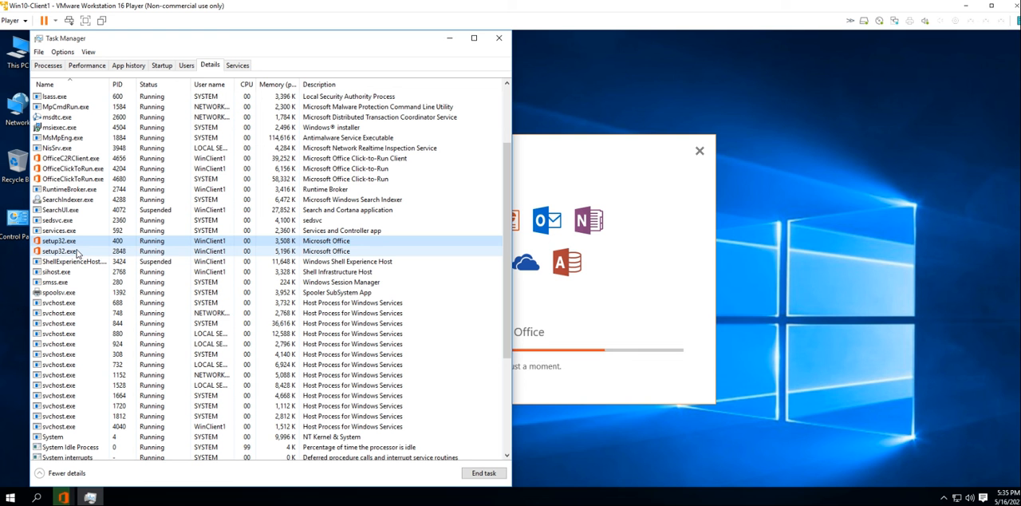
pyautogui.click(80, 159)
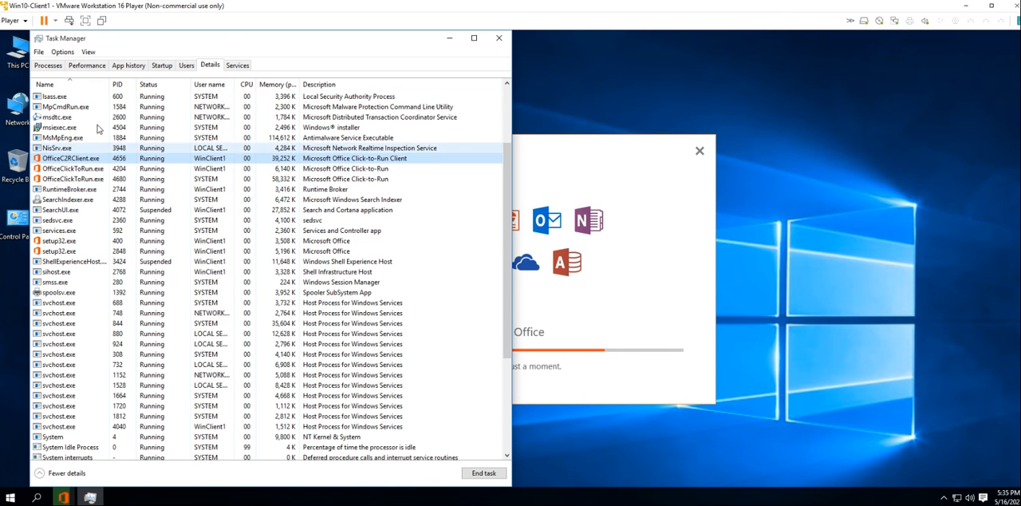
# Expand the WinClient1 user entry in Task Manager to view the processes running under that account
pyautogui.click(185, 67)
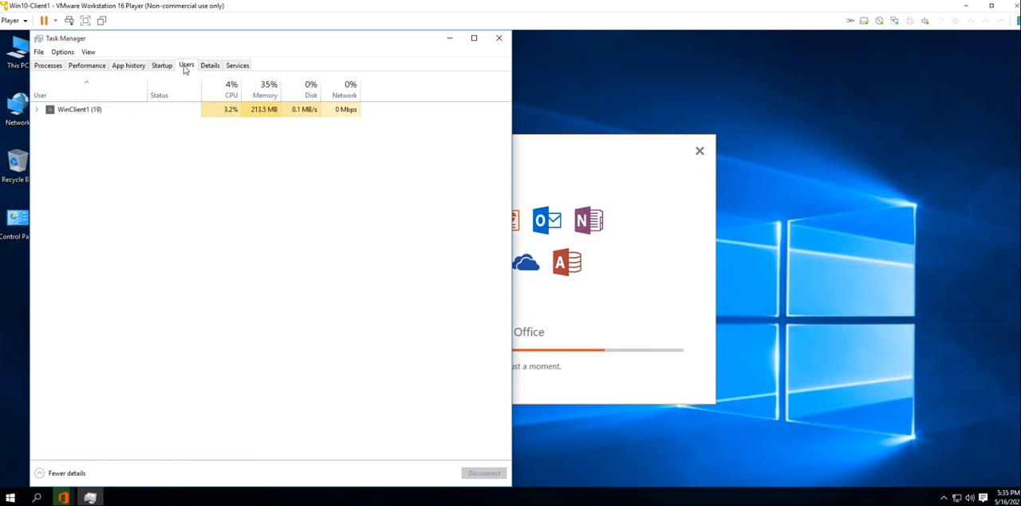
pyautogui.click(32, 113)
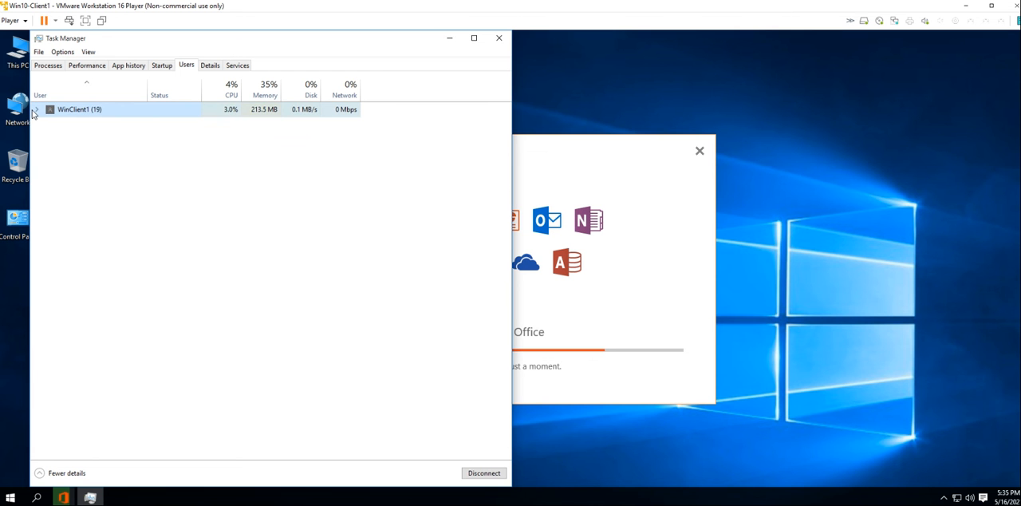
pyautogui.click(35, 110)
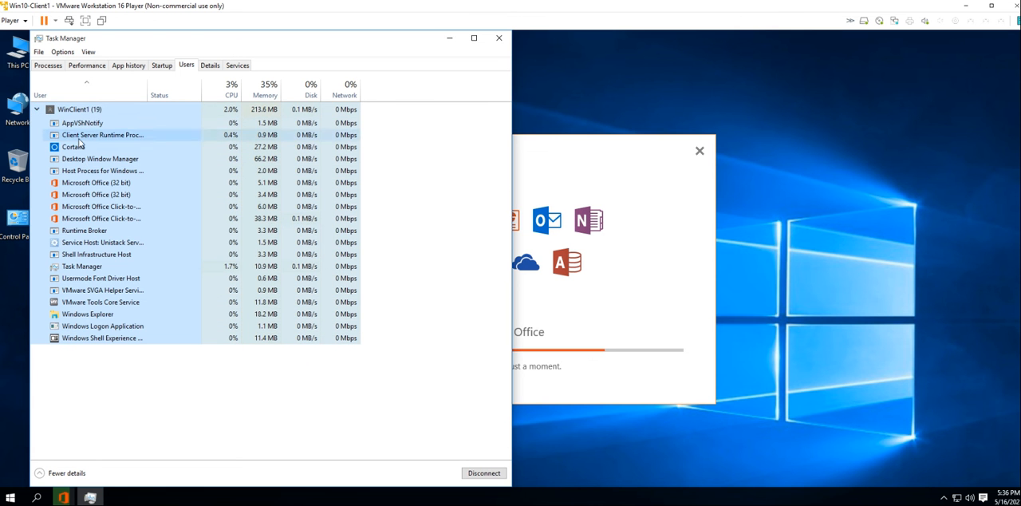
# Review Task Manager's details, services, users, startup, app history and performance views, and return to the process list
pyautogui.click(212, 66)
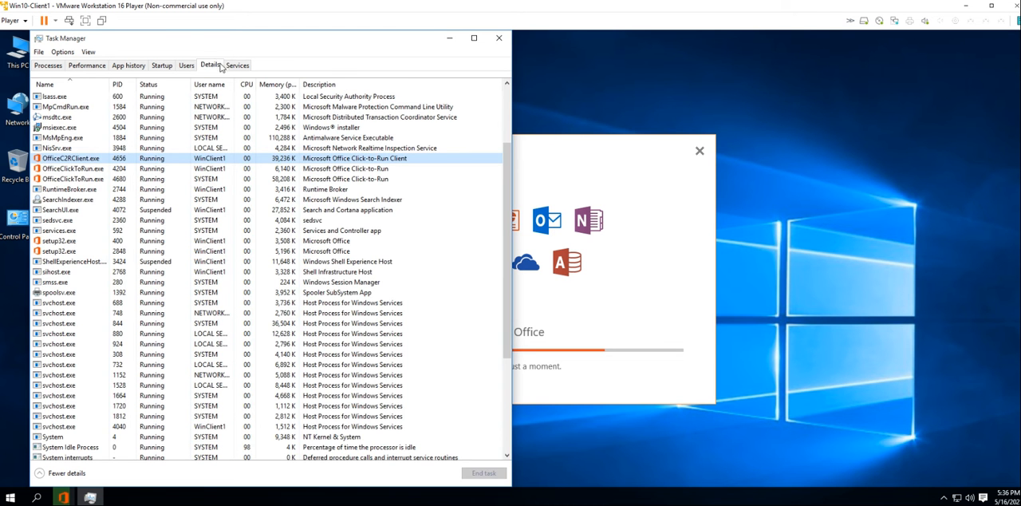
pyautogui.click(237, 66)
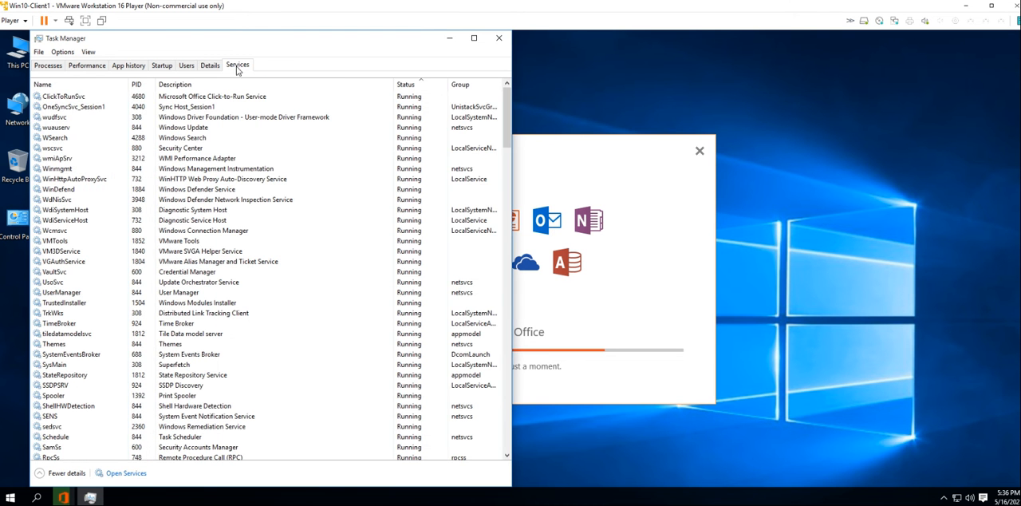
pyautogui.click(186, 66)
pyautogui.click(162, 67)
pyautogui.click(119, 67)
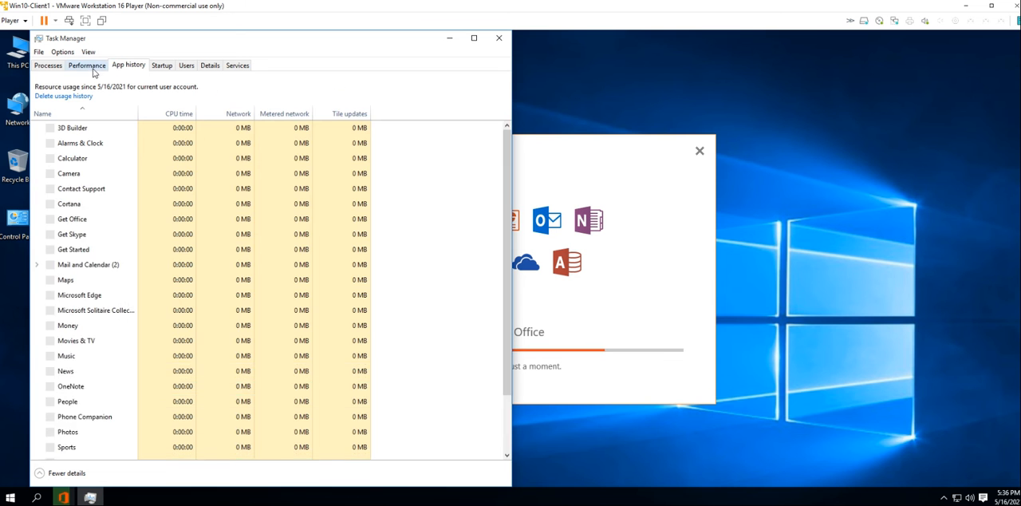
pyautogui.click(86, 67)
pyautogui.click(53, 69)
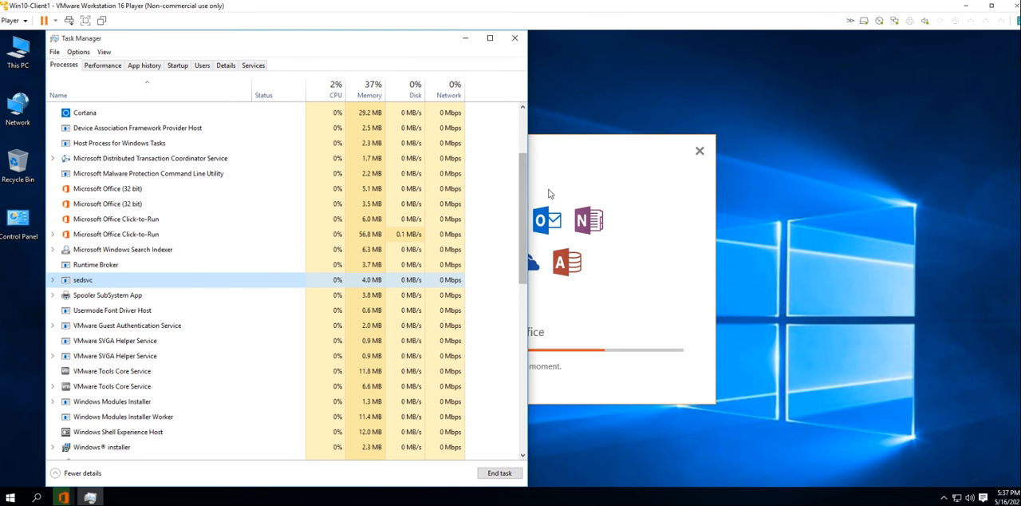
# Expand the sedsvc background process and inspect the Windows Remediation Service under it, including its available actions
pyautogui.moveTo(519, 202)
pyautogui.mouseDown()
pyautogui.moveTo(520, 179)
pyautogui.moveTo(520, 190)
pyautogui.mouseUp()
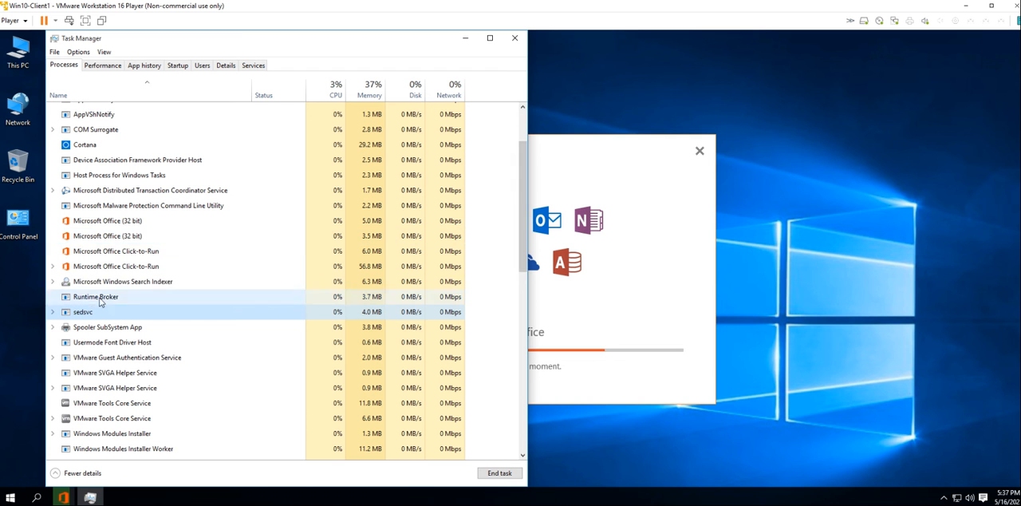
pyautogui.click(53, 312)
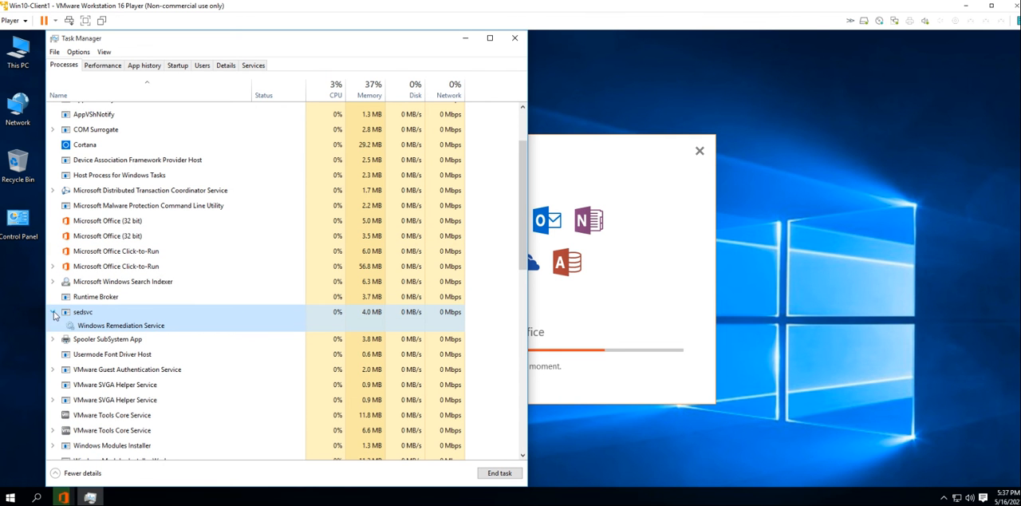
pyautogui.click(53, 312)
pyautogui.click(53, 312)
pyautogui.click(94, 325)
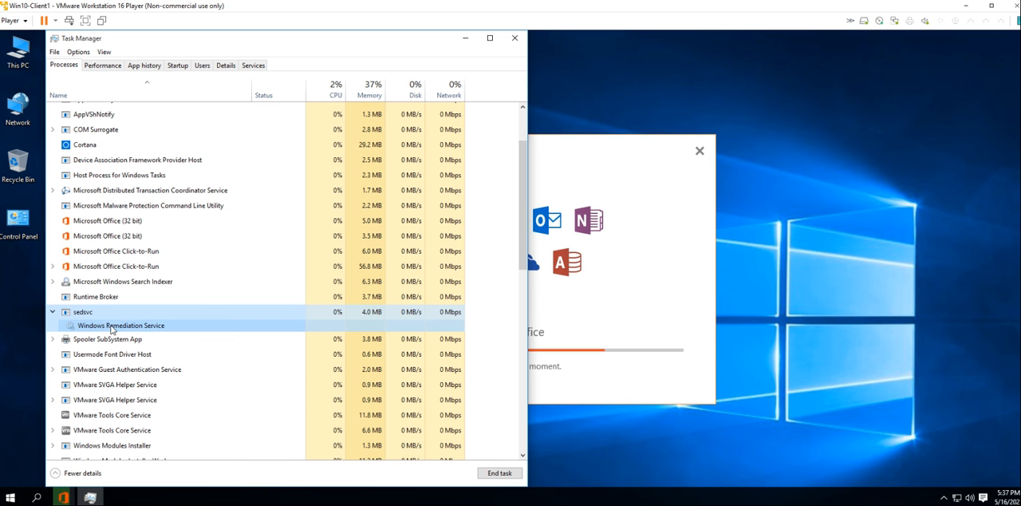
pyautogui.rightClick(114, 327)
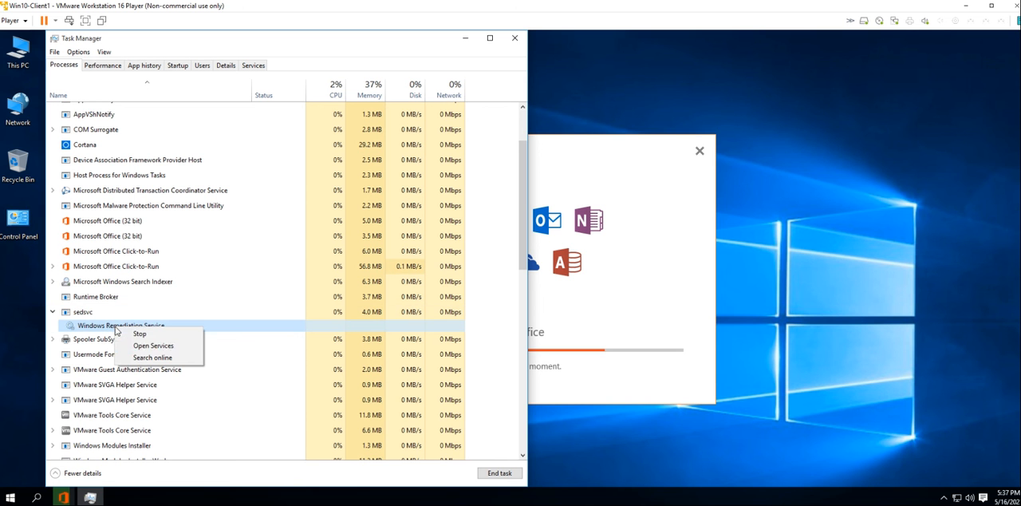
pyautogui.click(224, 285)
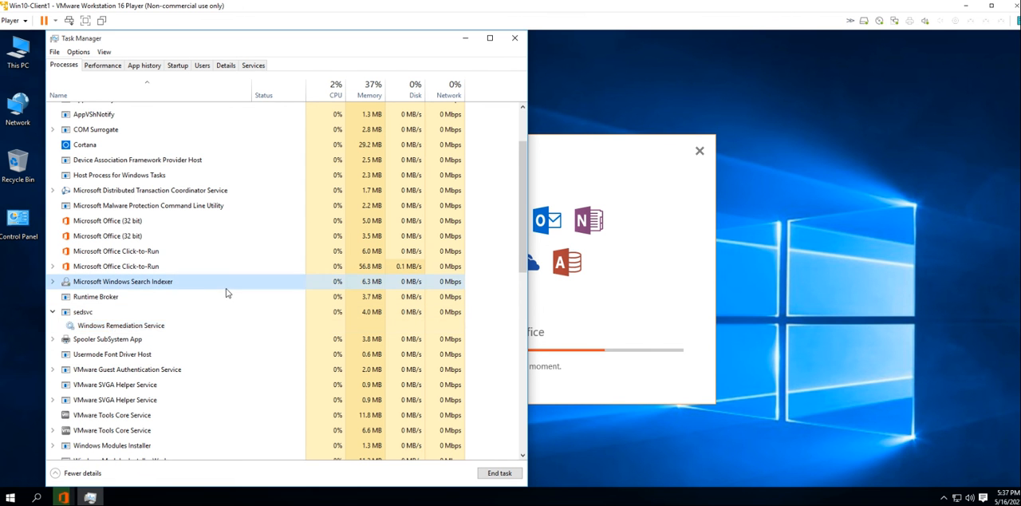
pyautogui.click(163, 328)
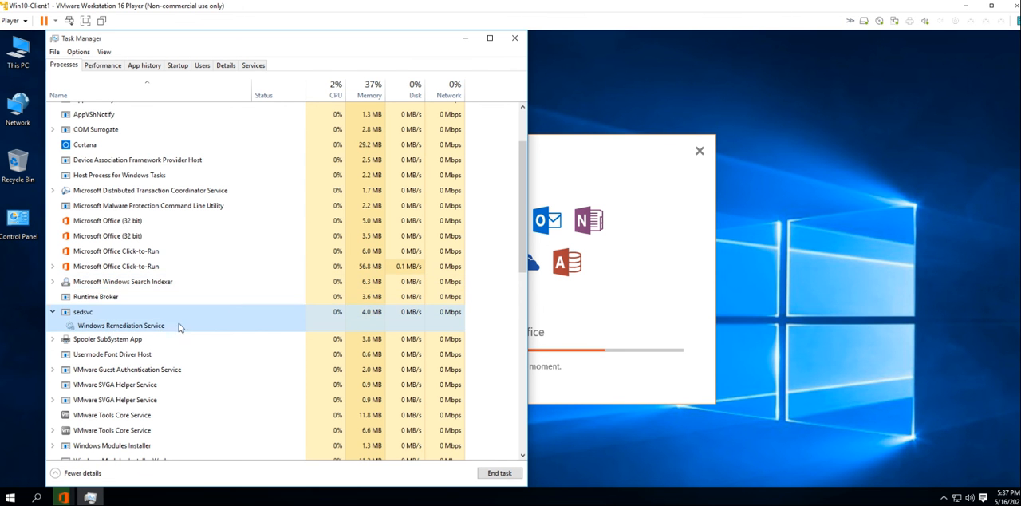
# Run services.msc to open the Services console and move its window off the Task Manager process list
pyautogui.press('super+r')
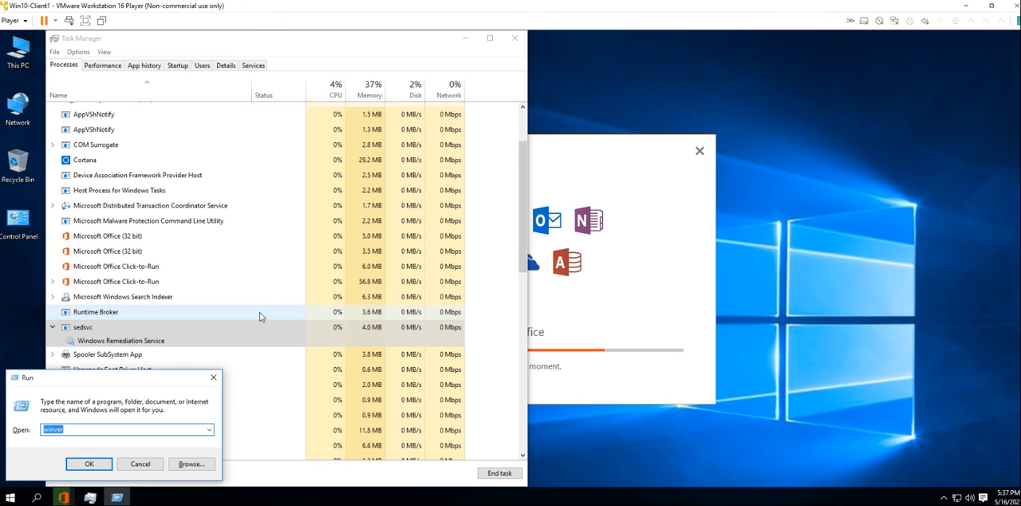
pyautogui.write('services')
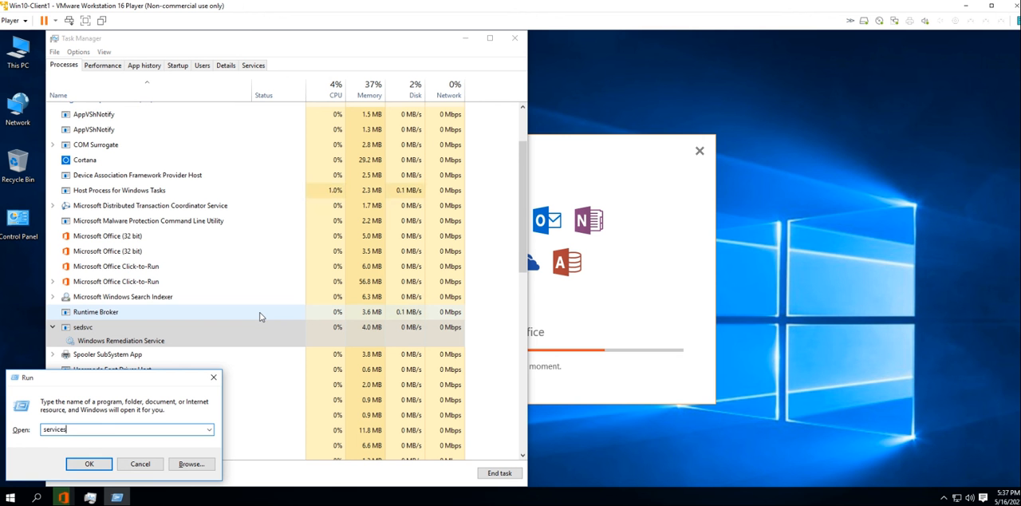
pyautogui.write('.msc')
pyautogui.press('Return')
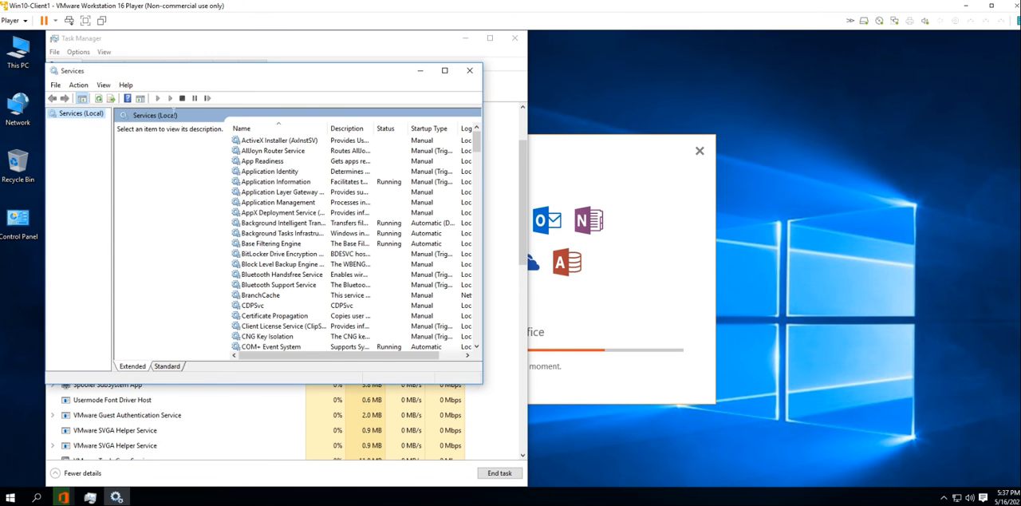
pyautogui.moveTo(373, 74); pyautogui.dragTo(734, 77)
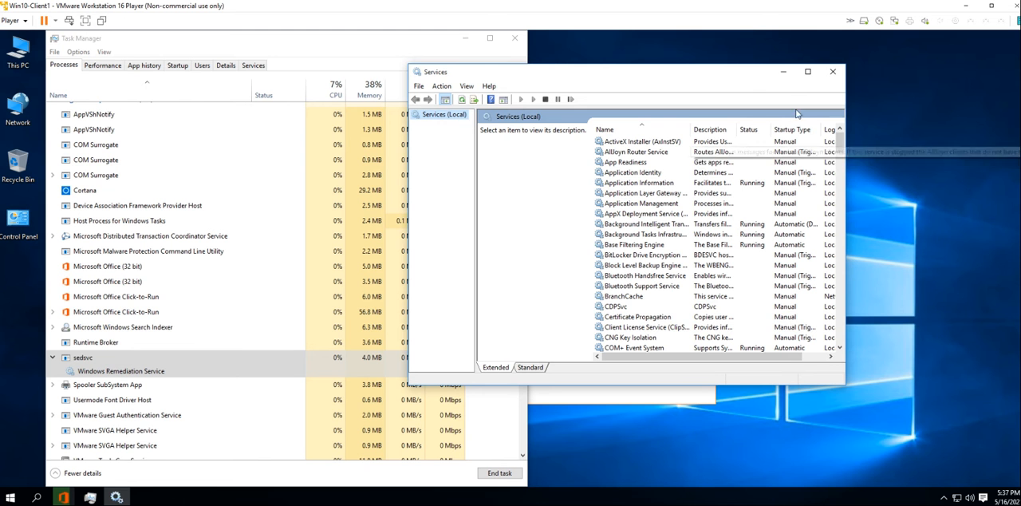
# Widen the Name column, sort the services by name in descending order, and select Windows Remediation Service
pyautogui.doubleClick(691, 130)
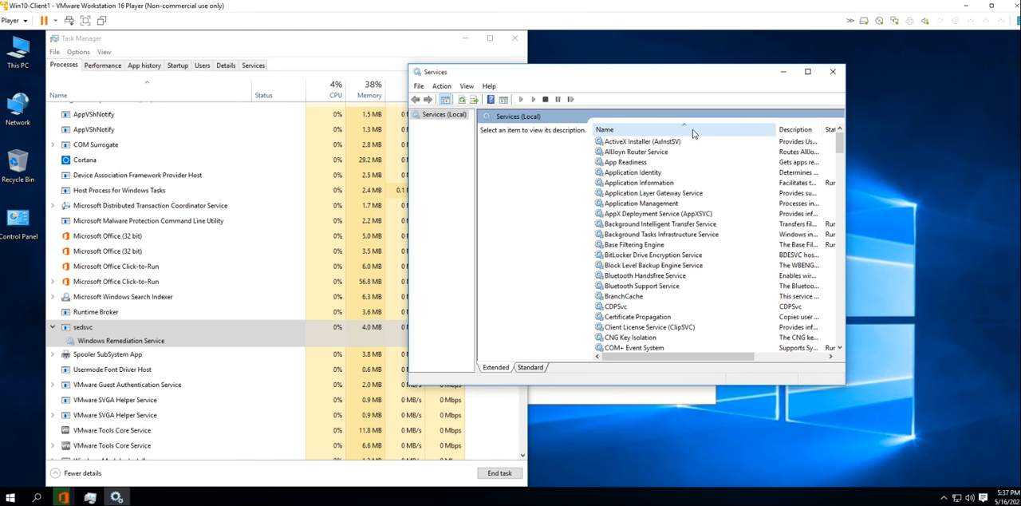
pyautogui.click(648, 195)
pyautogui.click(656, 130)
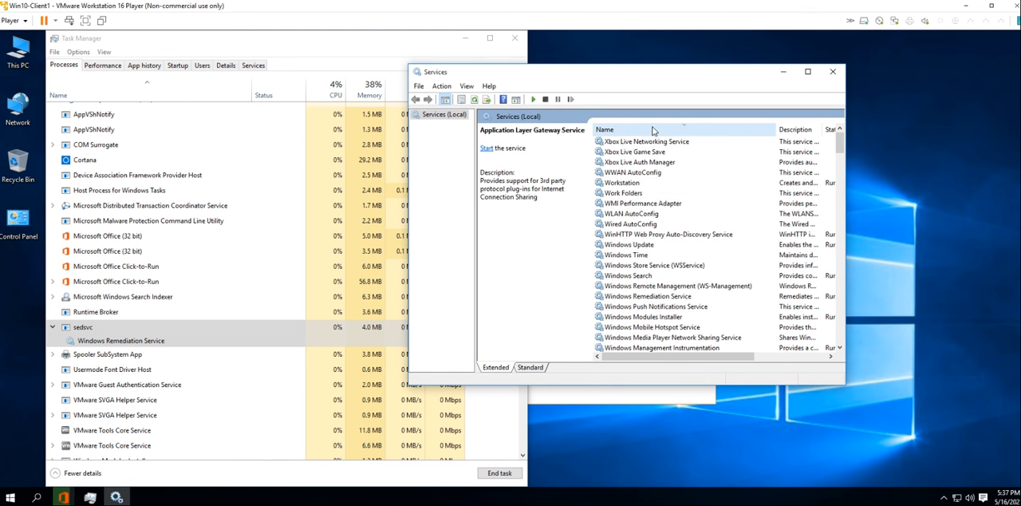
pyautogui.scroll(-2, 676, 330)
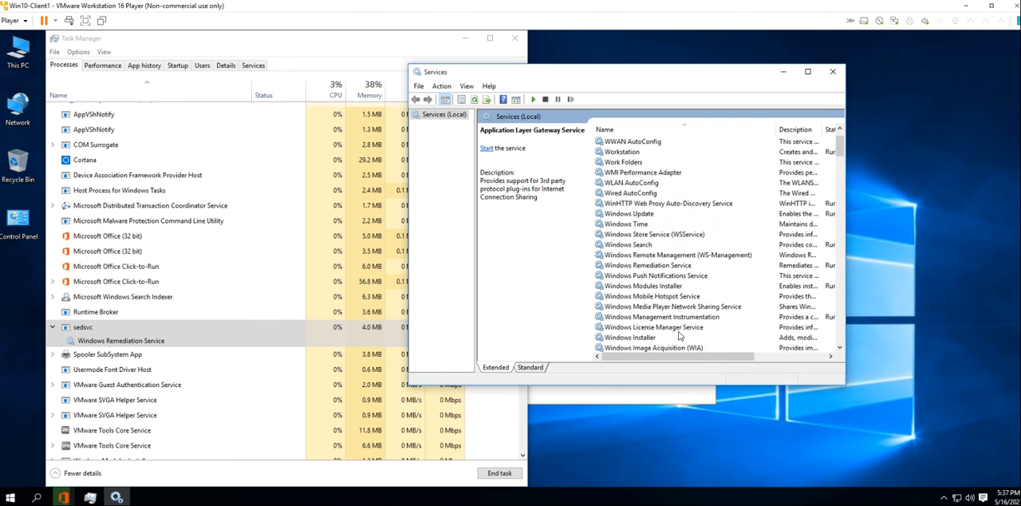
pyautogui.scroll(-1, 668, 315)
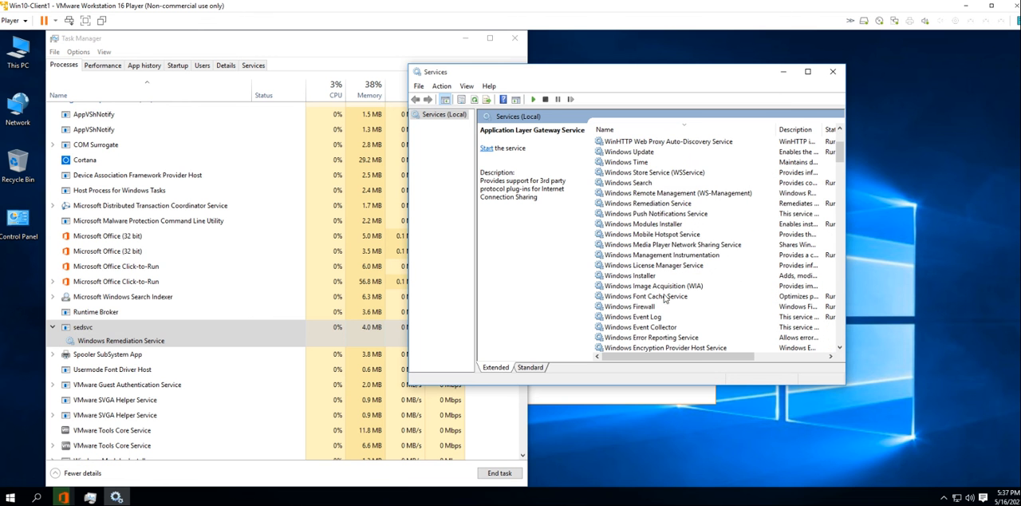
pyautogui.click(660, 204)
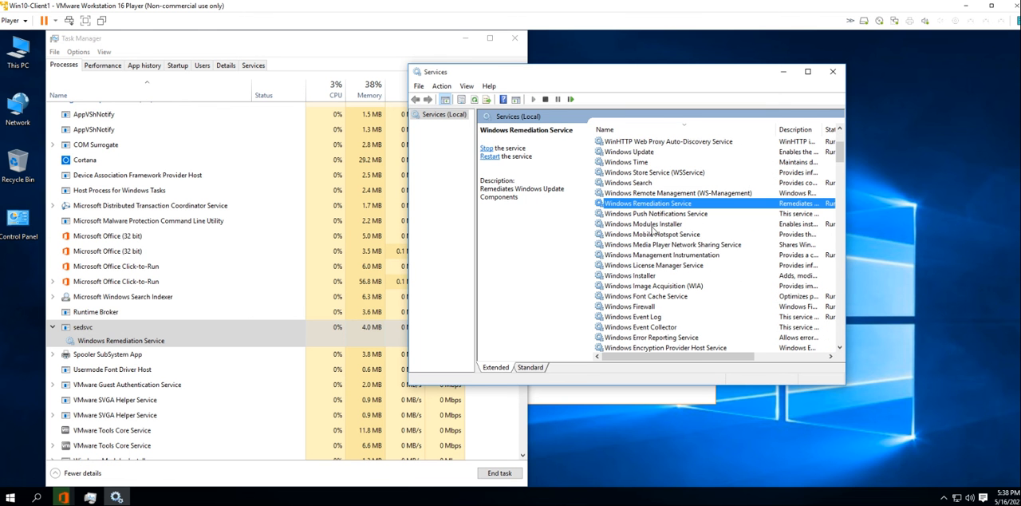
# Read the service descriptions in the maximized Services window with a widened Description column, and restore the window beside Task Manager
pyautogui.click(807, 72)
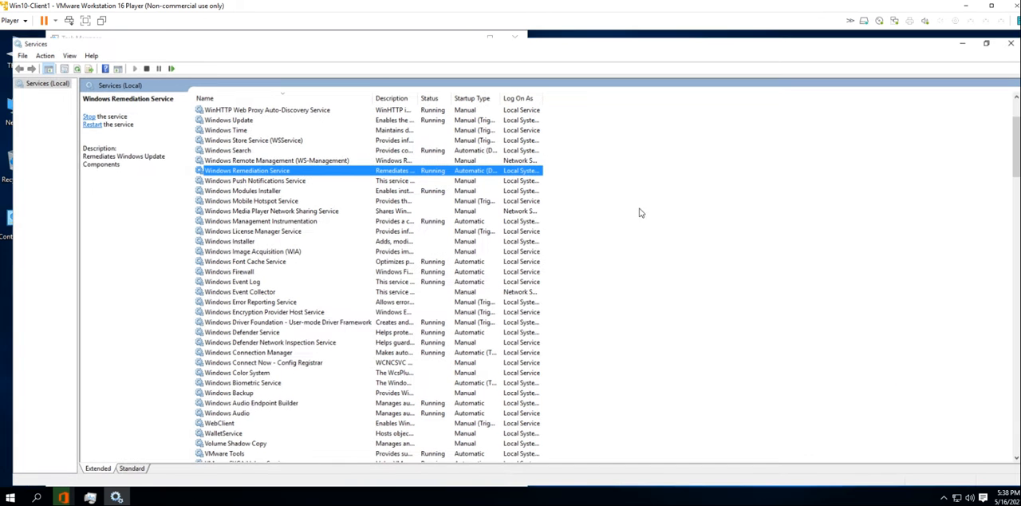
pyautogui.click(128, 471)
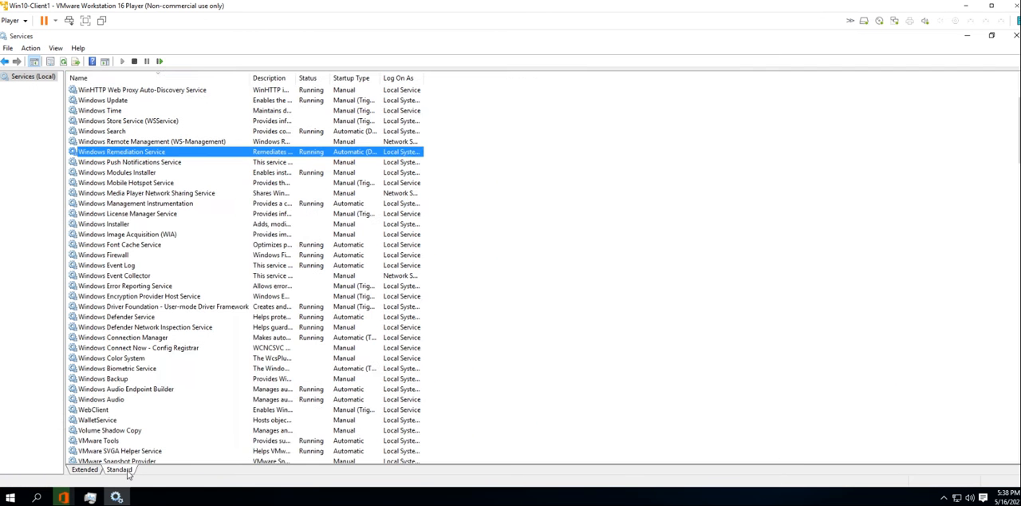
pyautogui.click(103, 470)
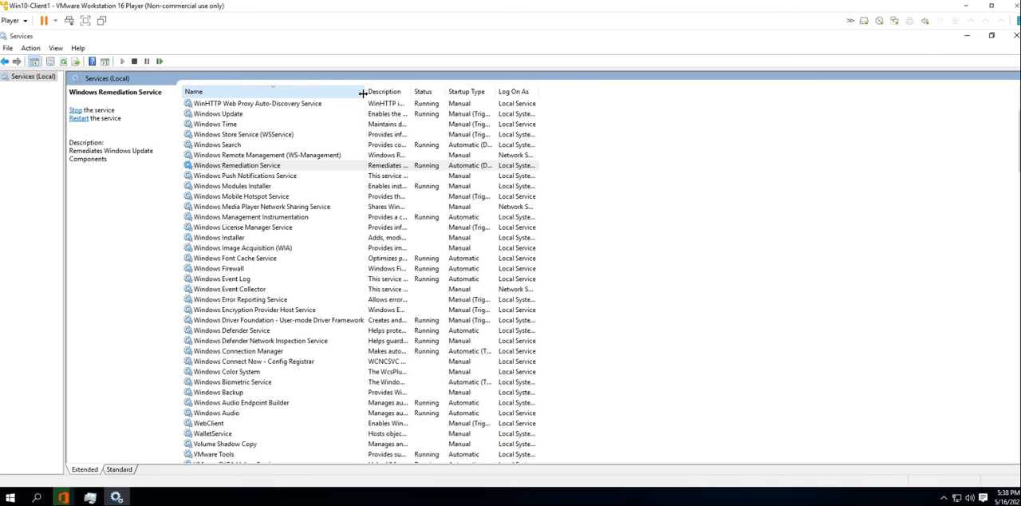
pyautogui.moveTo(365, 95); pyautogui.dragTo(764, 97)
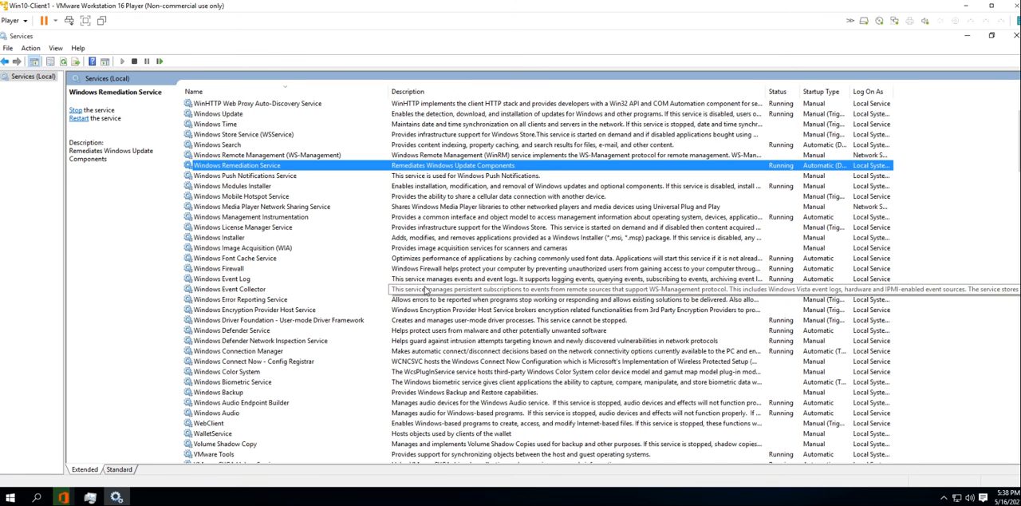
pyautogui.scroll(3, 381, 315)
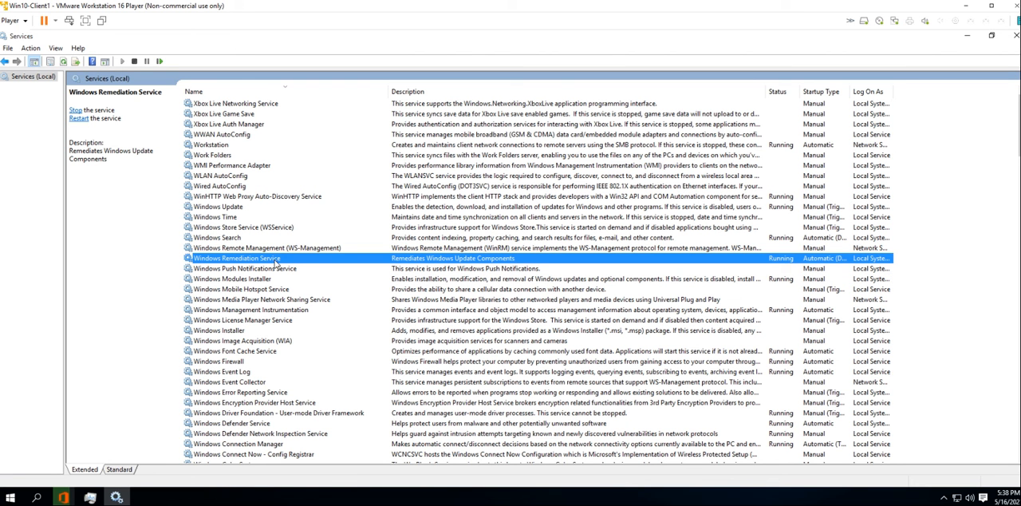
pyautogui.click(991, 36)
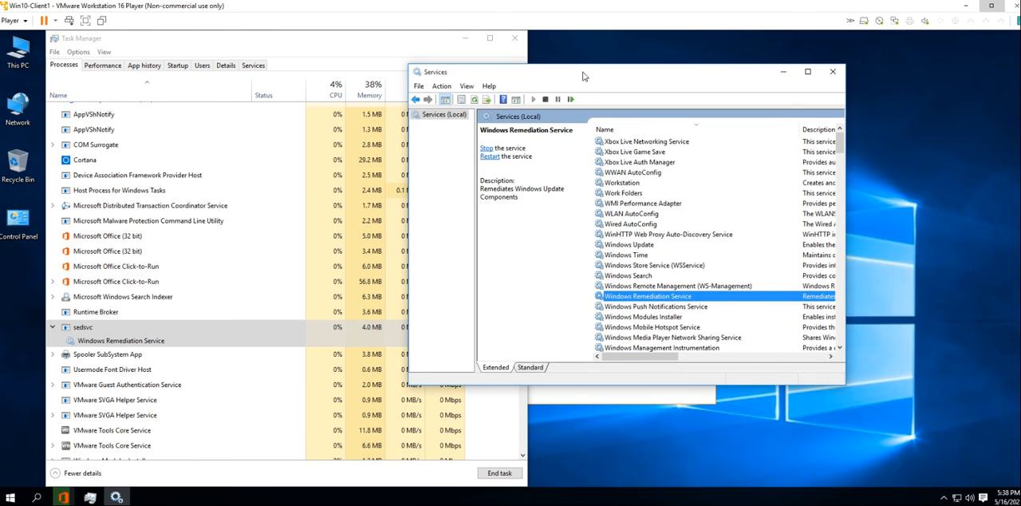
pyautogui.moveTo(583, 76); pyautogui.dragTo(670, 72)
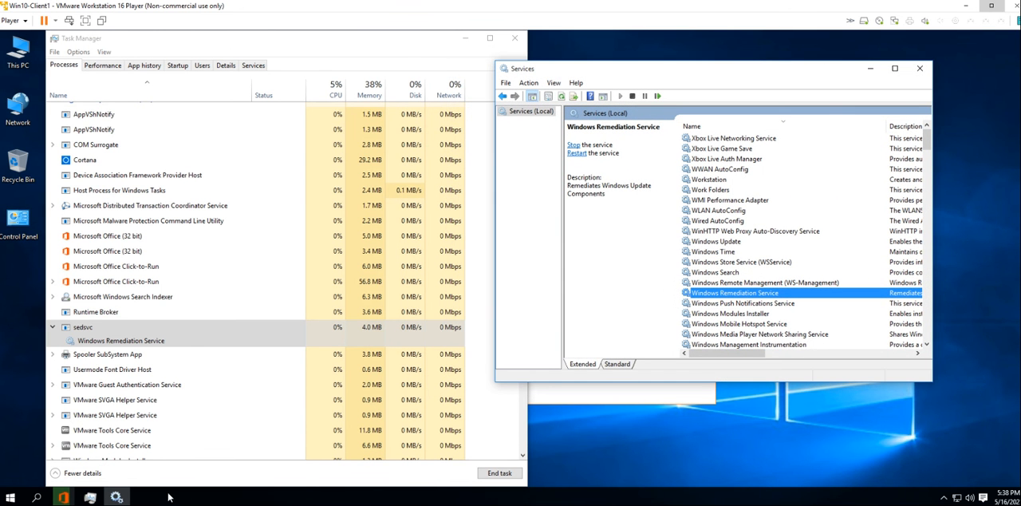
# Open Microsoft Edge and search the web for "windows remediation service"
pyautogui.click(11, 496)
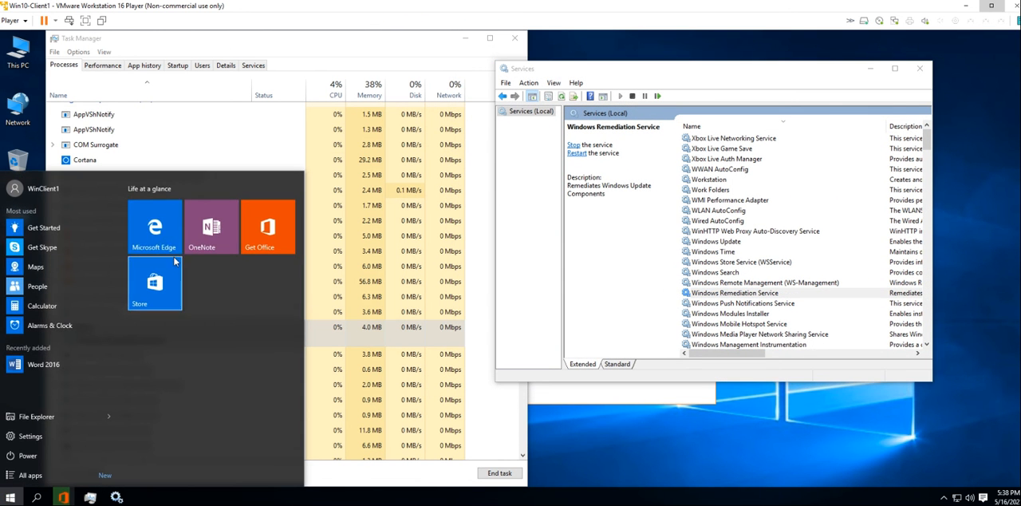
pyautogui.click(157, 240)
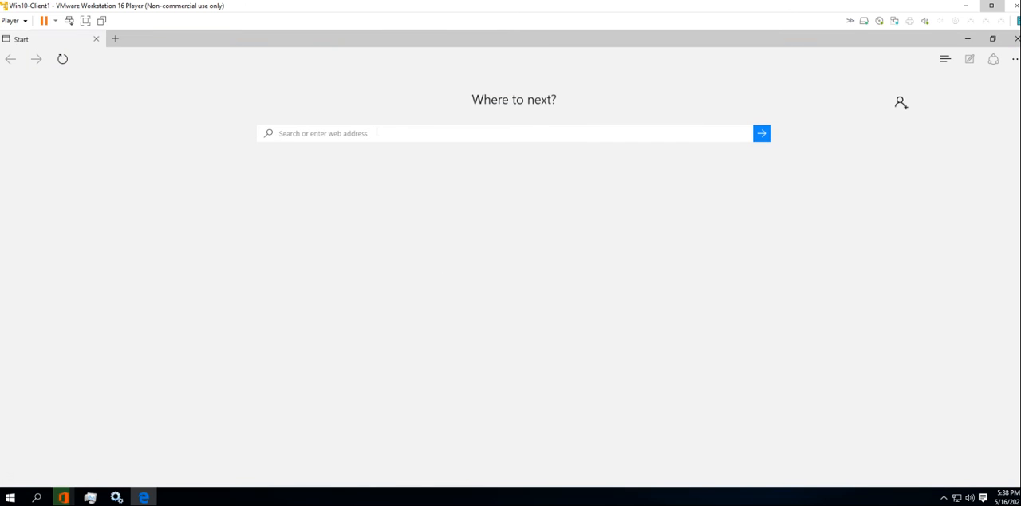
pyautogui.write('window')
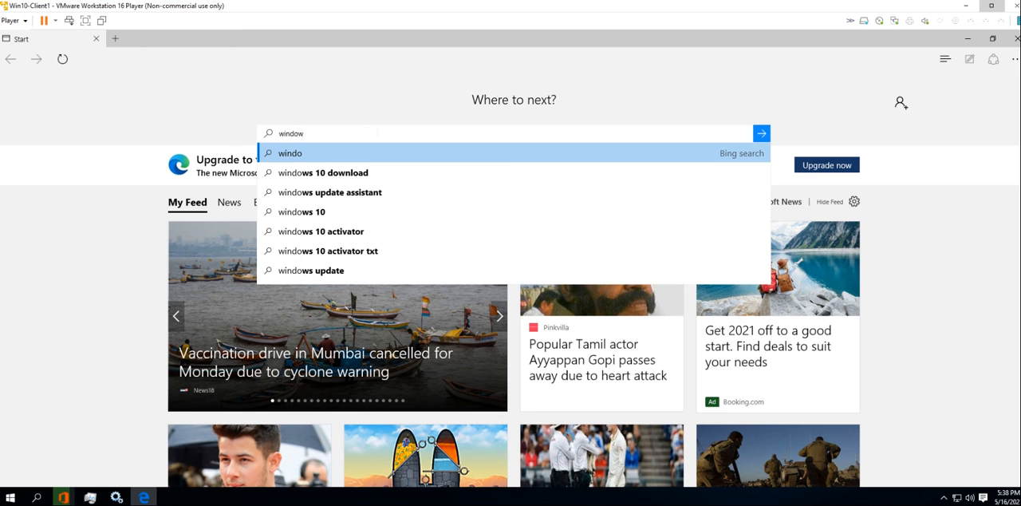
pyautogui.write('s remediation service')
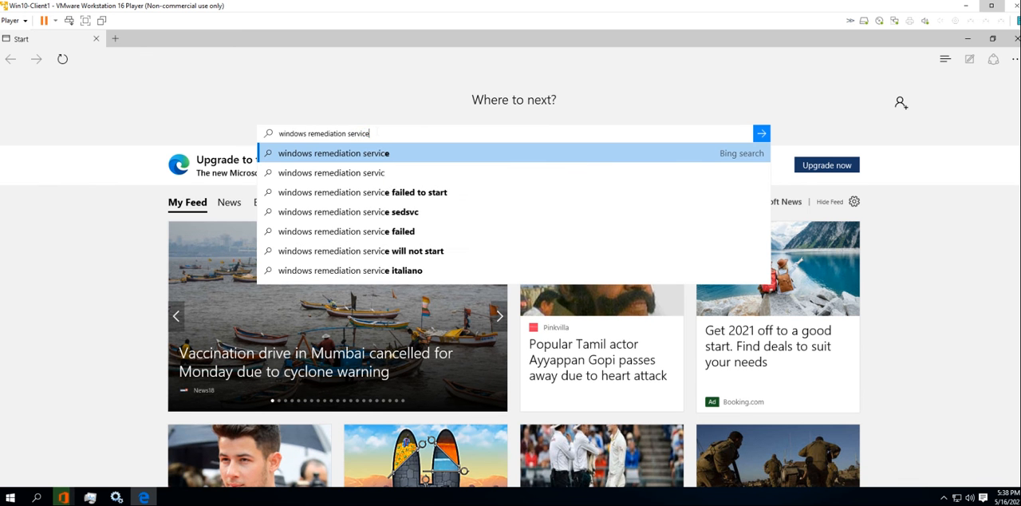
pyautogui.press('Return')
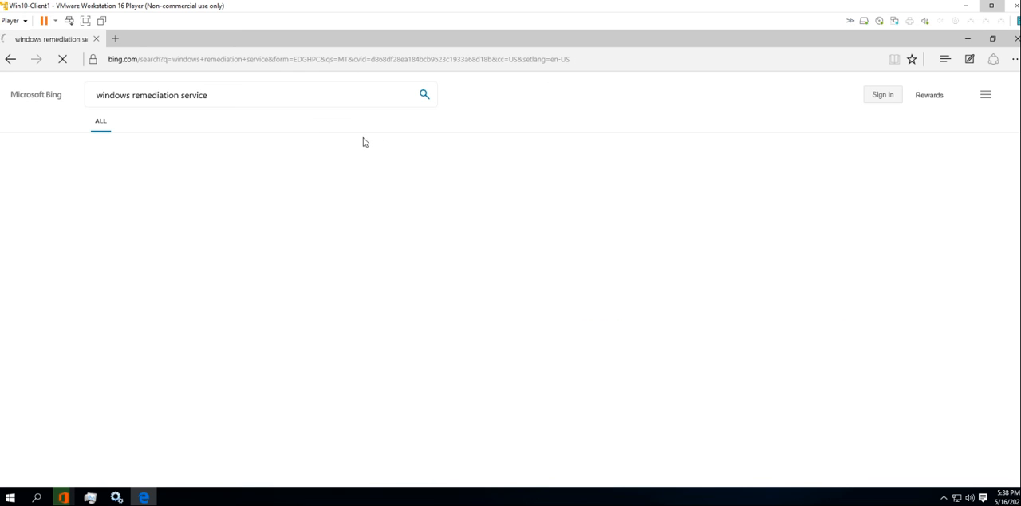
# Expand the "What is Windows Setup remediation?" question, highlight and read its answer, and restore the browser to a smaller window
pyautogui.scroll(-3, 249, 331)
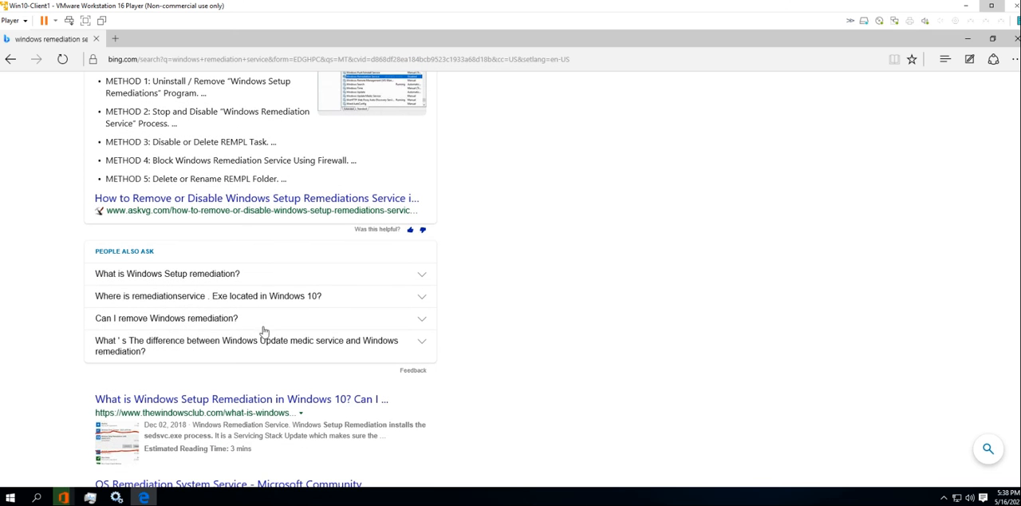
pyautogui.click(421, 279)
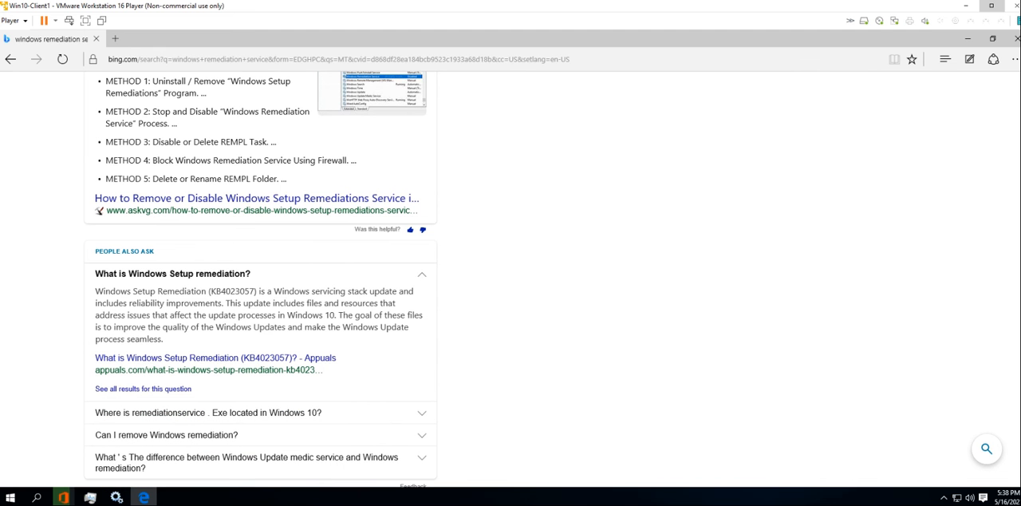
pyautogui.moveTo(274, 291); pyautogui.dragTo(233, 316)
pyautogui.click(232, 315)
pyautogui.moveTo(167, 344); pyautogui.dragTo(98, 295)
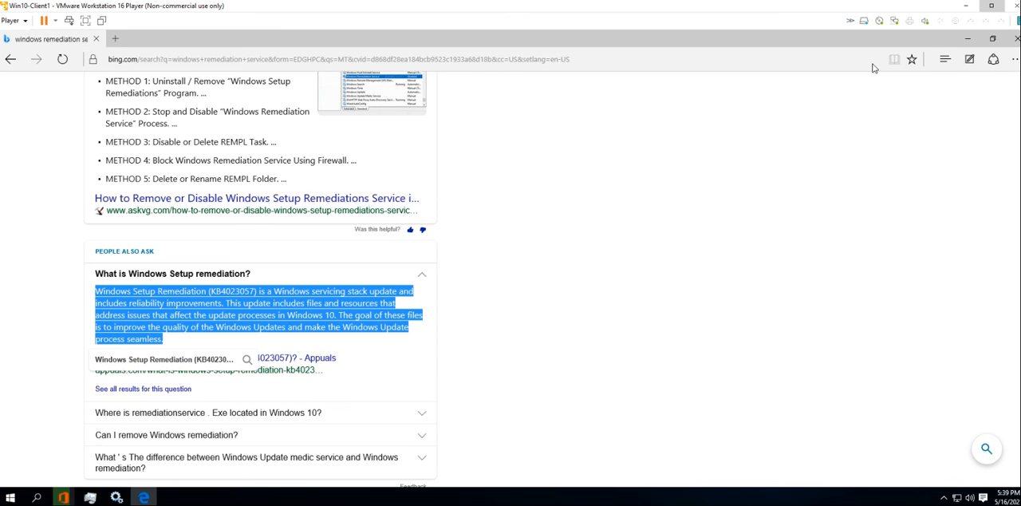
pyautogui.click(992, 39)
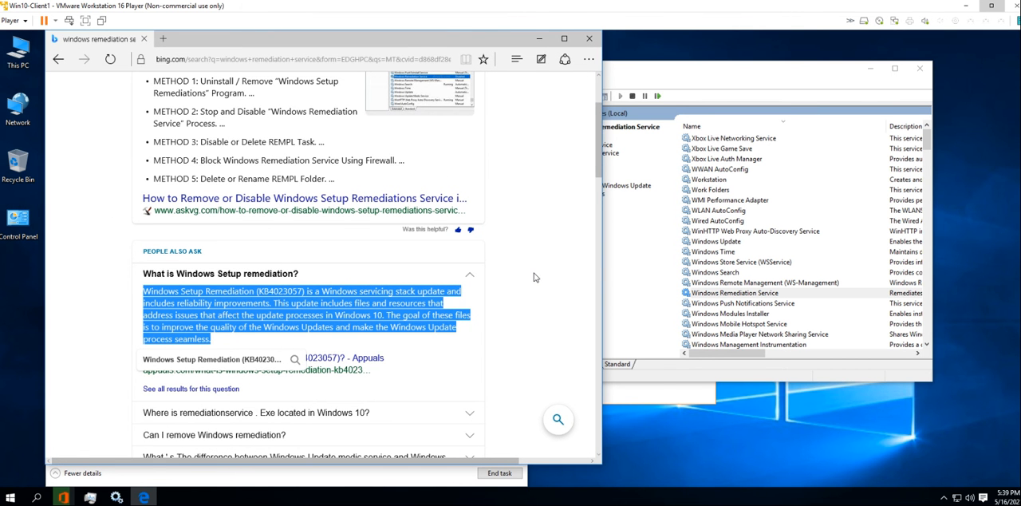
# Close the browser and Services windows, collapse sedsvc in Task Manager, and expand Spooler SubSystem App to select its Print Spooler service
pyautogui.click(589, 39)
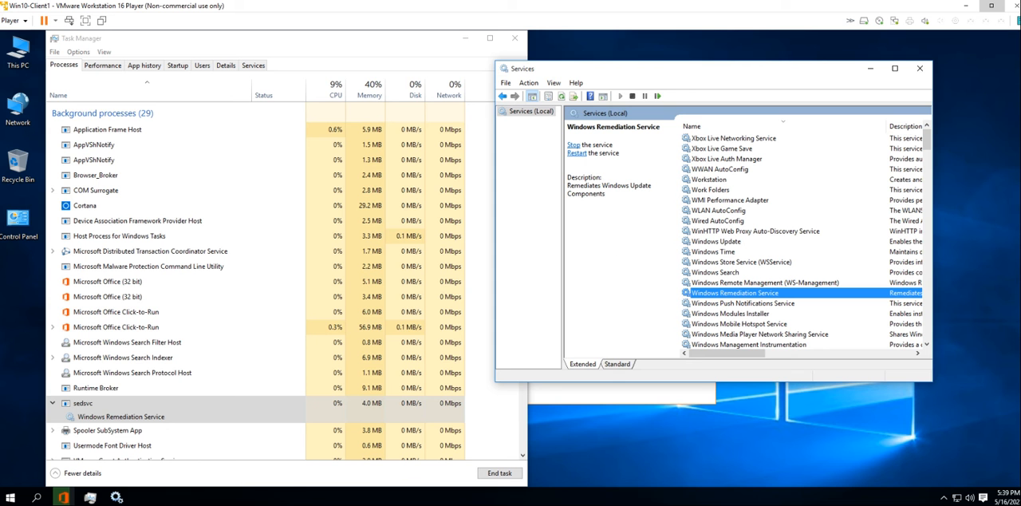
pyautogui.click(920, 68)
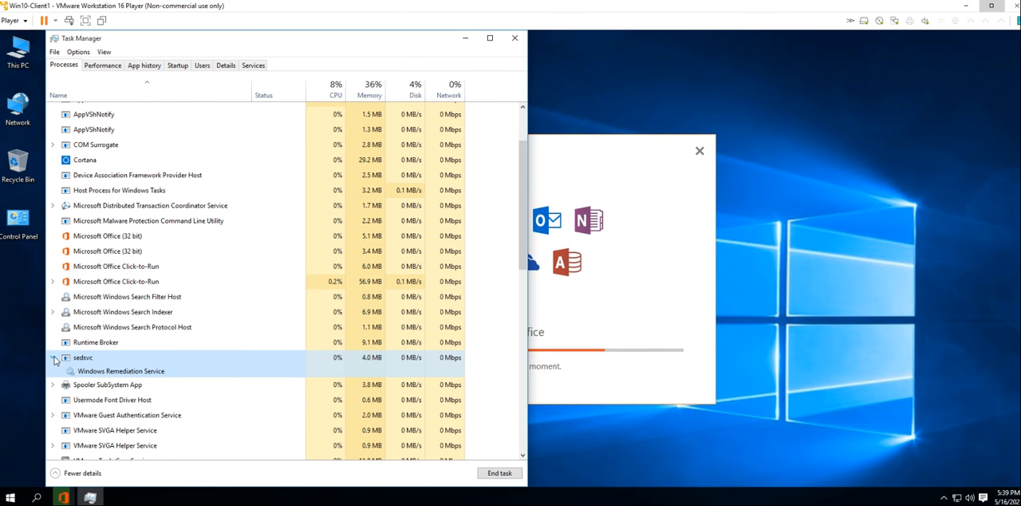
pyautogui.click(54, 358)
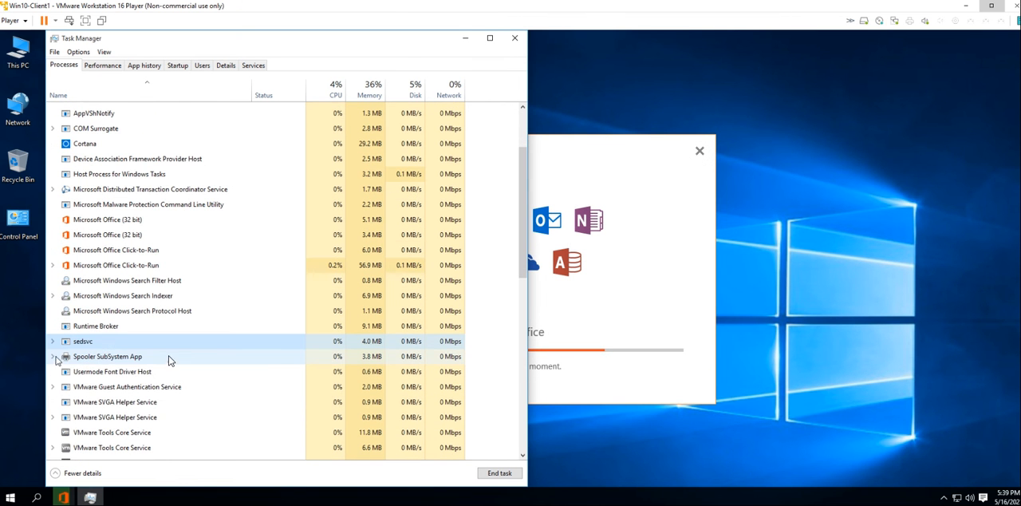
pyautogui.click(54, 356)
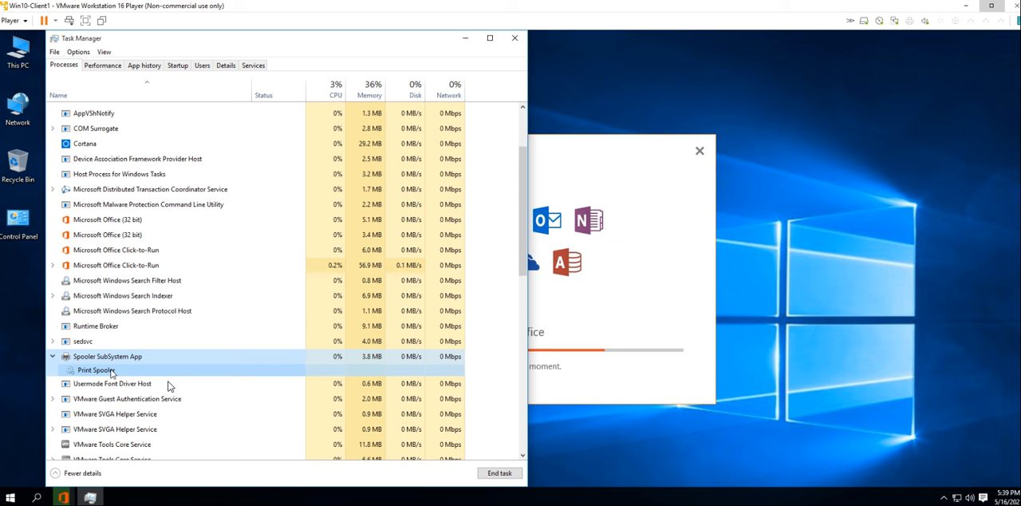
pyautogui.click(114, 371)
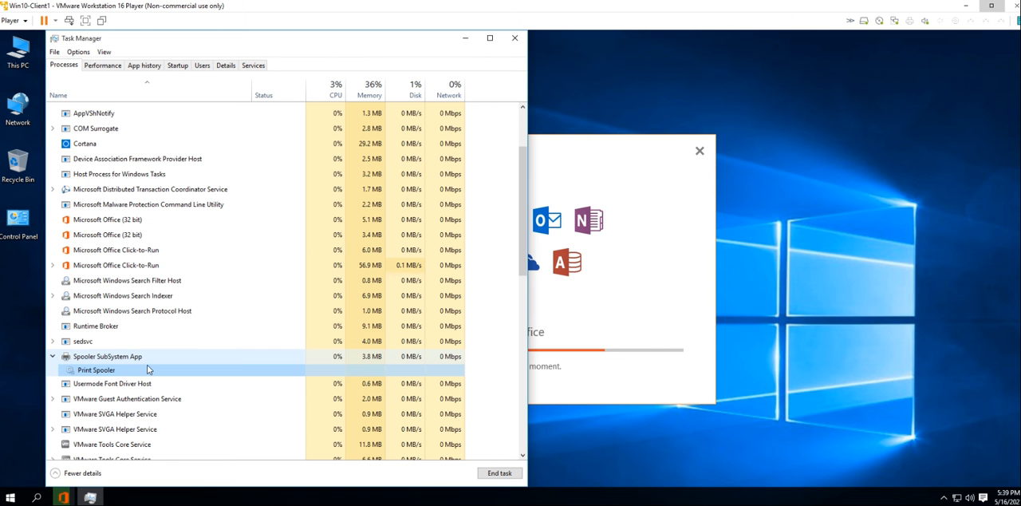
# Reopen the Services console with services.msc and select the Print Spooler service in its list
pyautogui.press('super+r')
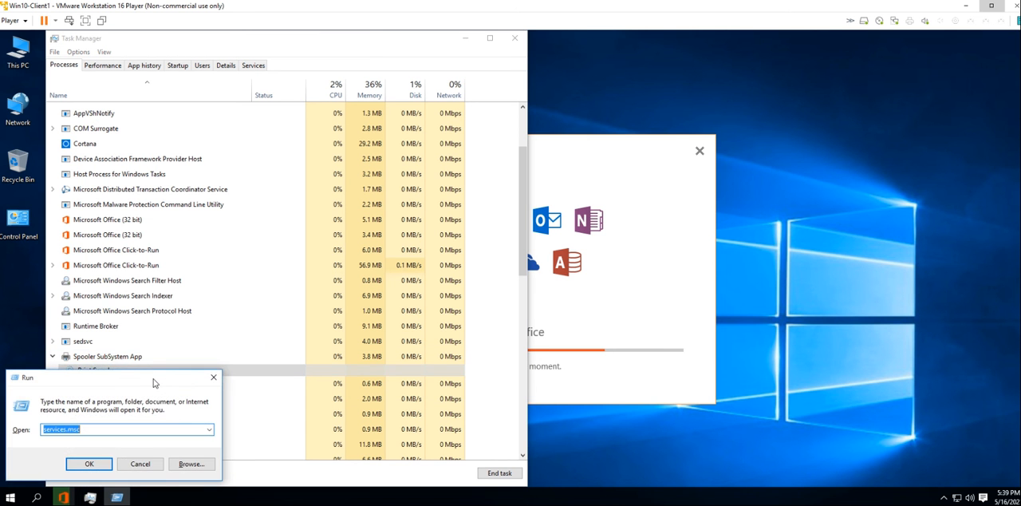
pyautogui.press('Return')
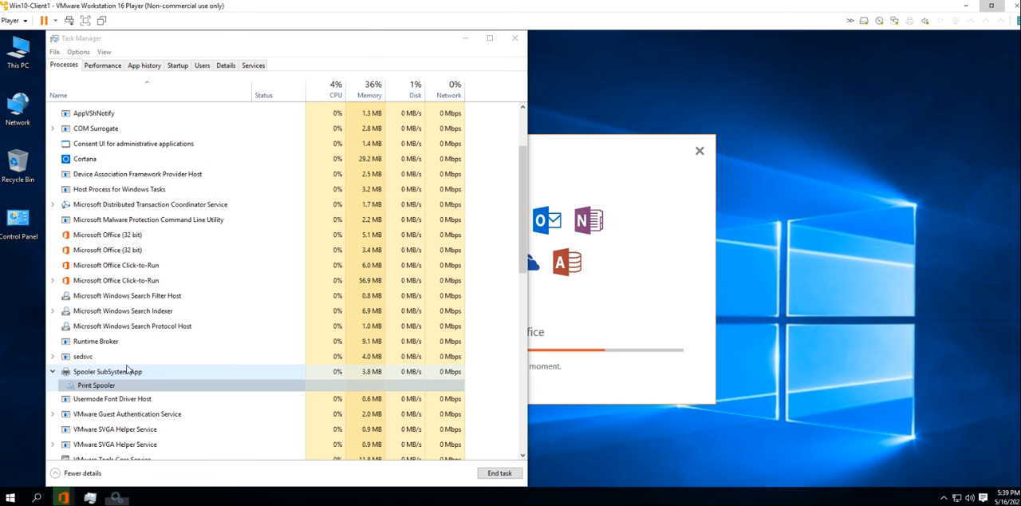
pyautogui.click(764, 247)
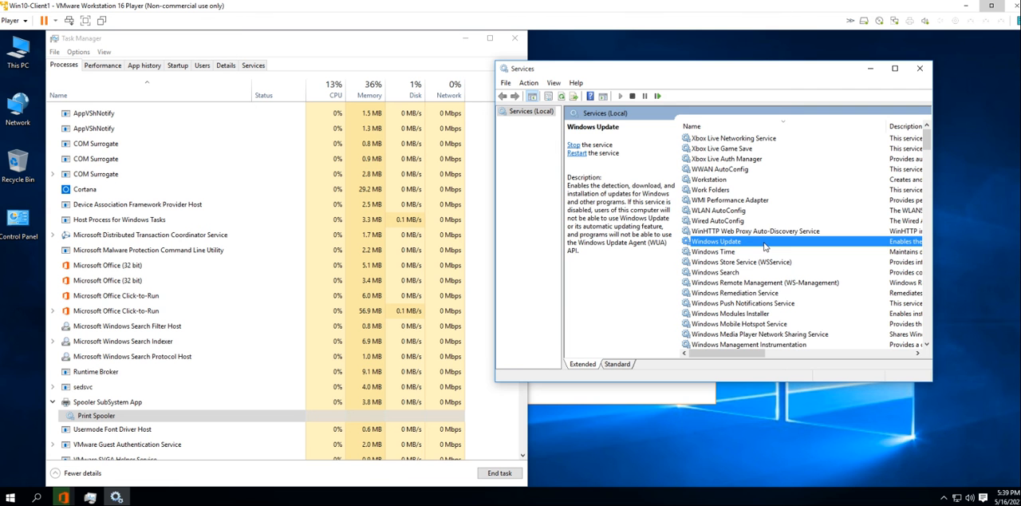
pyautogui.write('sp')
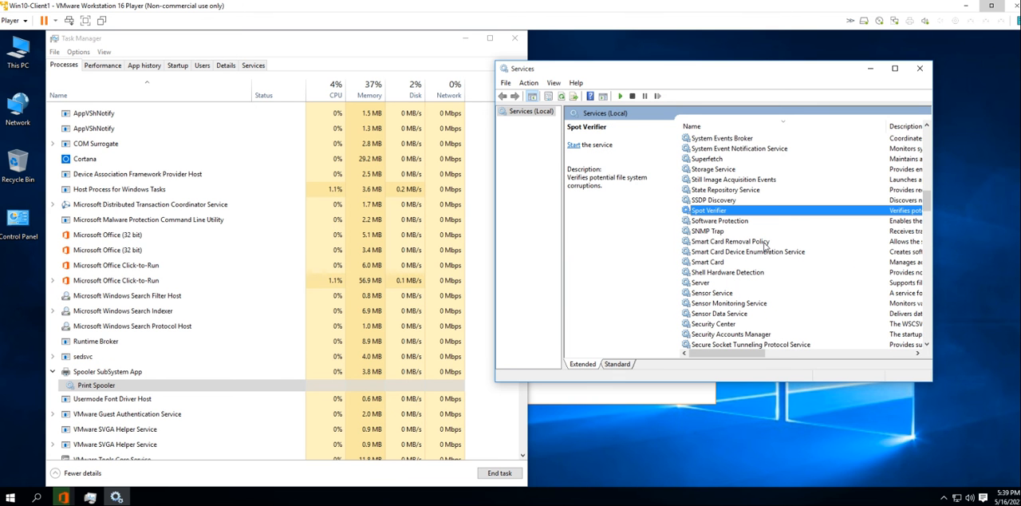
pyautogui.write('pri')
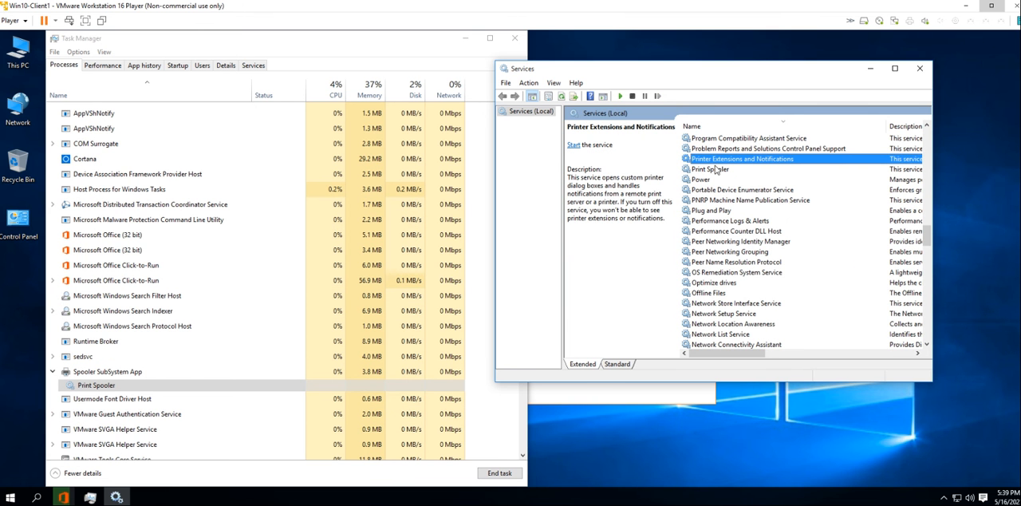
pyautogui.click(715, 169)
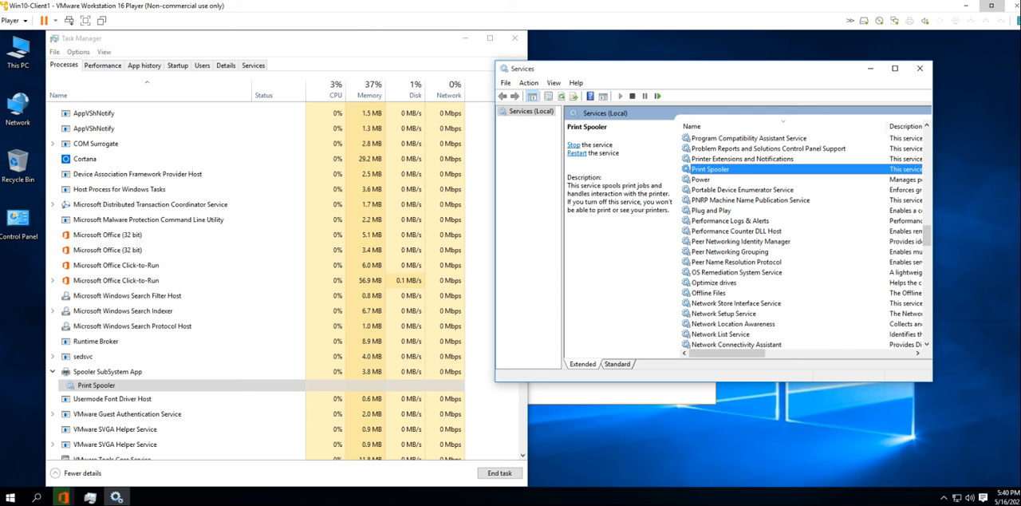
# Set the Print Spooler's startup type to Disabled in its properties, apply it, and stop the service
pyautogui.click(573, 146)
pyautogui.doubleClick(703, 169)
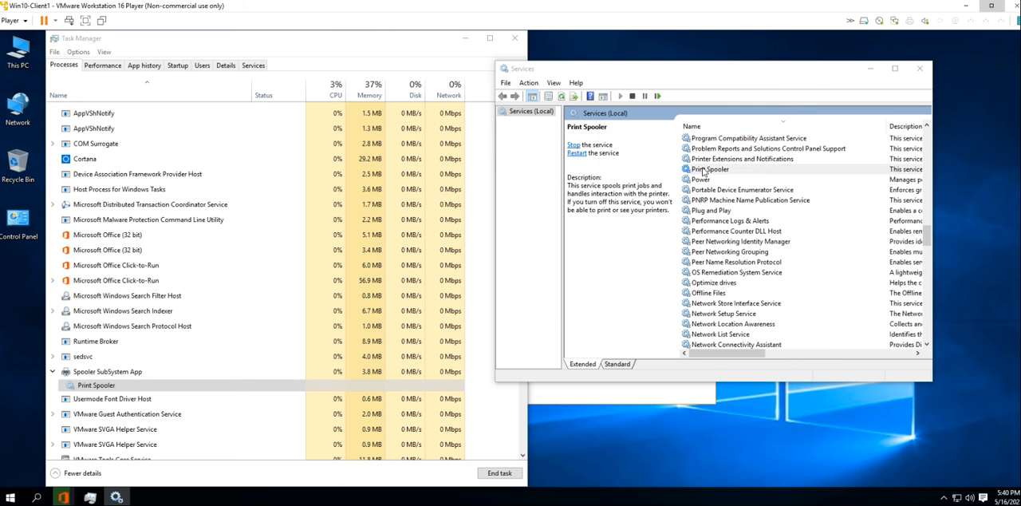
pyautogui.moveTo(729, 102); pyautogui.dragTo(478, 108)
pyautogui.click(503, 220)
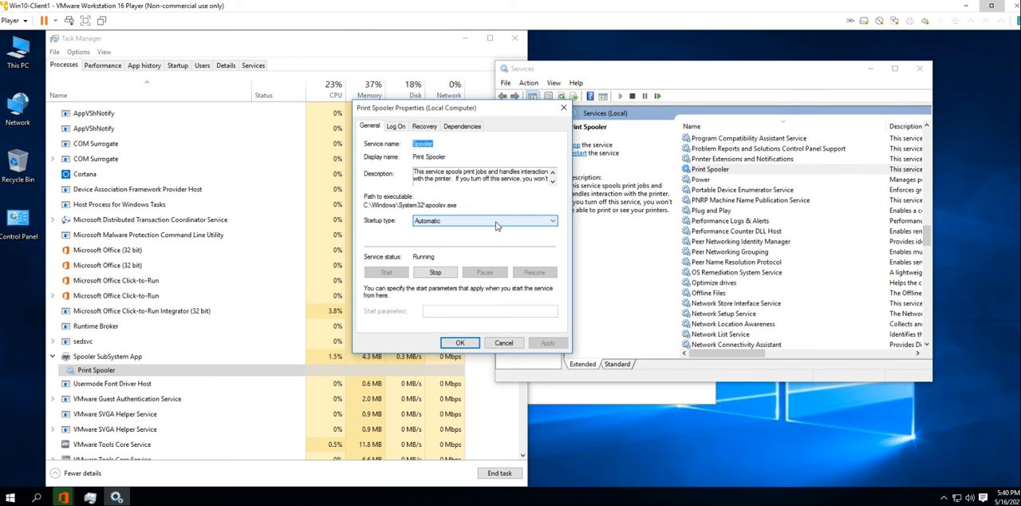
pyautogui.click(496, 225)
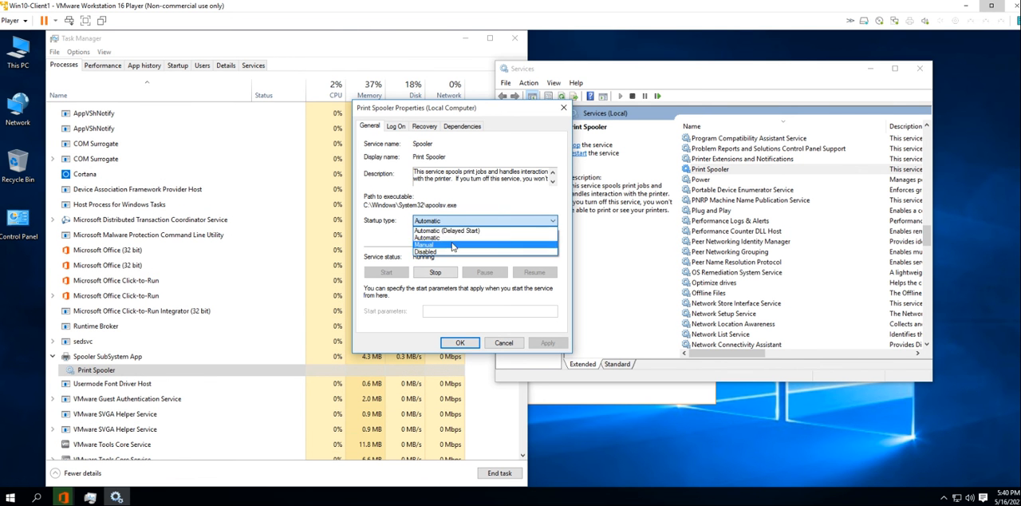
pyautogui.click(449, 255)
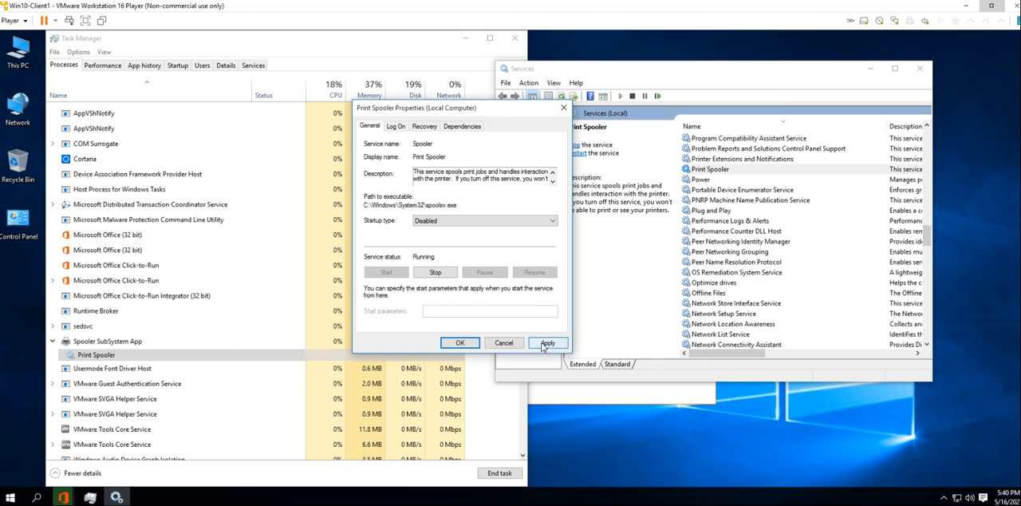
pyautogui.click(545, 342)
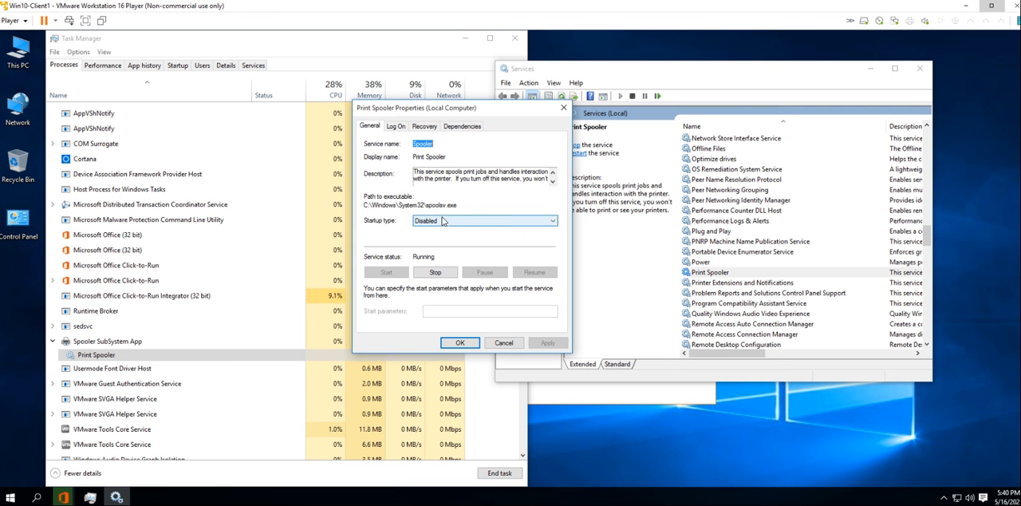
pyautogui.click(435, 272)
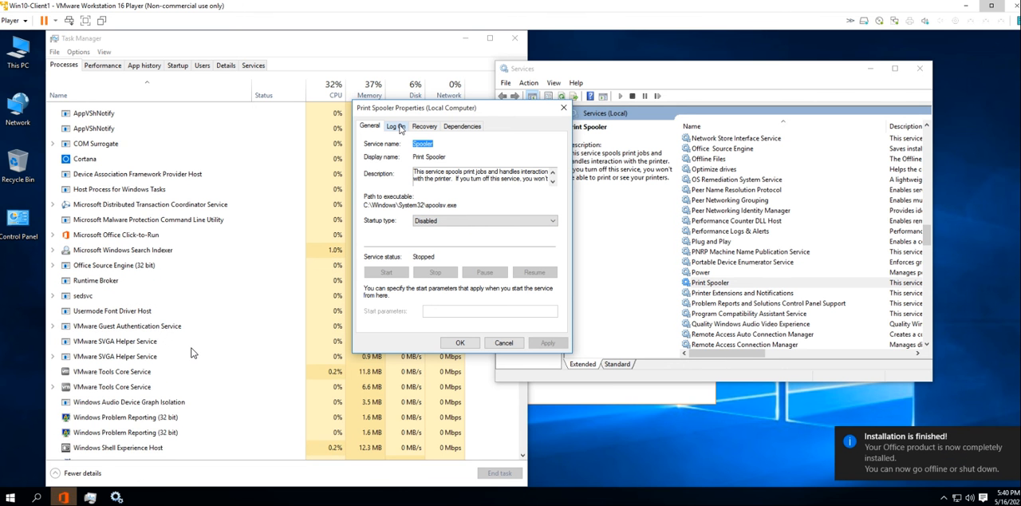
pyautogui.click(470, 343)
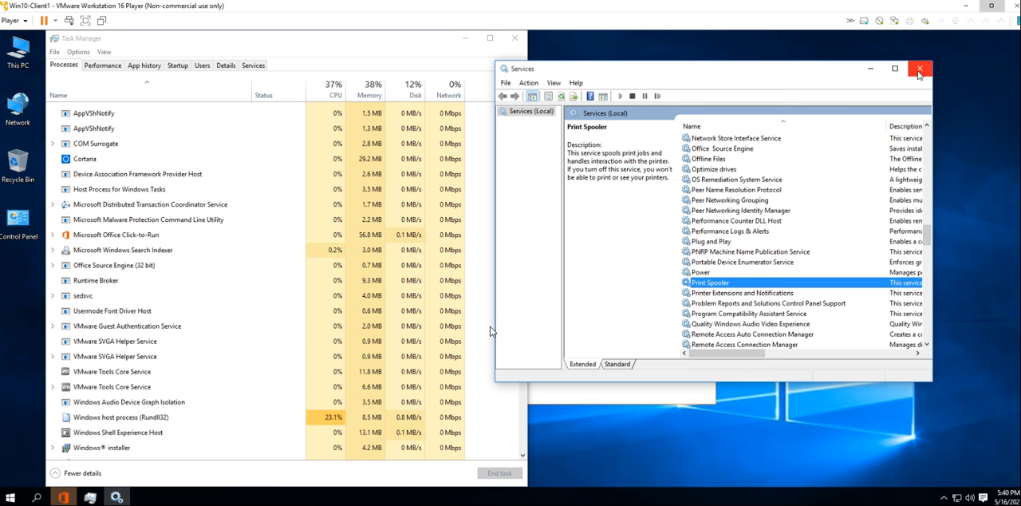
# Minimize the Services window, close Task Manager, and dismiss the completed Office installer
pyautogui.click(869, 69)
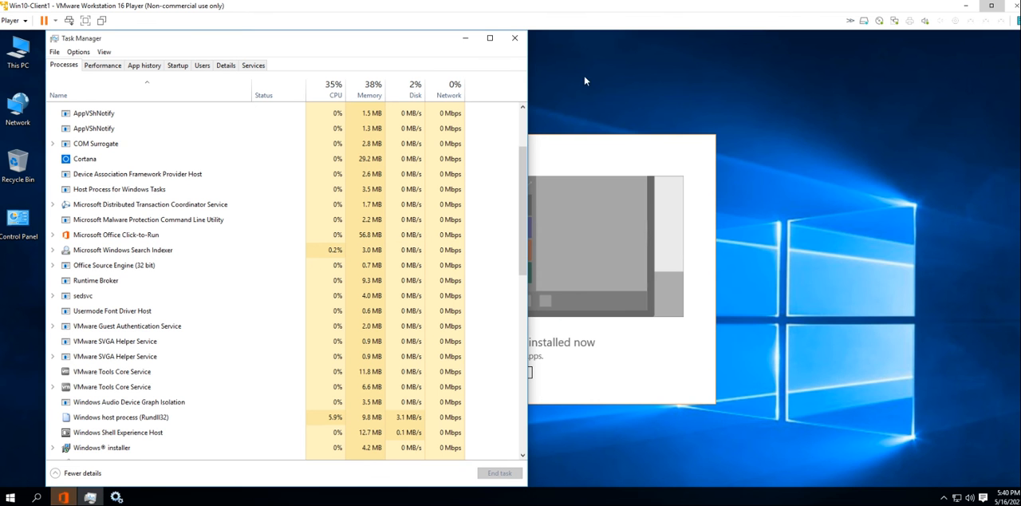
pyautogui.click(515, 38)
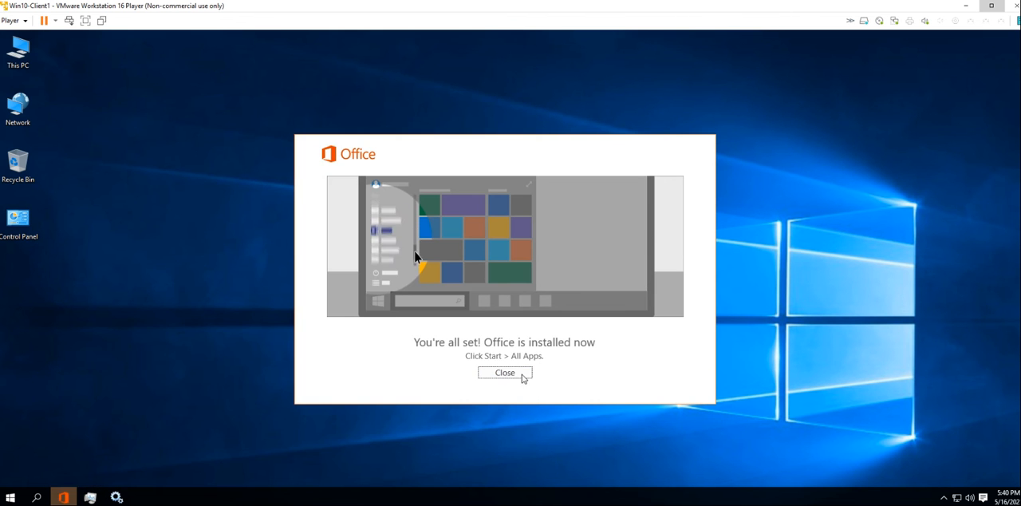
pyautogui.click(520, 373)
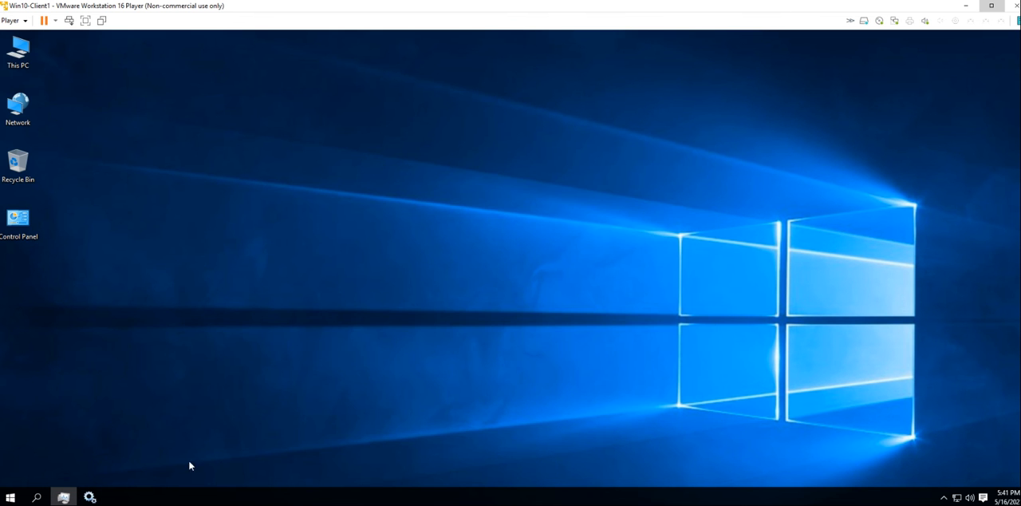
# Pin Word 2016, PowerPoint 2016 and Outlook 2016 to Start from the recently added apps
pyautogui.click(10, 497)
pyautogui.rightClick(53, 365)
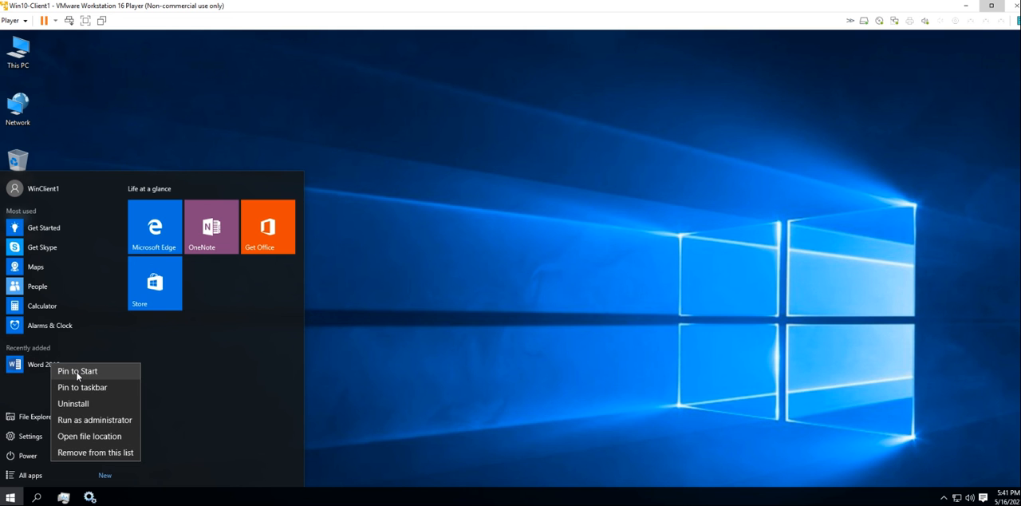
pyautogui.click(77, 372)
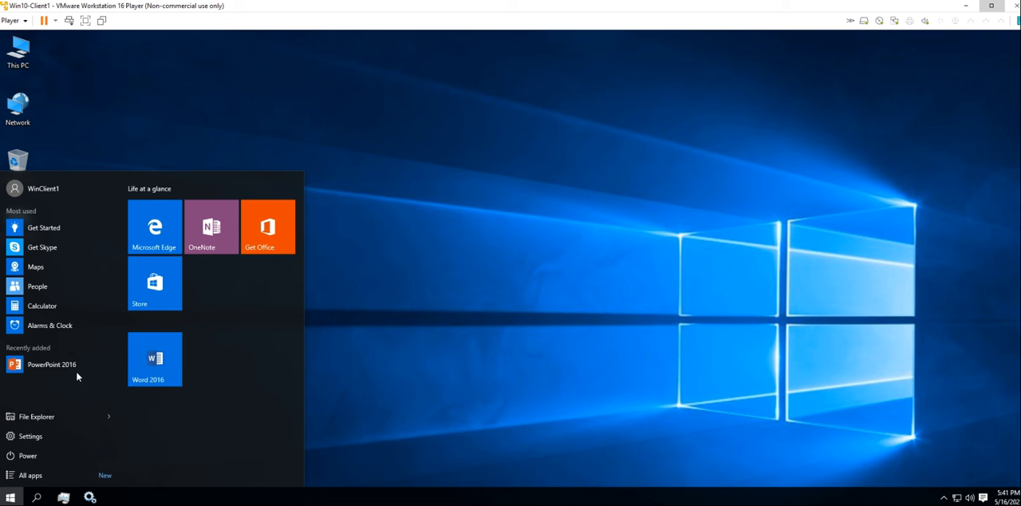
pyautogui.rightClick(67, 366)
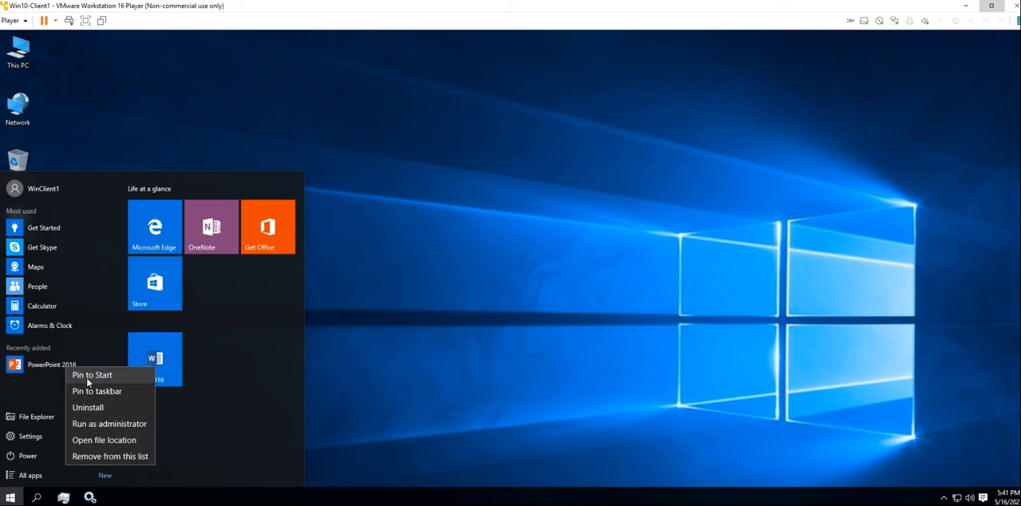
pyautogui.click(90, 375)
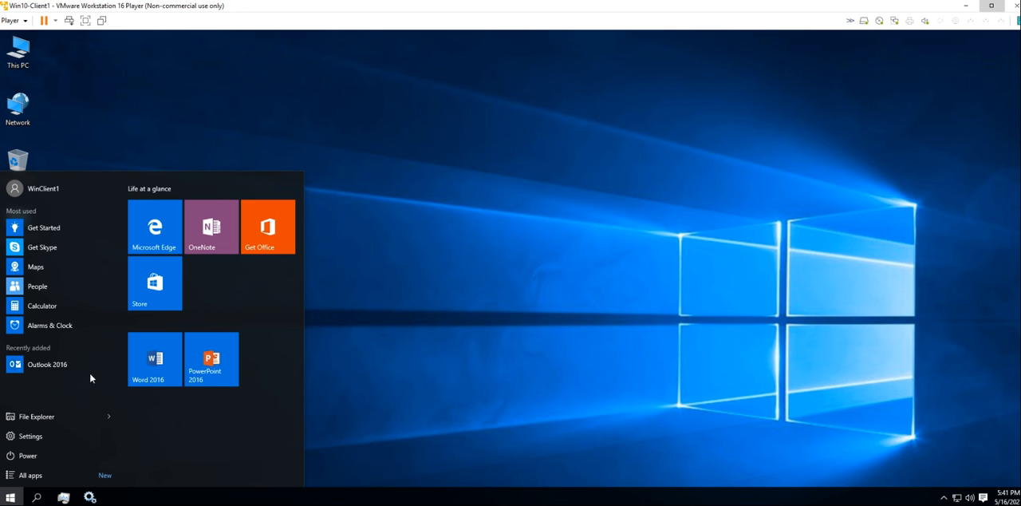
pyautogui.rightClick(62, 364)
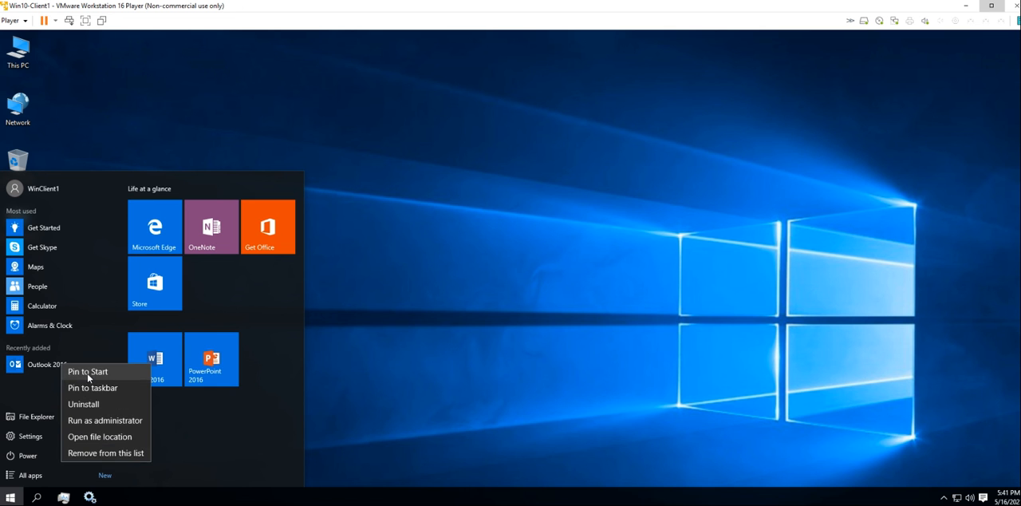
pyautogui.click(88, 375)
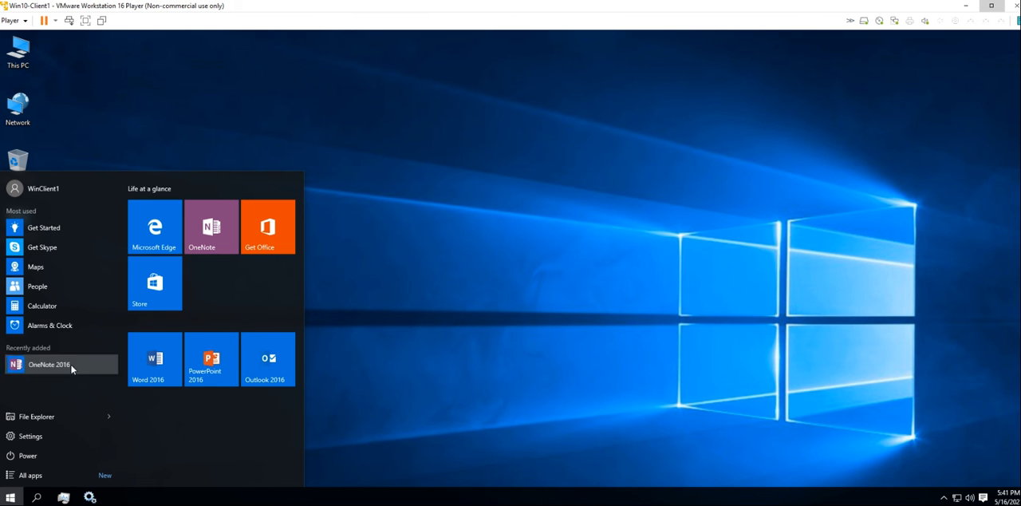
# Pin OneNote 2016, Publisher 2016 and Access 2016 to Start from the recently added apps
pyautogui.rightClick(71, 365)
pyautogui.click(86, 372)
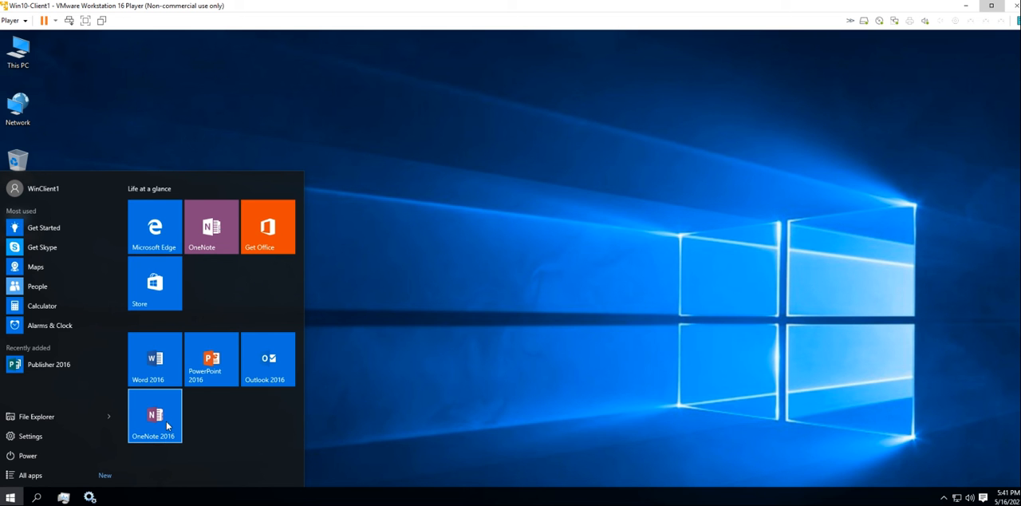
pyautogui.rightClick(59, 367)
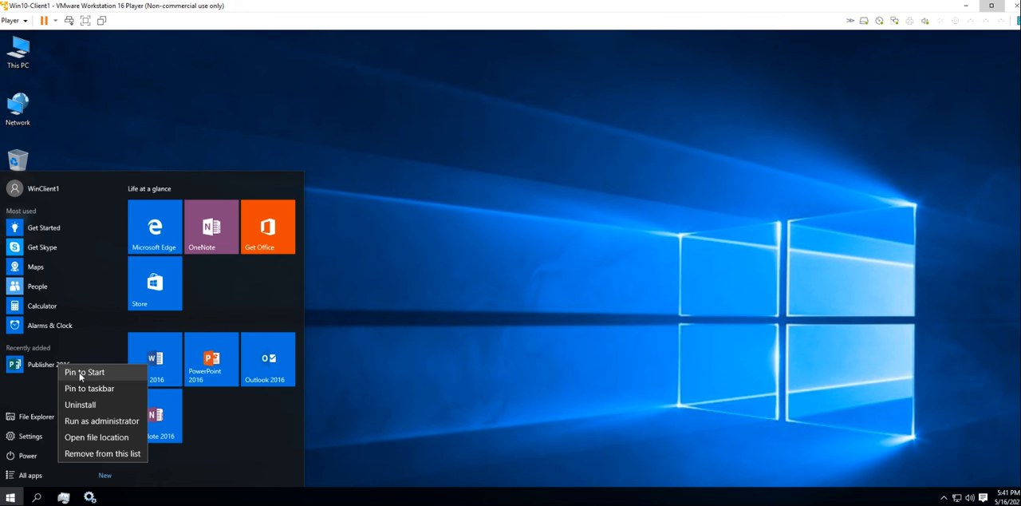
pyautogui.click(83, 372)
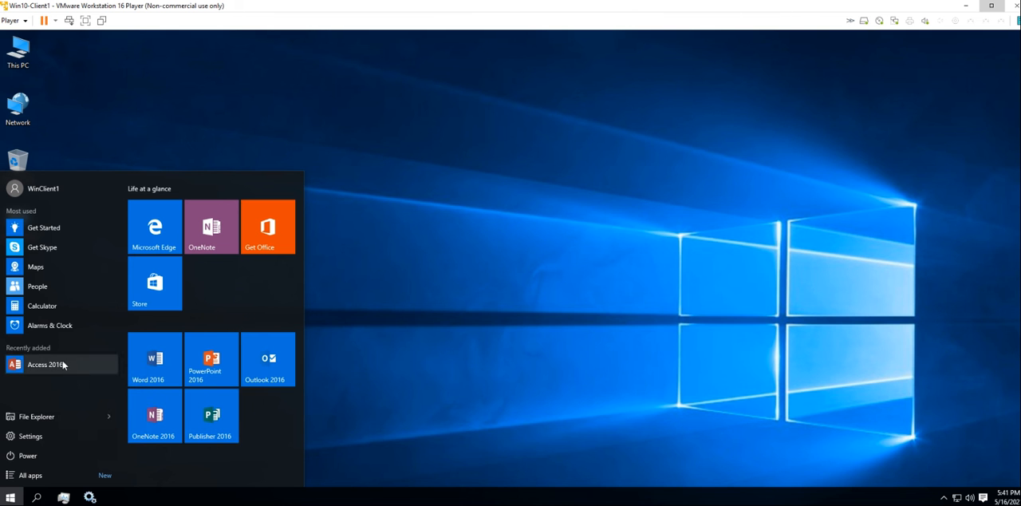
pyautogui.rightClick(63, 364)
pyautogui.click(82, 372)
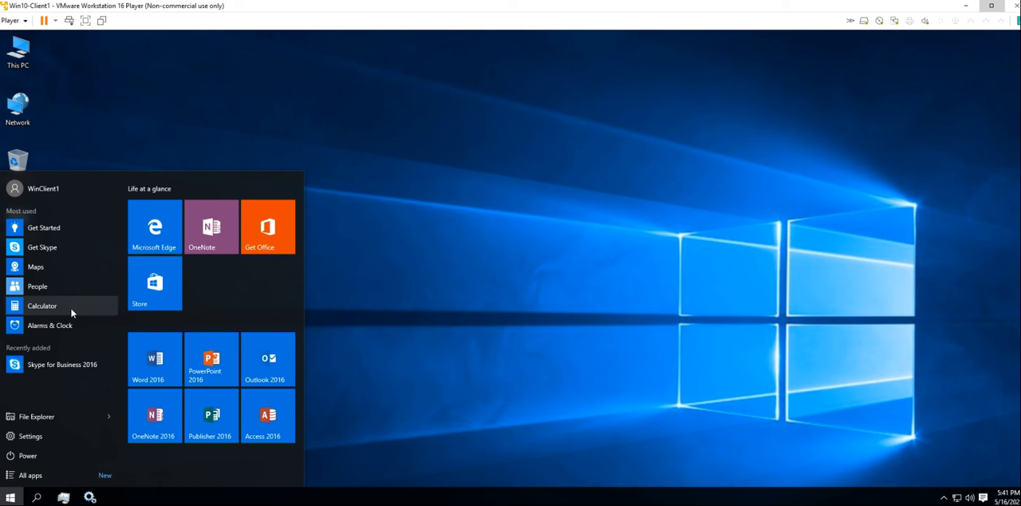
# Make the Start menu taller and wide enough for the Office tiles to sit beside the Life at a glance group
pyautogui.click(110, 416)
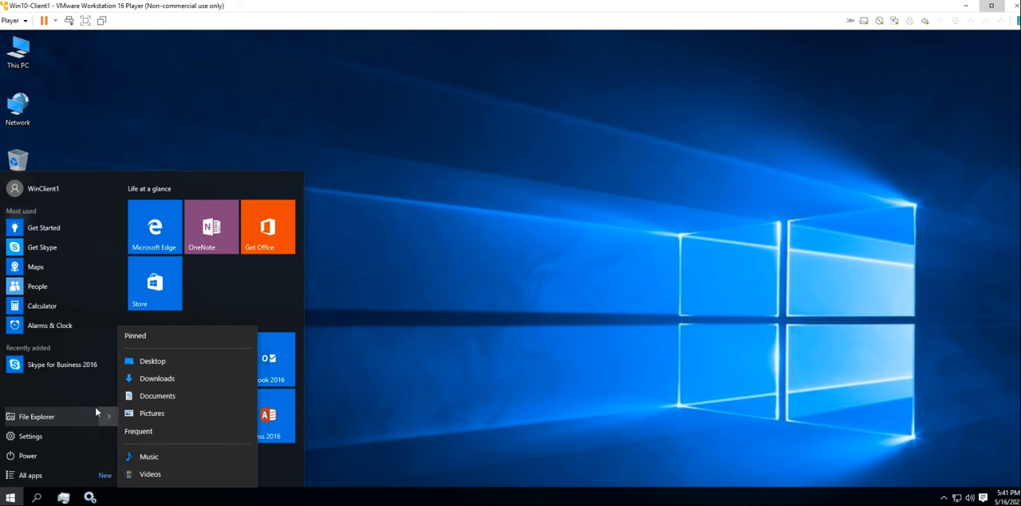
pyautogui.click(231, 282)
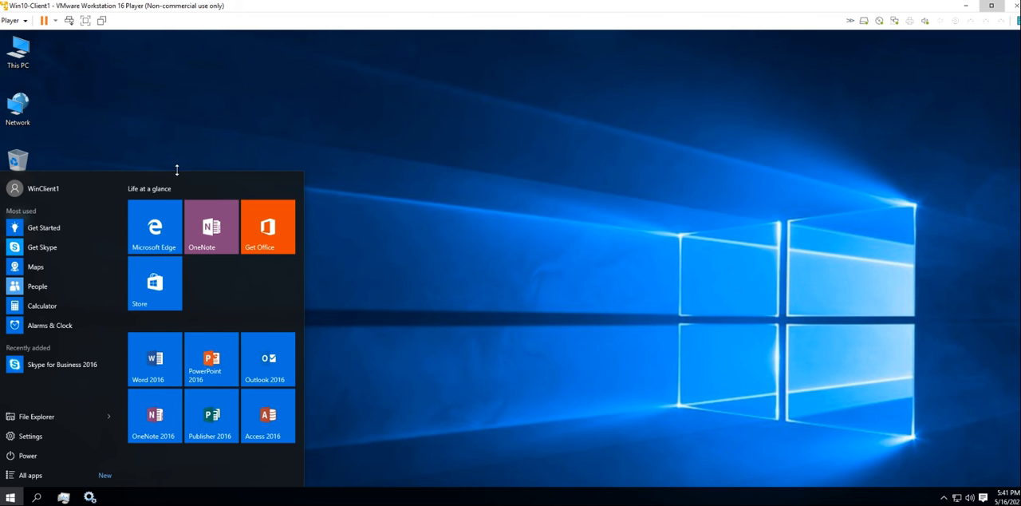
pyautogui.moveTo(177, 169); pyautogui.dragTo(177, 68)
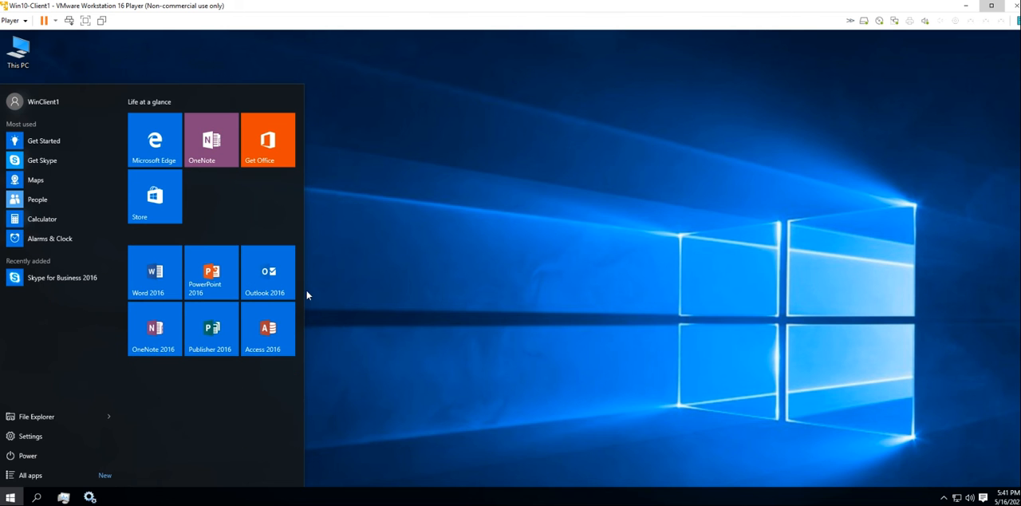
pyautogui.moveTo(304, 295); pyautogui.dragTo(406, 299)
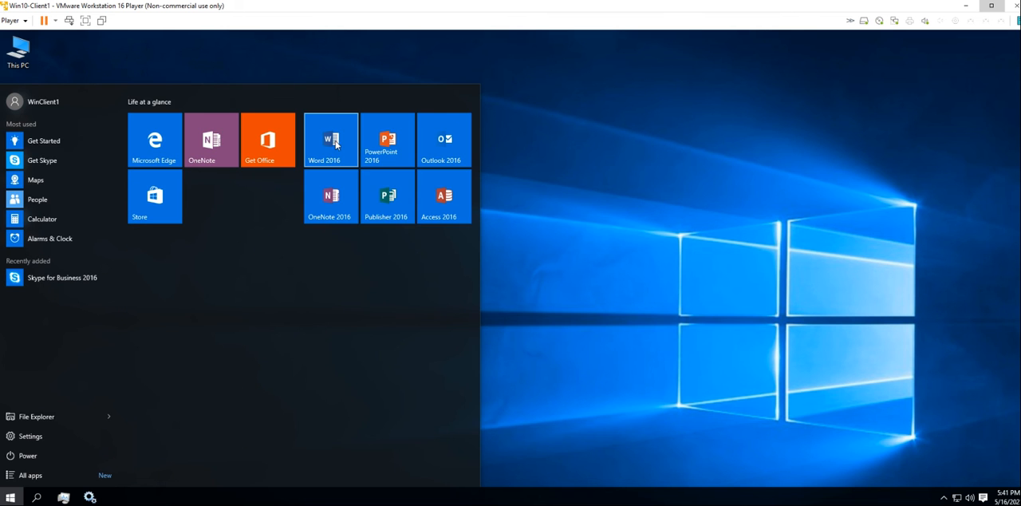
# Move the Word, OneNote, PowerPoint, Outlook, Publisher and Access 2016 tiles into the Life at a glance group
pyautogui.moveTo(323, 142); pyautogui.dragTo(196, 197)
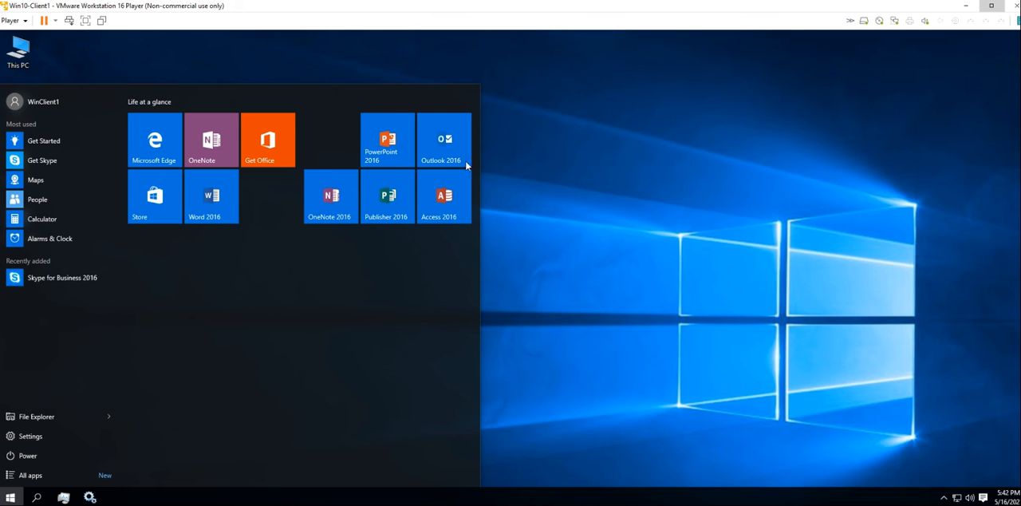
pyautogui.click(631, 236)
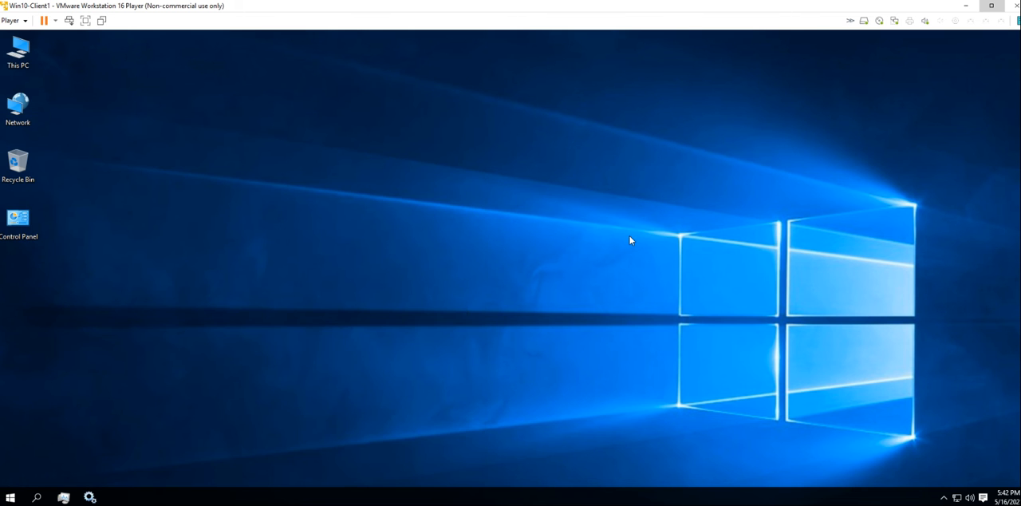
pyautogui.click(11, 497)
pyautogui.moveTo(346, 193); pyautogui.dragTo(293, 188)
pyautogui.moveTo(388, 137); pyautogui.dragTo(150, 239)
pyautogui.moveTo(438, 142); pyautogui.dragTo(200, 249)
pyautogui.moveTo(374, 143); pyautogui.dragTo(254, 263)
pyautogui.moveTo(444, 147); pyautogui.dragTo(159, 327)
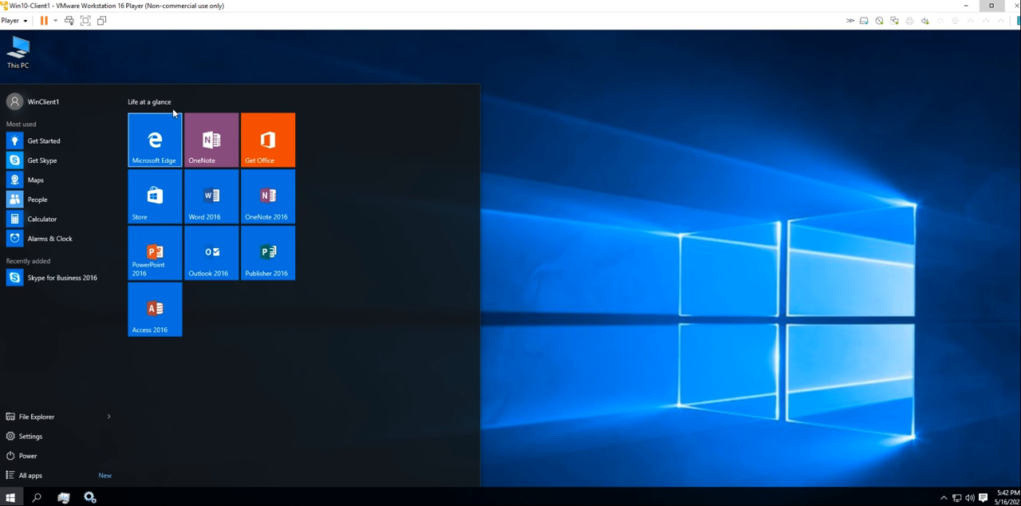
# Rename the Life at a glance tile group as MS Apps
pyautogui.click(192, 101)
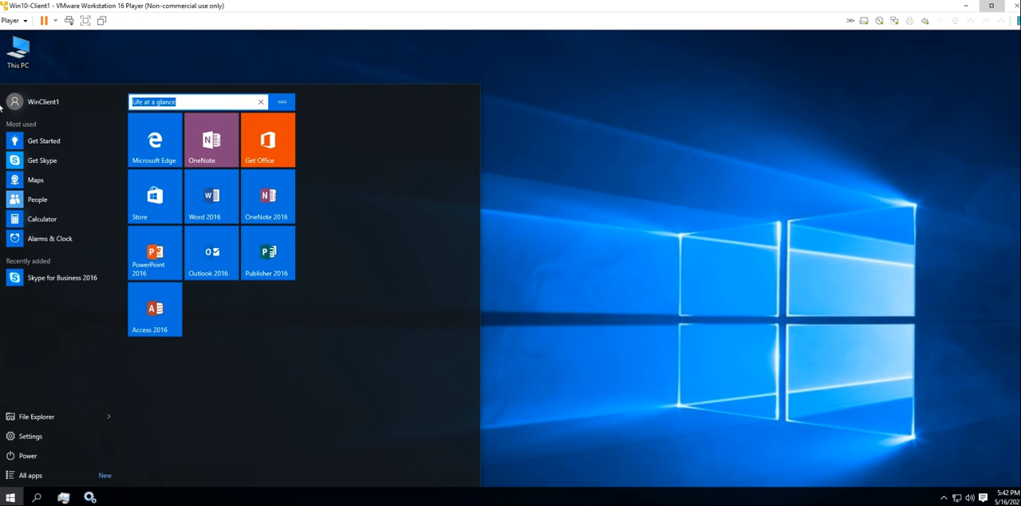
pyautogui.write('MS Apps')
pyautogui.click(351, 171)
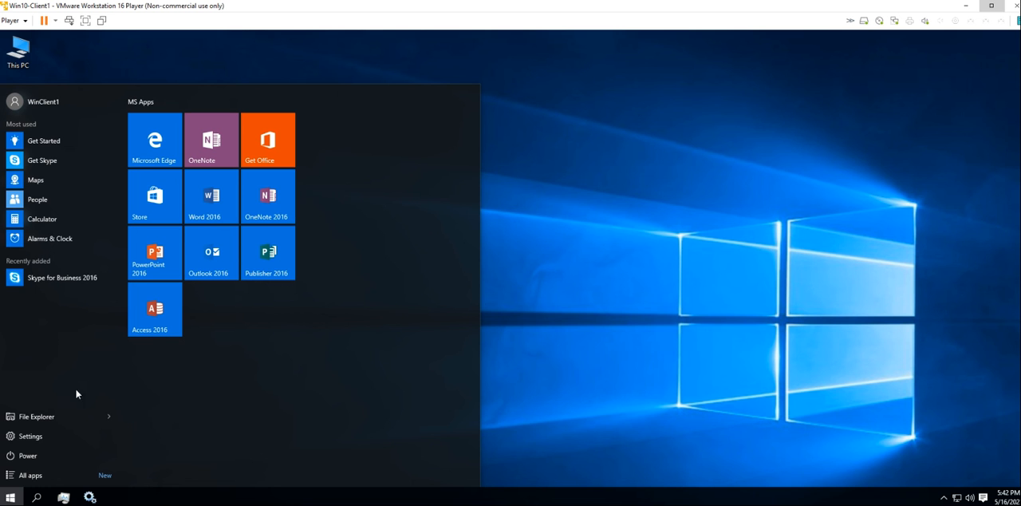
pyautogui.rightClick(10, 495)
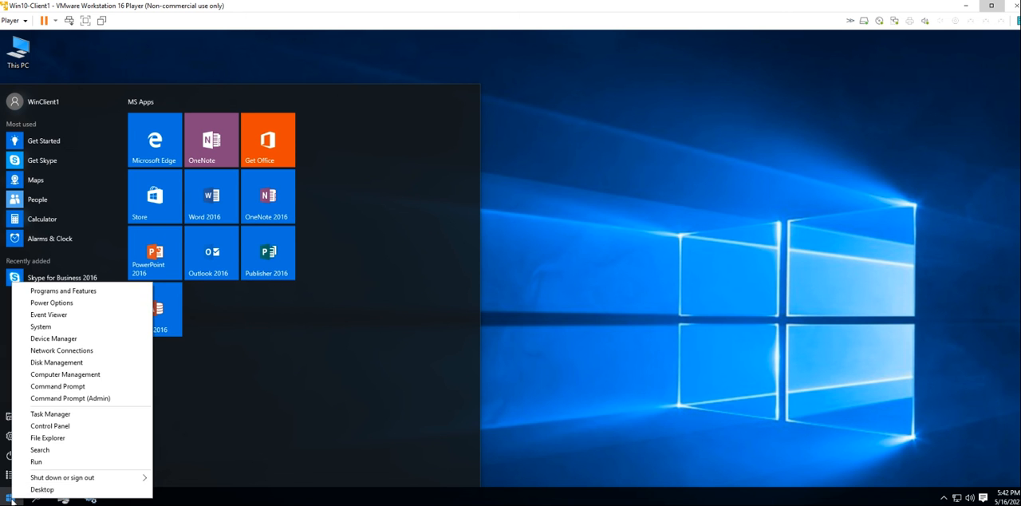
pyautogui.click(209, 378)
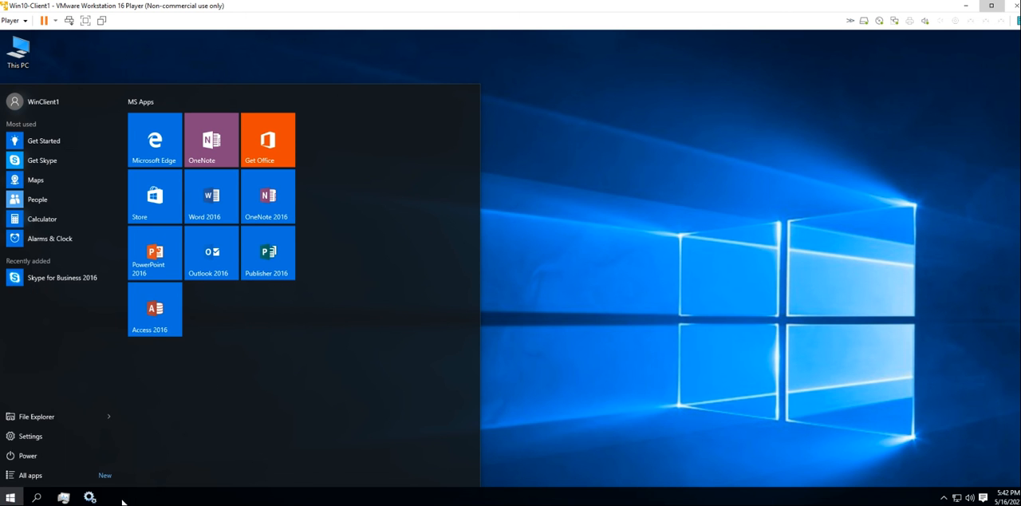
pyautogui.rightClick(10, 497)
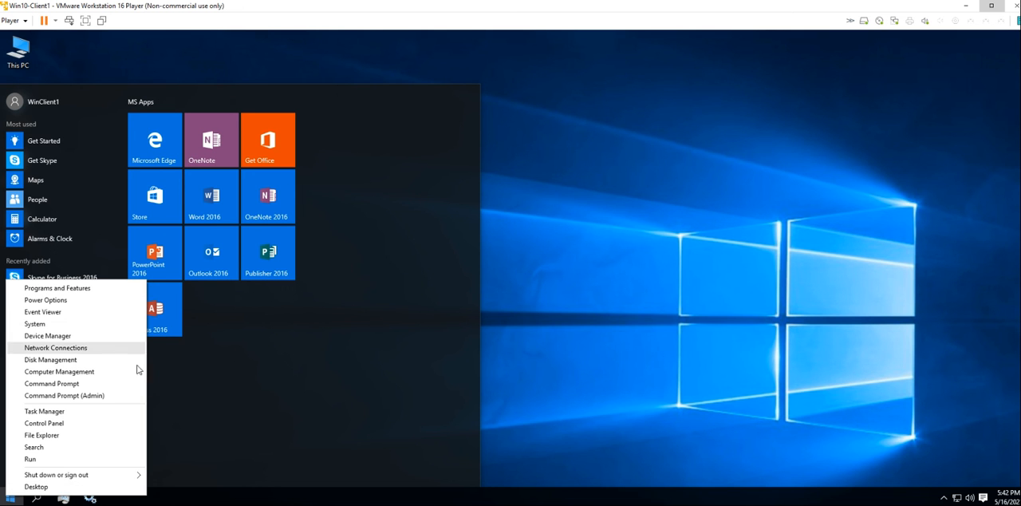
pyautogui.click(255, 375)
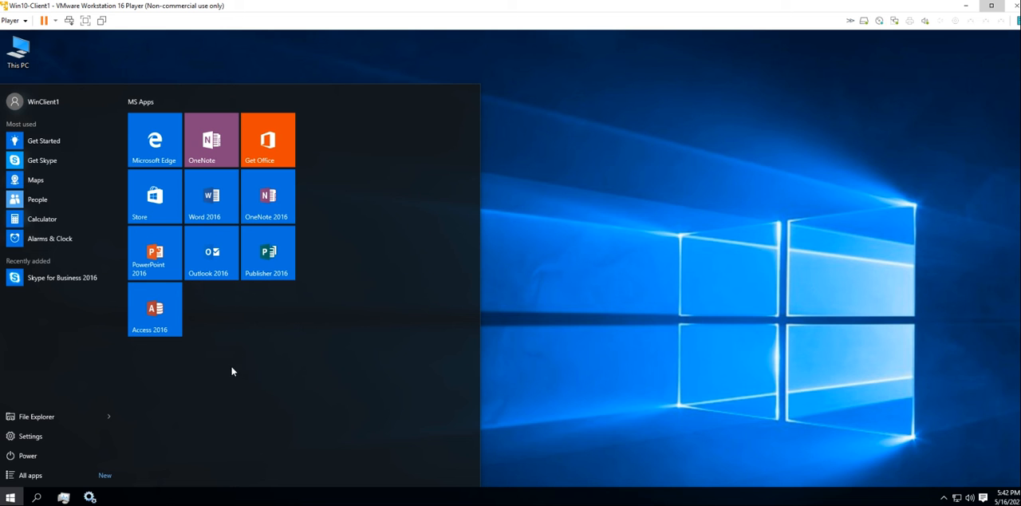
# Look through the full alphabetical list of installed apps, from Recently added to Xbox
pyautogui.click(90, 476)
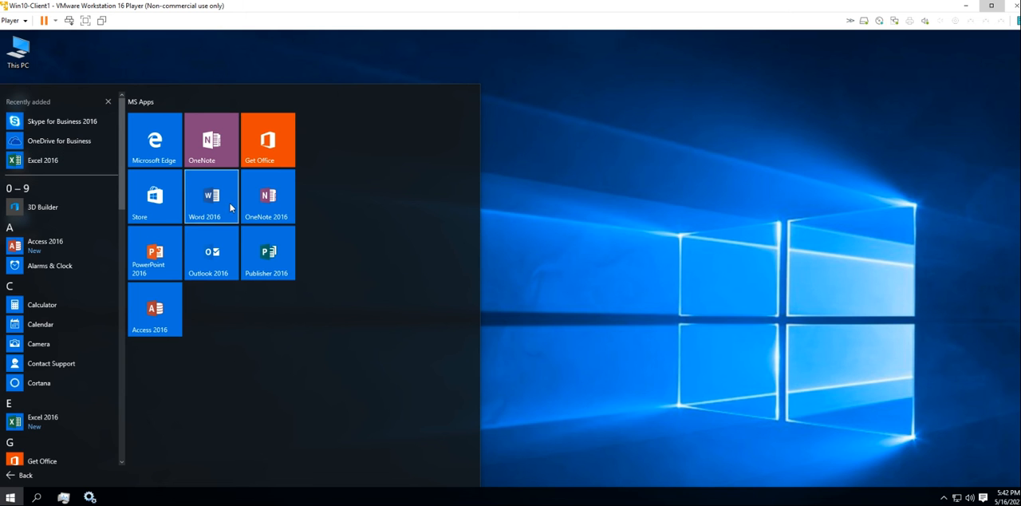
pyautogui.scroll(-1, 59, 249)
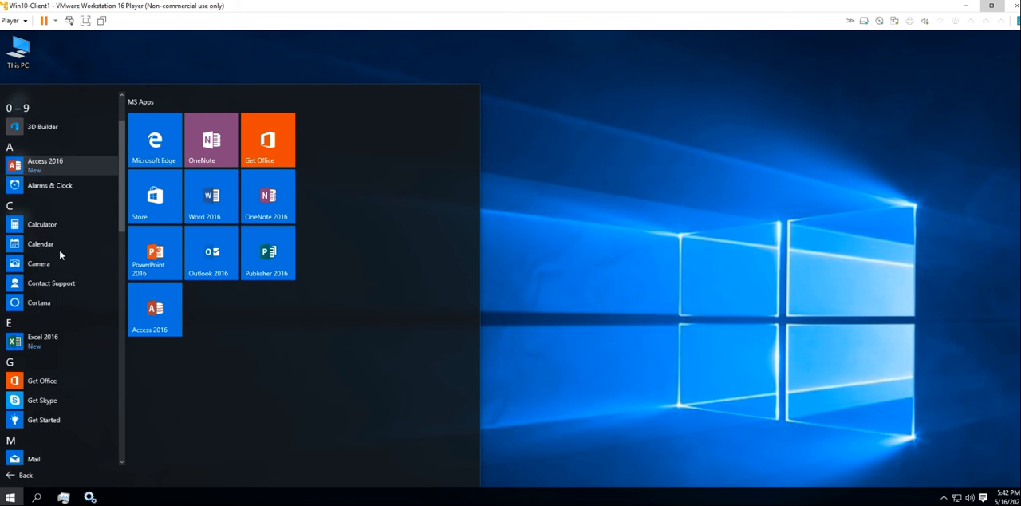
pyautogui.scroll(-2, 60, 254)
pyautogui.scroll(-3, 100, 311)
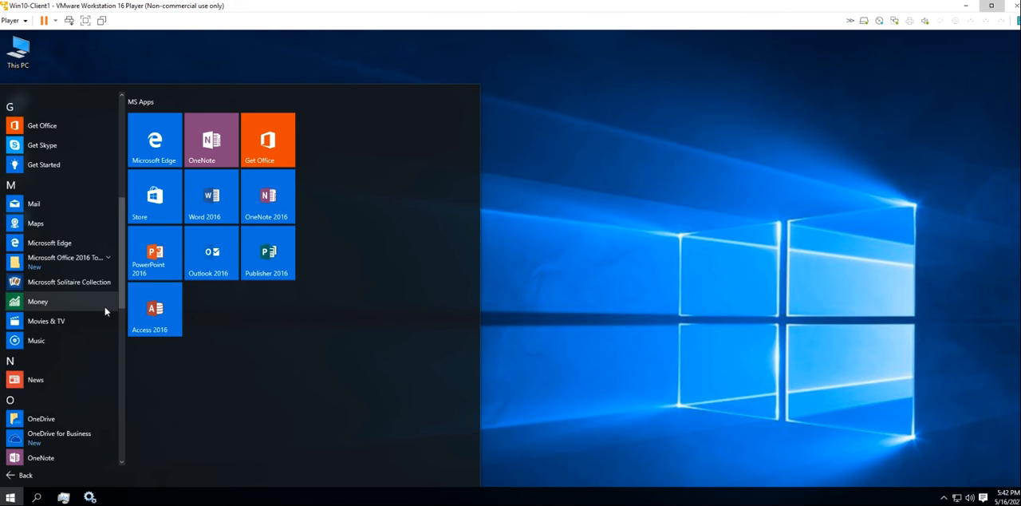
pyautogui.scroll(-3, 104, 311)
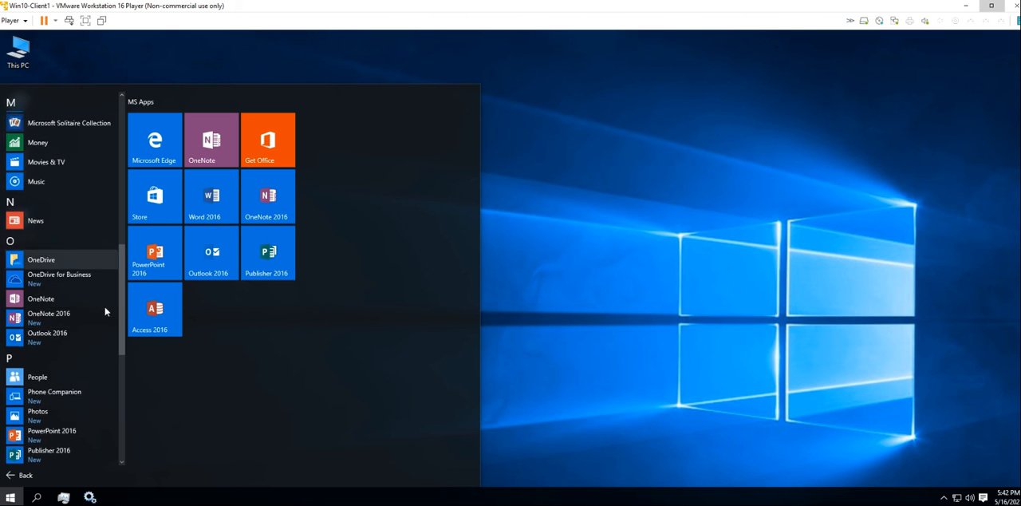
pyautogui.scroll(-3, 104, 311)
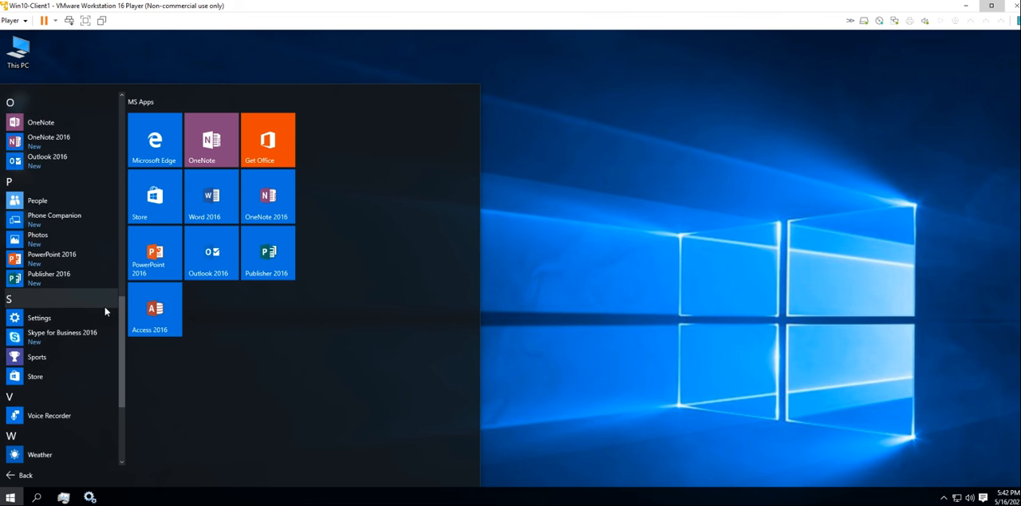
pyautogui.scroll(-3, 104, 311)
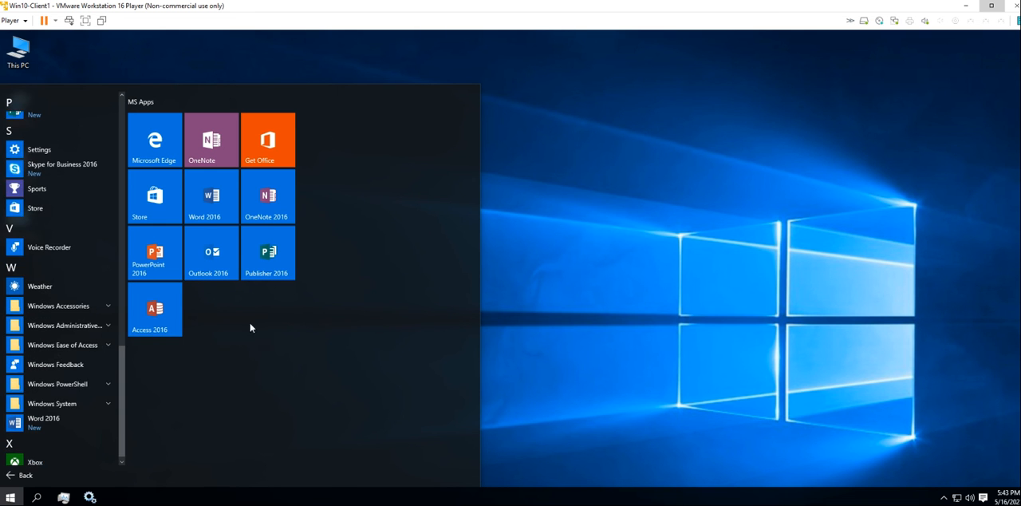
# Launch Word 2016 with a blank document and accept the Microsoft Office License Agreement
pyautogui.click(209, 185)
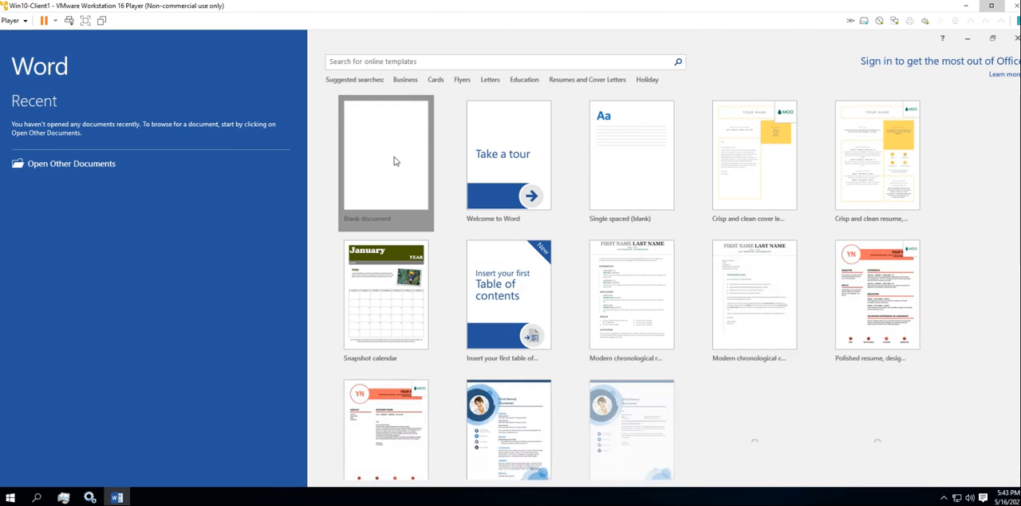
pyautogui.click(399, 160)
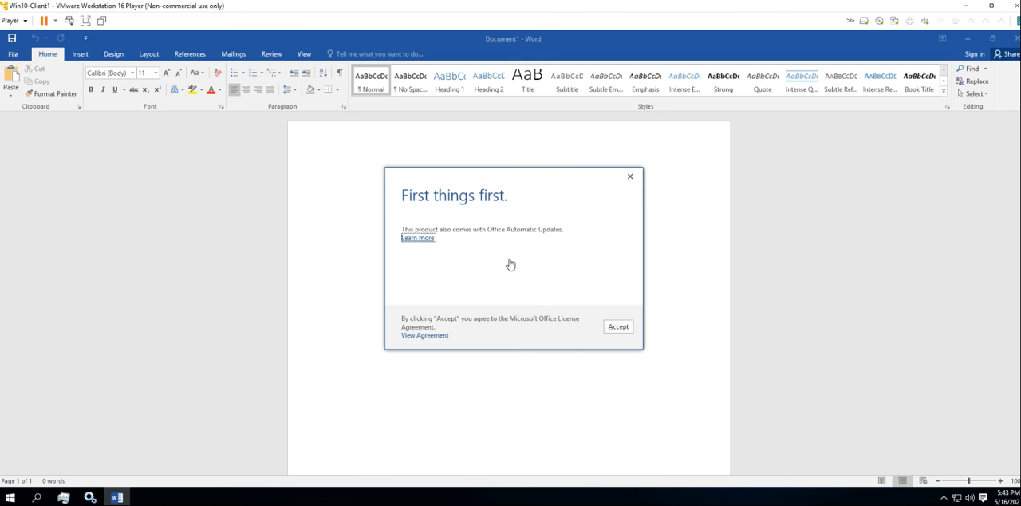
pyautogui.click(619, 327)
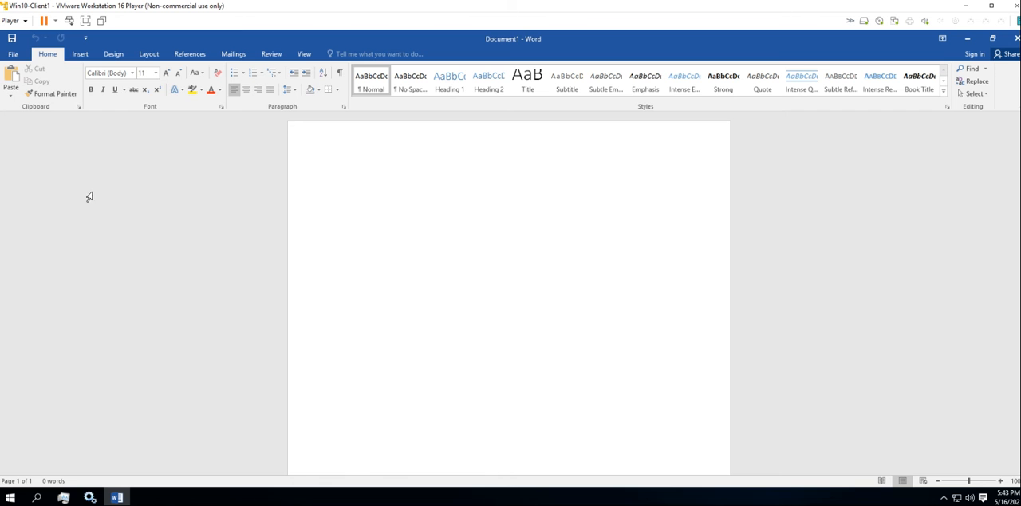
# Check the Office product activation information on Word's Account page and the add-ins listed in Word Options
pyautogui.click(13, 54)
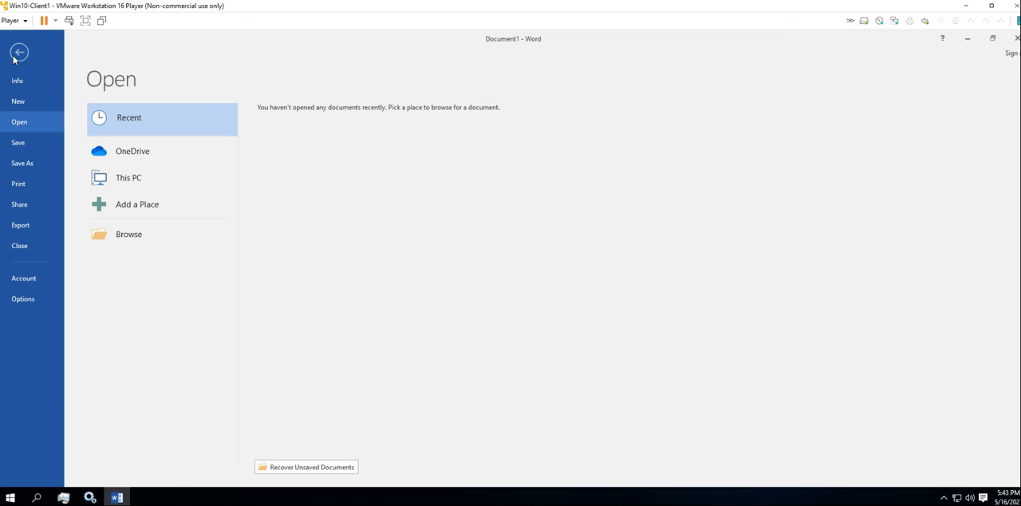
pyautogui.click(39, 279)
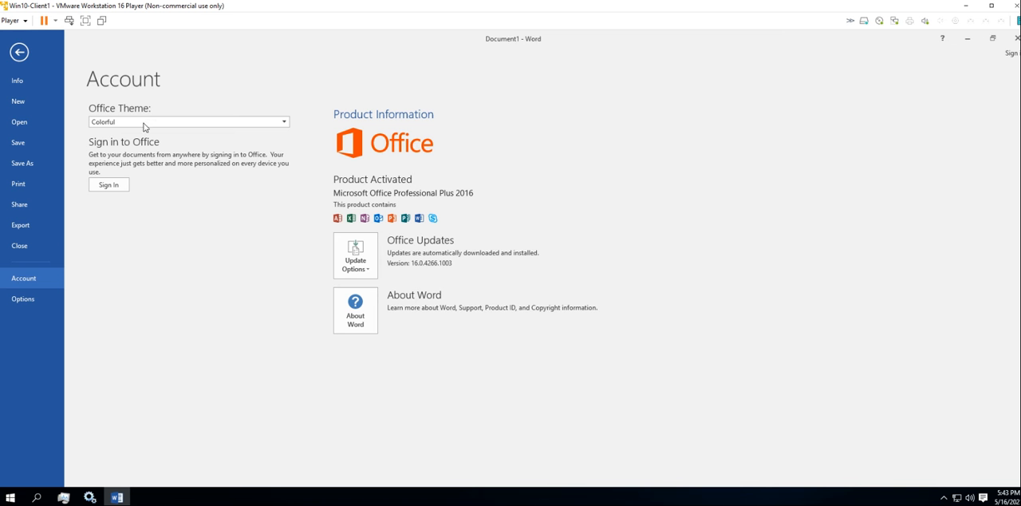
pyautogui.click(31, 301)
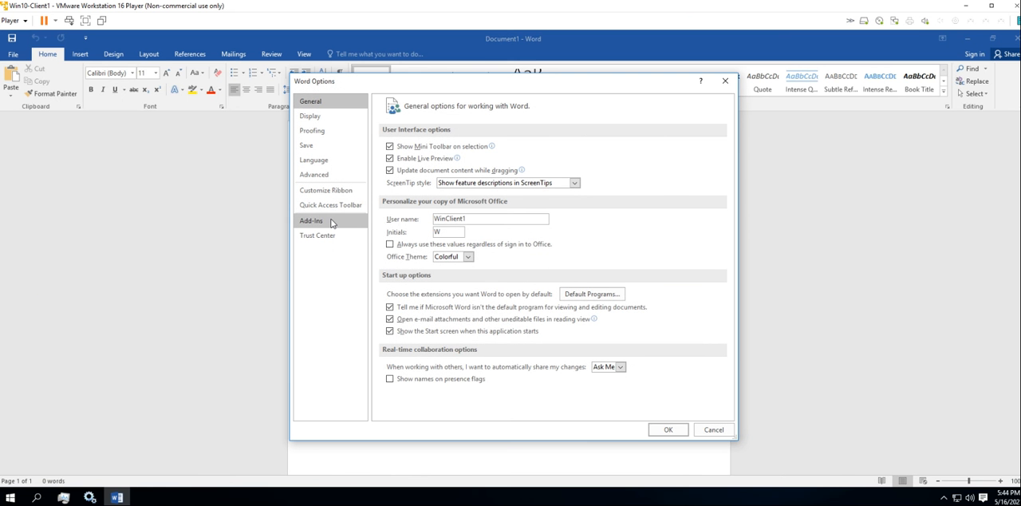
pyautogui.click(332, 223)
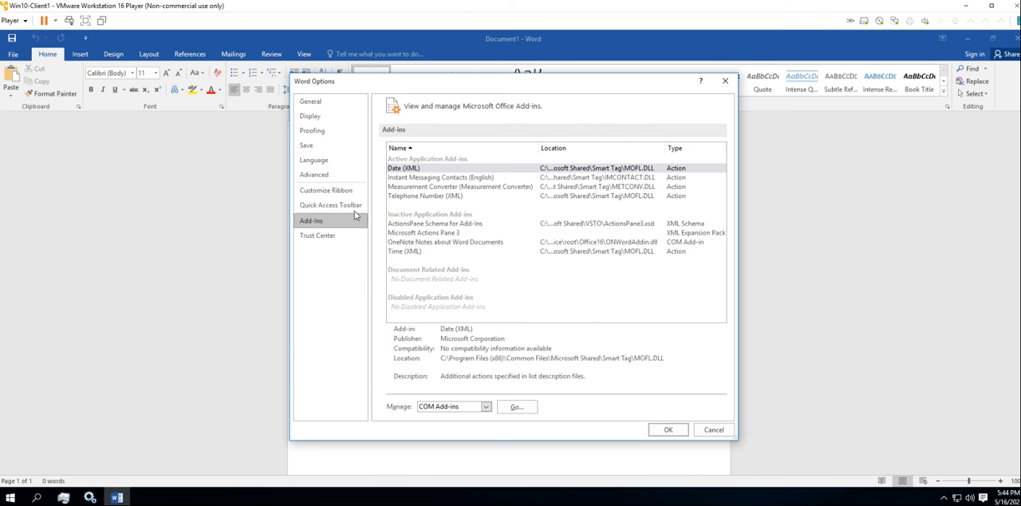
# Enable the Developer tab in Word's ribbon customization, collapse the Home entry, and apply the options
pyautogui.click(340, 192)
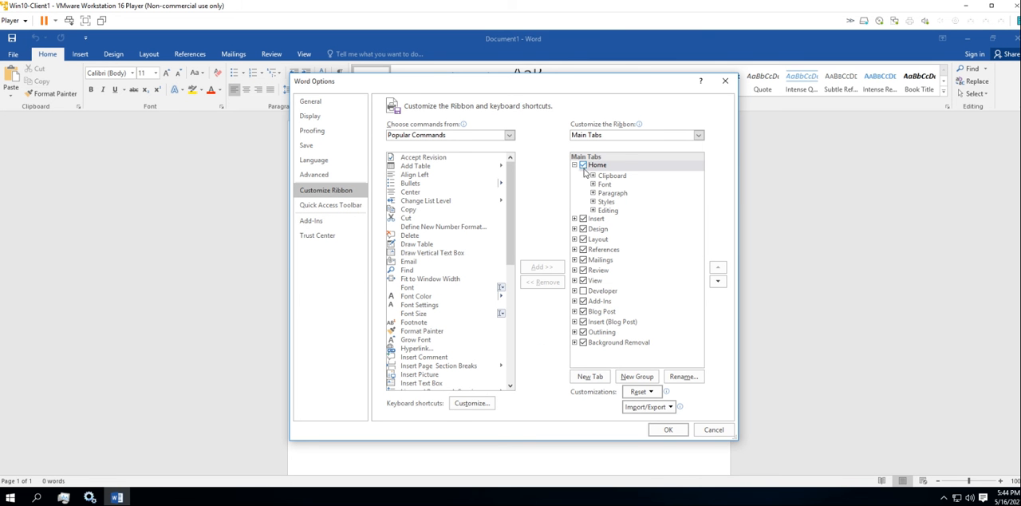
pyautogui.click(583, 292)
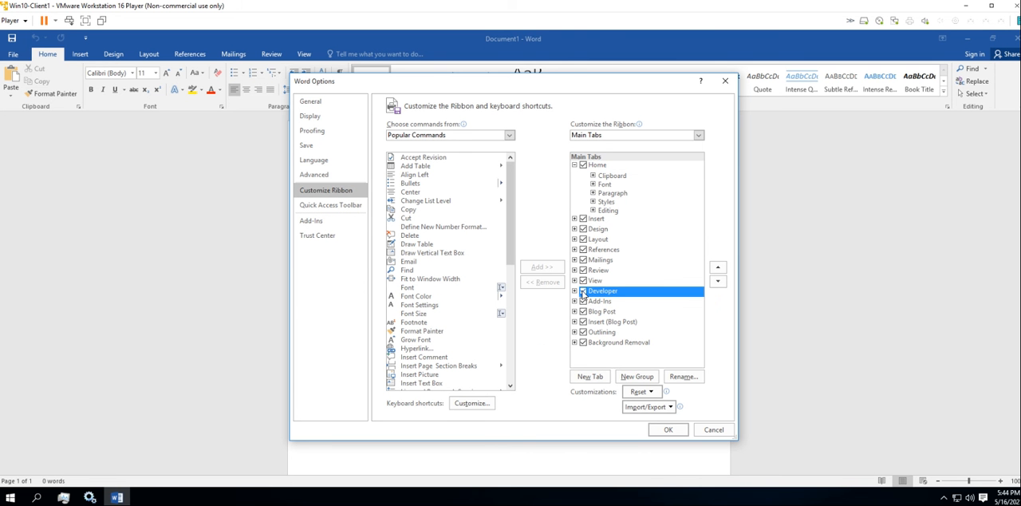
pyautogui.click(574, 165)
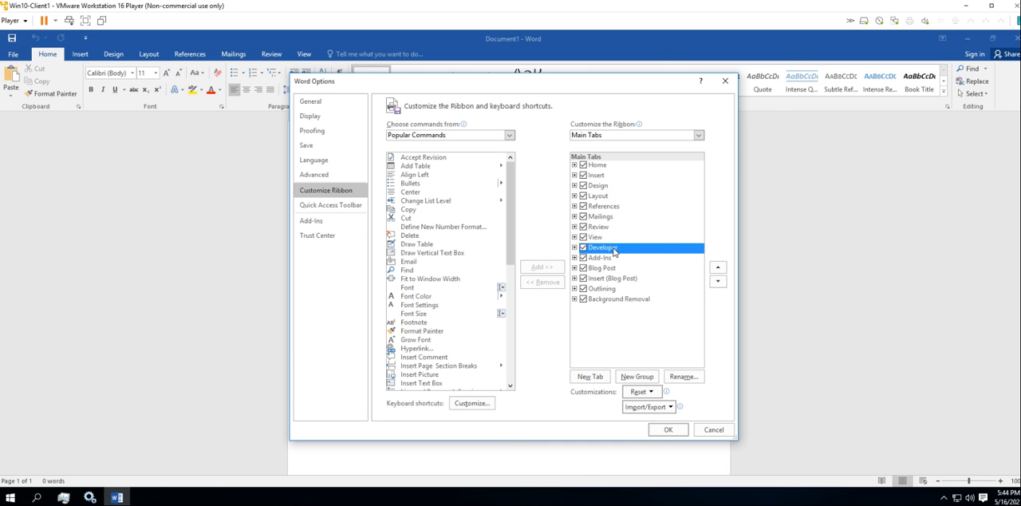
pyautogui.click(668, 430)
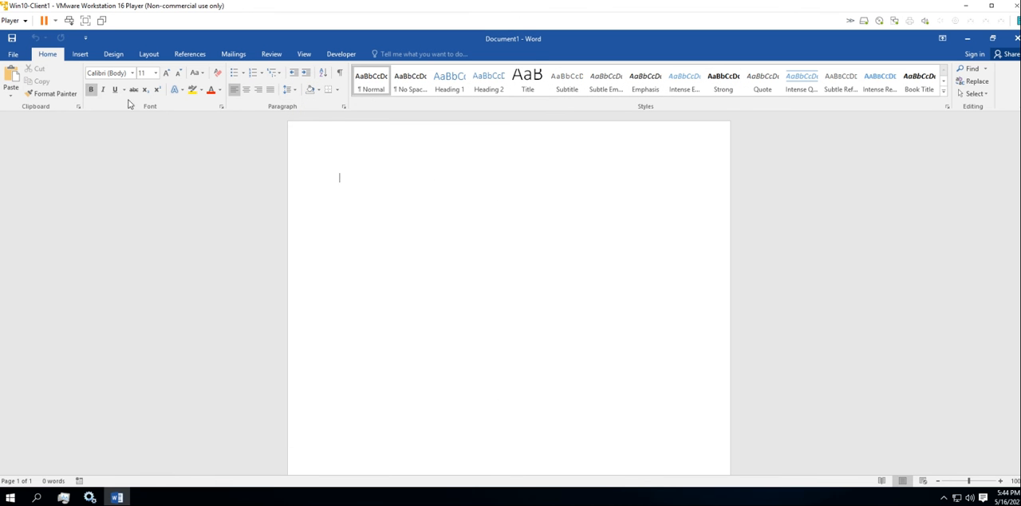
# Close Word, the Services window and Task Manager
pyautogui.click(18, 55)
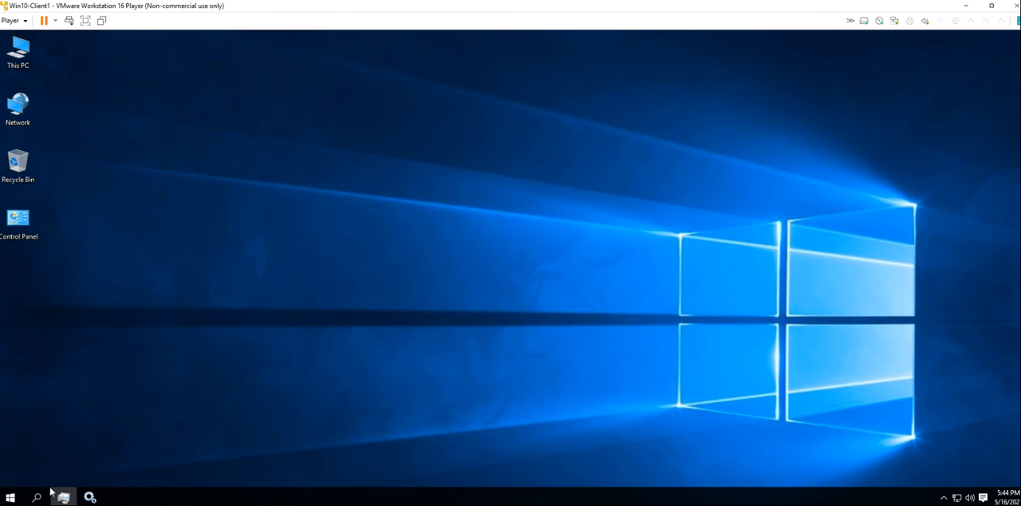
pyautogui.click(89, 497)
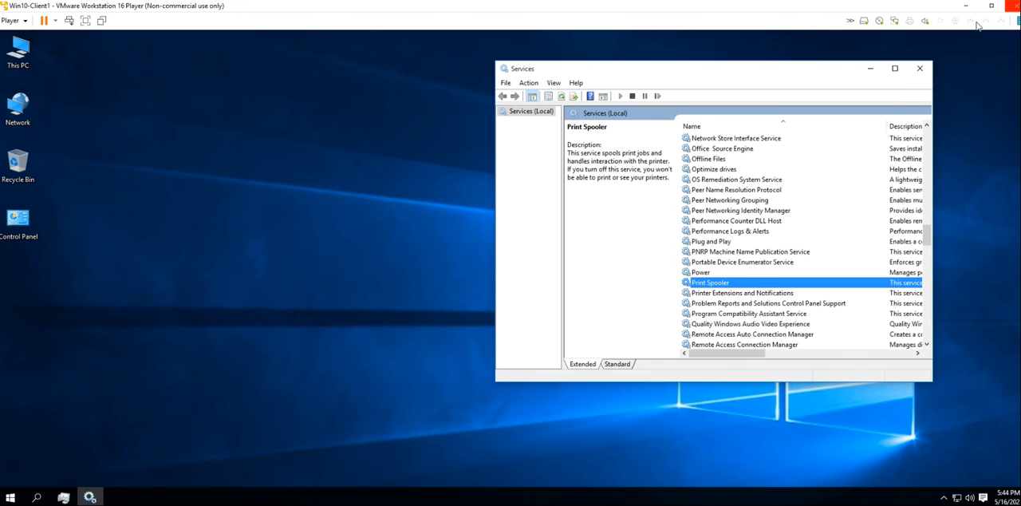
pyautogui.click(920, 68)
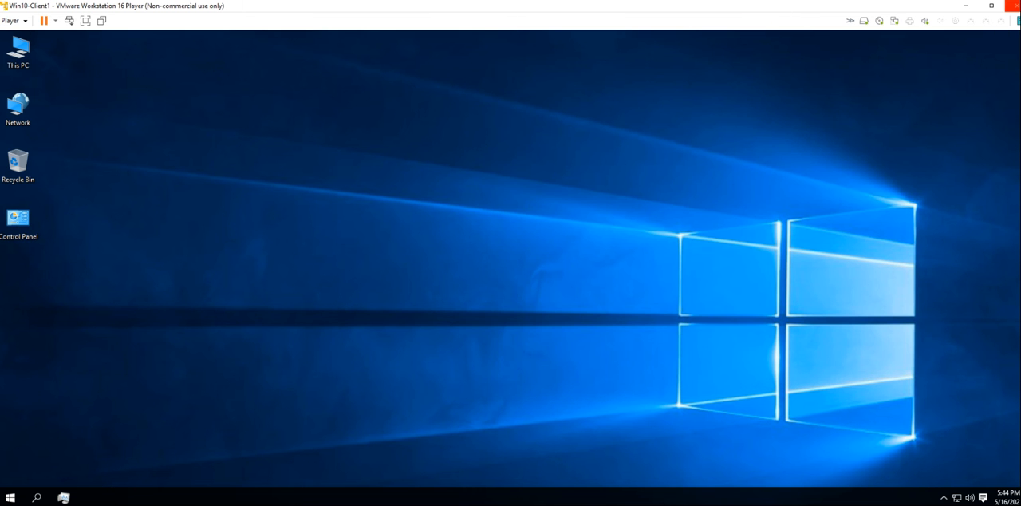
pyautogui.click(64, 497)
pyautogui.click(514, 37)
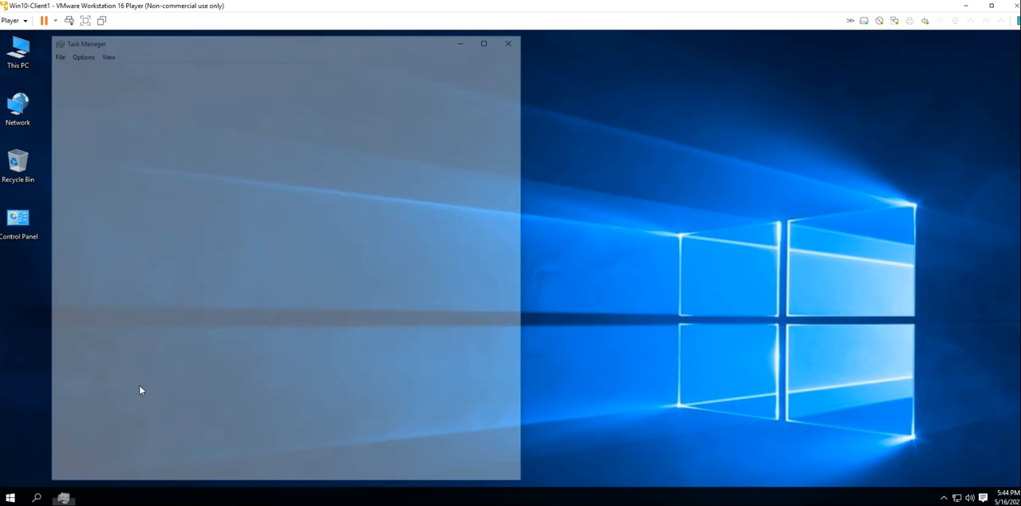
pyautogui.click(10, 497)
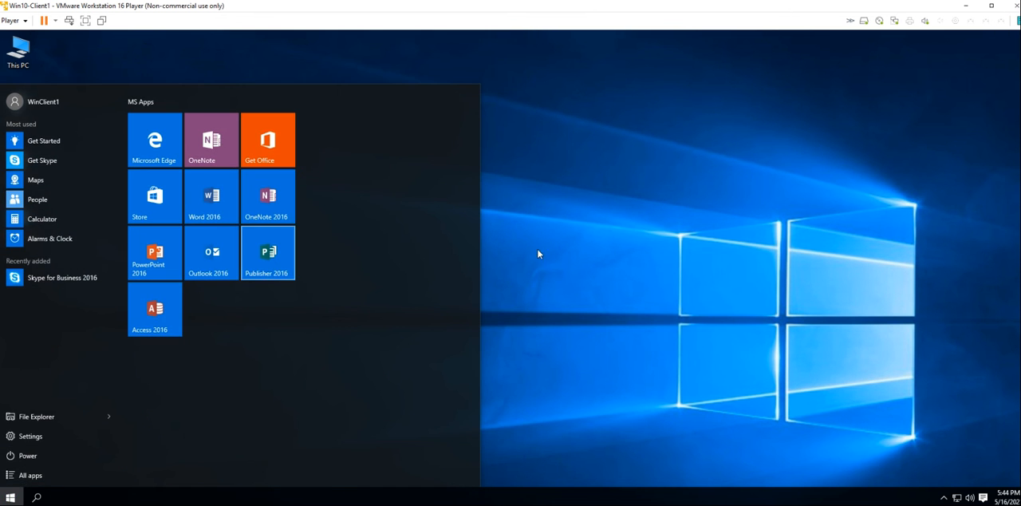
pyautogui.click(647, 259)
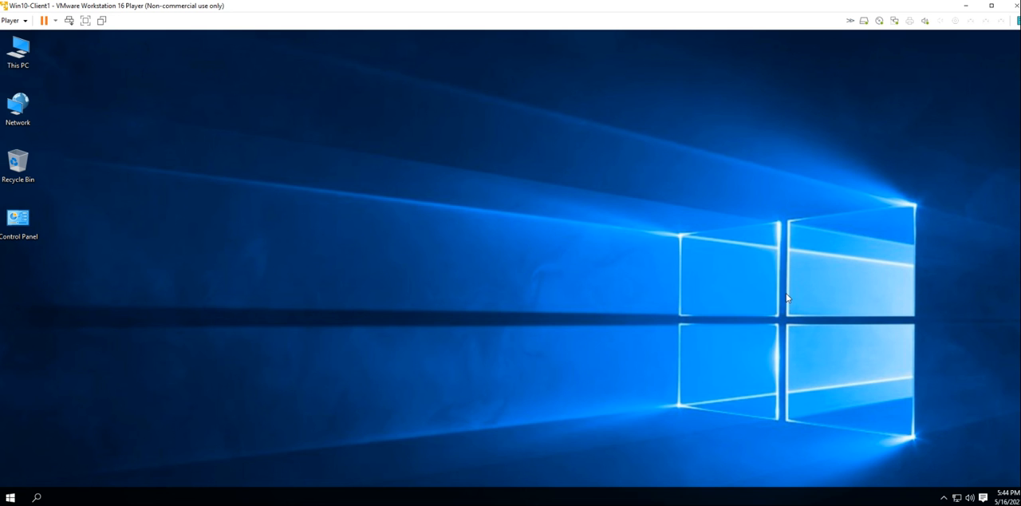